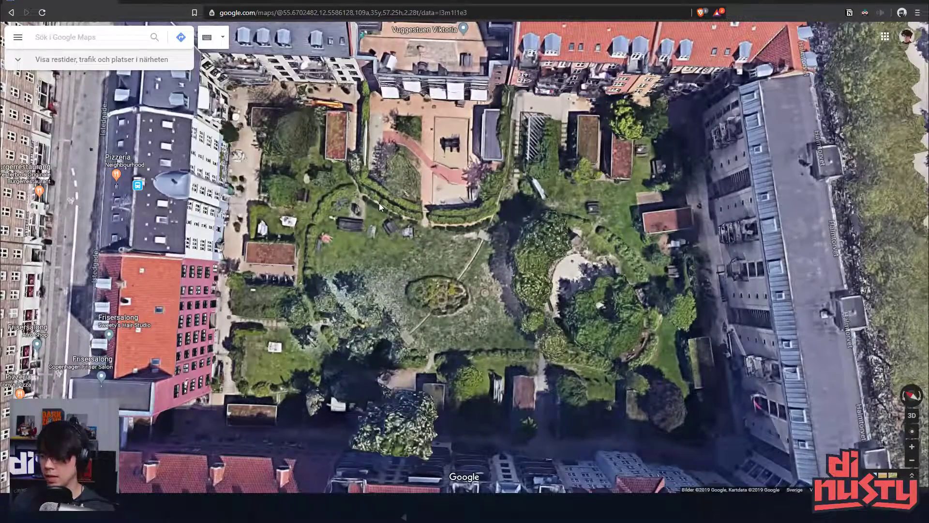
# - Frame the whole courtyard block in the satellite map and copy a screenshot of the map area to the clipboard
pyautogui.moveTo(483, 214); pyautogui.dragTo(486, 249)
pyautogui.scroll(-2, 485, 249)
pyautogui.moveTo(481, 281)
pyautogui.mouseDown()
pyautogui.moveTo(488, 240)
pyautogui.moveTo(511, 213)
pyautogui.moveTo(511, 224)
pyautogui.moveTo(556, 193)
pyautogui.moveTo(484, 172)
pyautogui.moveTo(402, 179)
pyautogui.moveTo(457, 175)
pyautogui.moveTo(490, 265)
pyautogui.moveTo(483, 294)
pyautogui.mouseUp()
pyautogui.scroll(-2, 512, 225)
pyautogui.scroll(3, 489, 289)
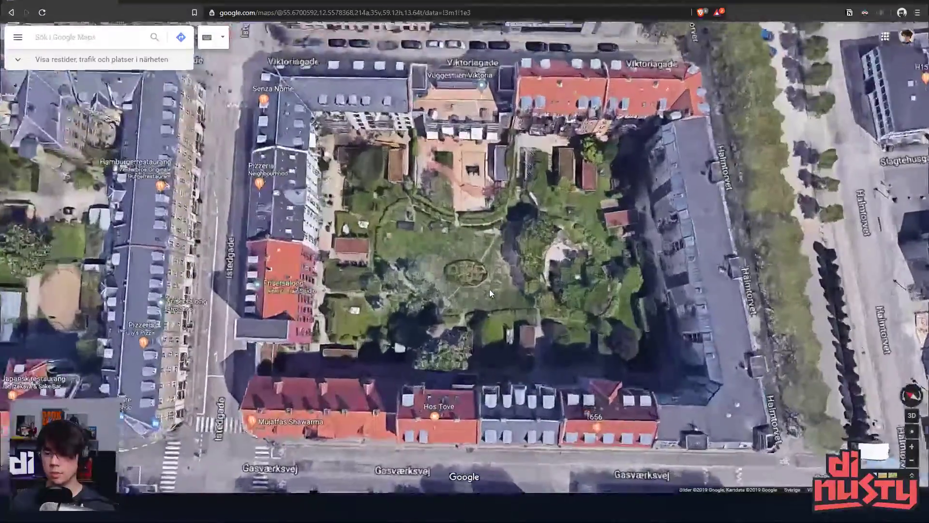
pyautogui.scroll(2, 488, 314)
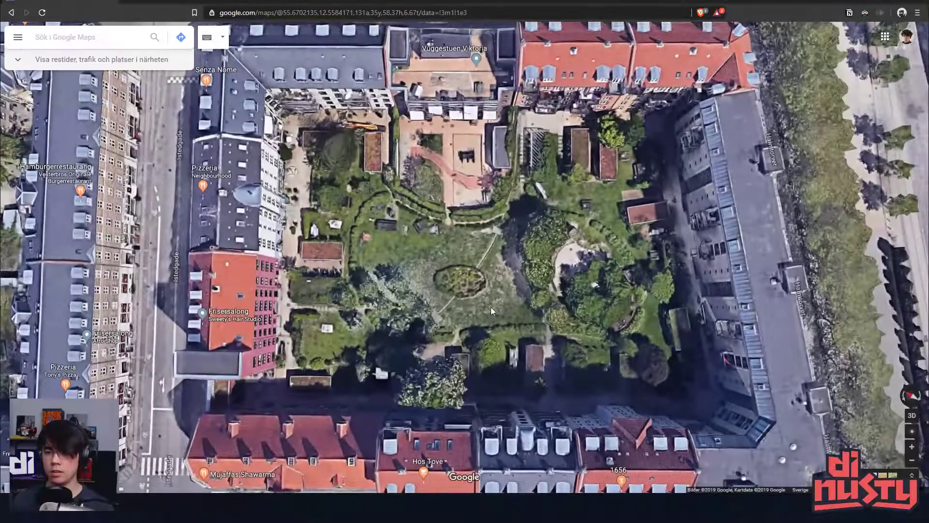
pyautogui.press('Print')
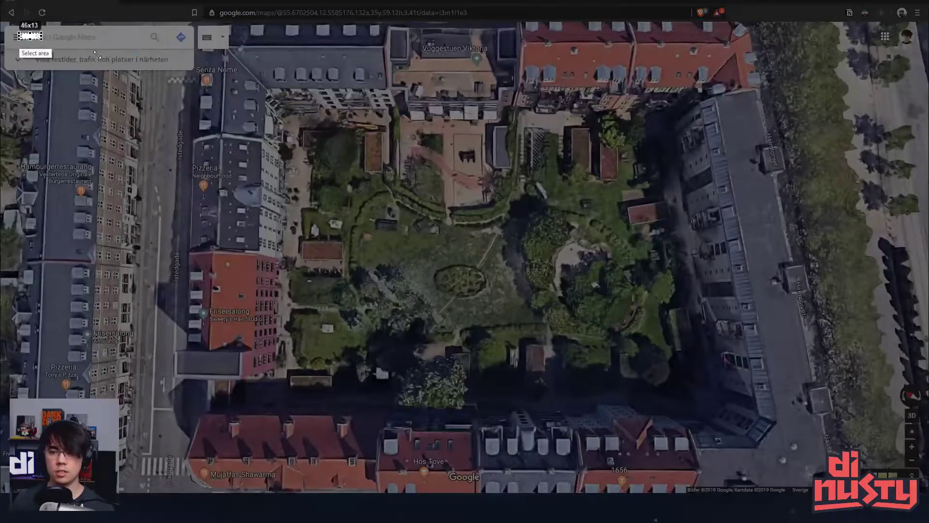
pyautogui.moveTo(17, 30); pyautogui.dragTo(904, 483)
pyautogui.hotkey('ctrl', 'c')
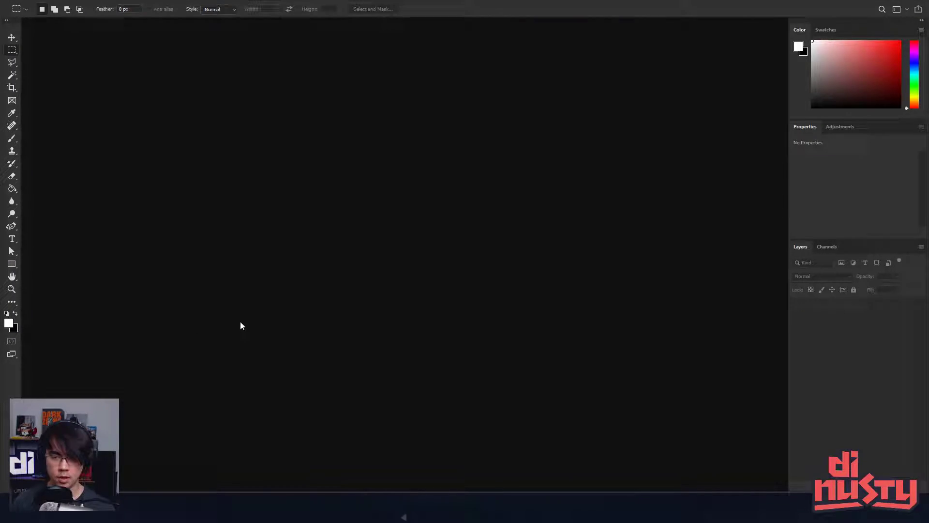
# - Switch to Photoshop, create a new document and paste the copied map screenshot into it
pyautogui.hotkey('ctrl', 'n')
pyautogui.press('Return')
pyautogui.hotkey('ctrl', 'v')
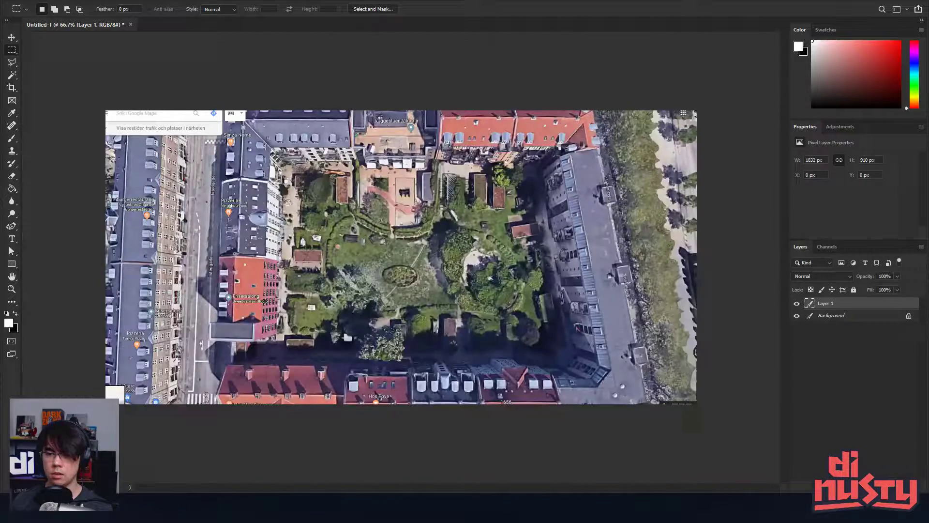
pyautogui.hotkey('ctrl', '+')
pyautogui.moveTo(514, 282); pyautogui.dragTo(536, 297)
pyautogui.hotkey('ctrl', '-')
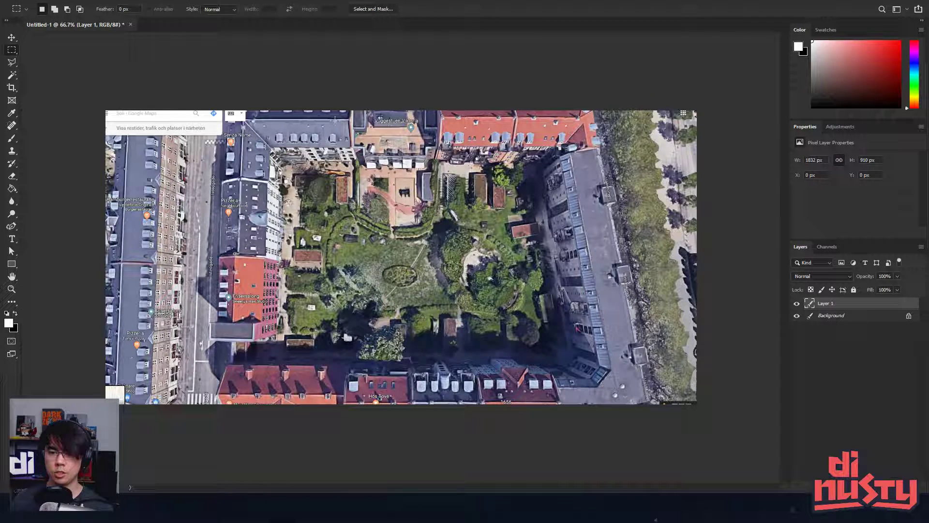
pyautogui.moveTo(225, 126); pyautogui.dragTo(620, 394)
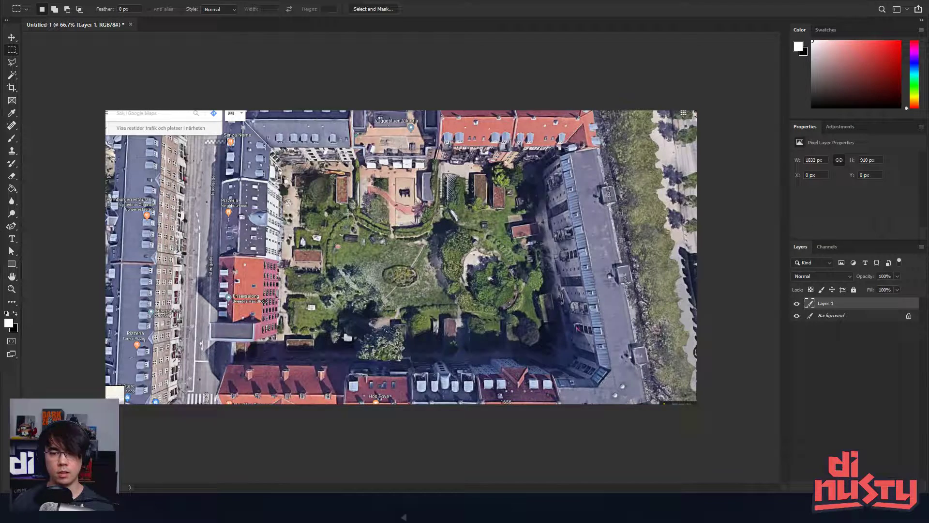
# - Fill the Background layer with black, hiding the map screenshot layer during the fill and showing it again
pyautogui.hotkey('ctrl', '+')
pyautogui.click(797, 303)
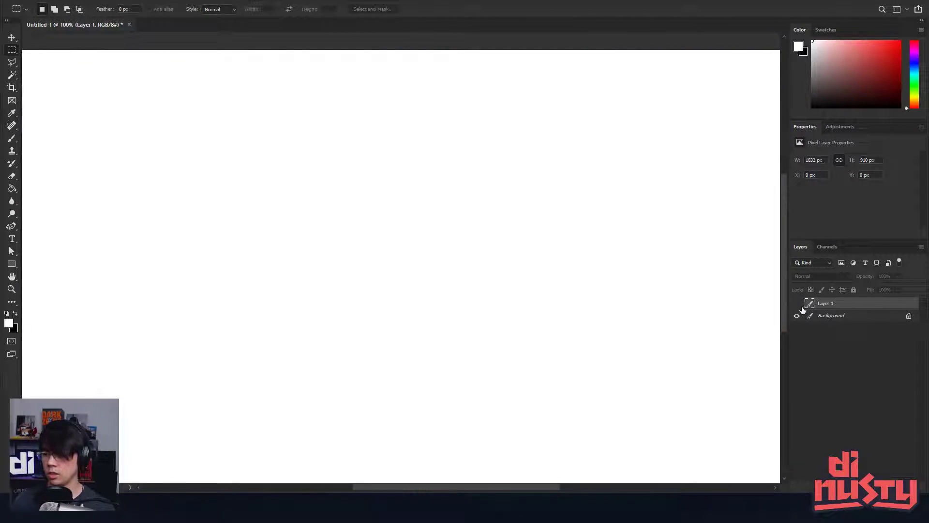
pyautogui.click(814, 315)
pyautogui.hotkey('ctrl', 'BackSpace')
pyautogui.click(816, 307)
pyautogui.click(797, 303)
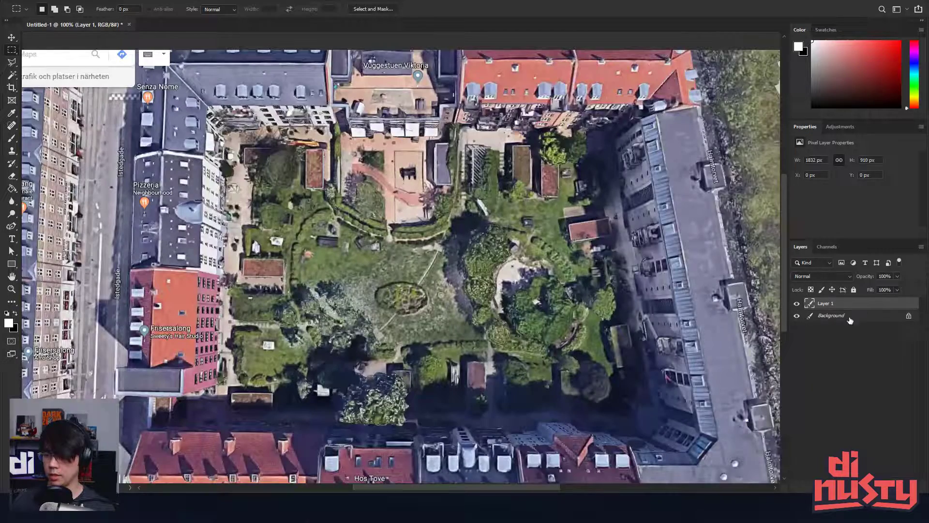
# - Lower the opacity of Layer 1, the map screenshot, to 39%
pyautogui.moveTo(867, 276); pyautogui.dragTo(761, 275)
pyautogui.moveTo(646, 249); pyautogui.dragTo(646, 251)
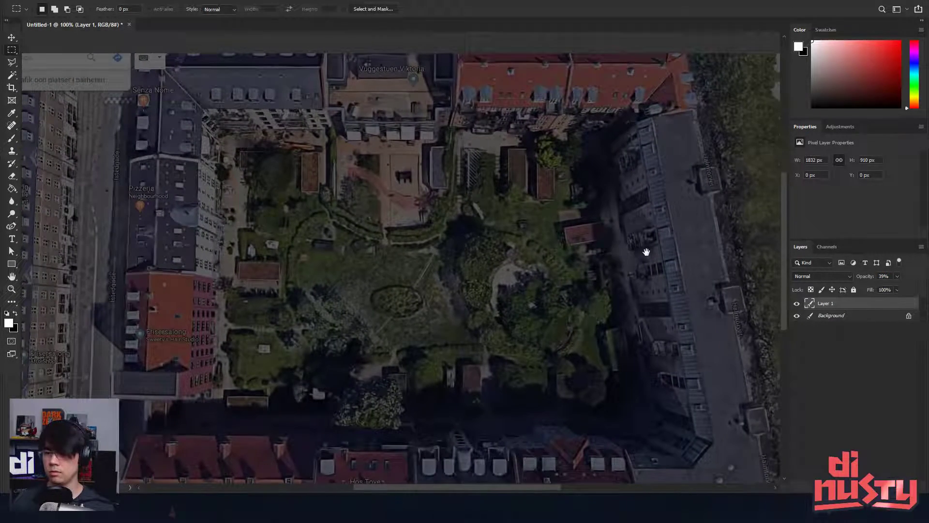
pyautogui.moveTo(567, 220); pyautogui.dragTo(562, 222)
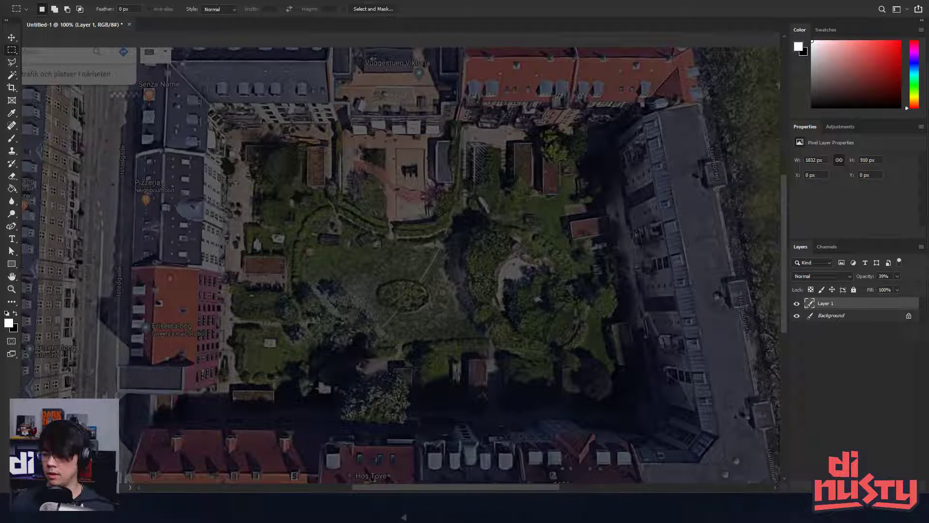
# - Create a new layer above the map screenshot and name it Solid
pyautogui.hotkey('ctrl', 'shift', 'alt', 'n')
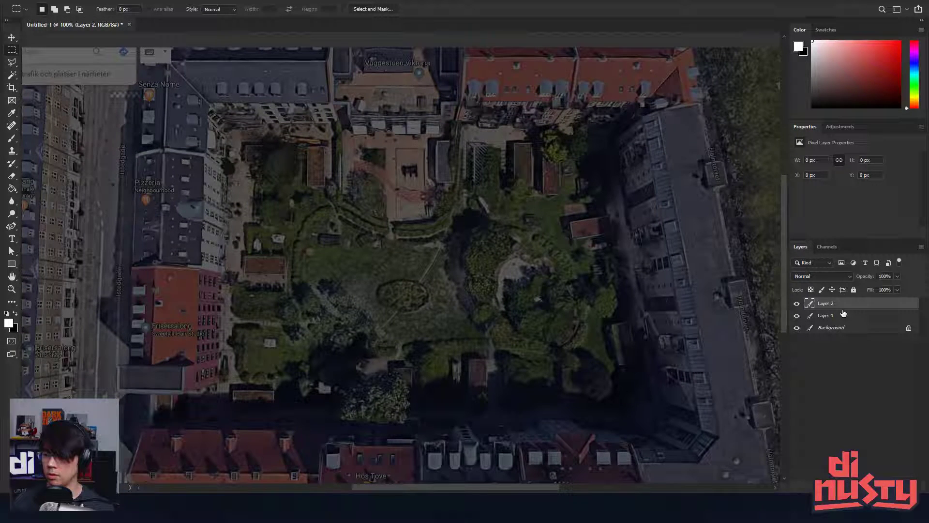
pyautogui.doubleClick(826, 303)
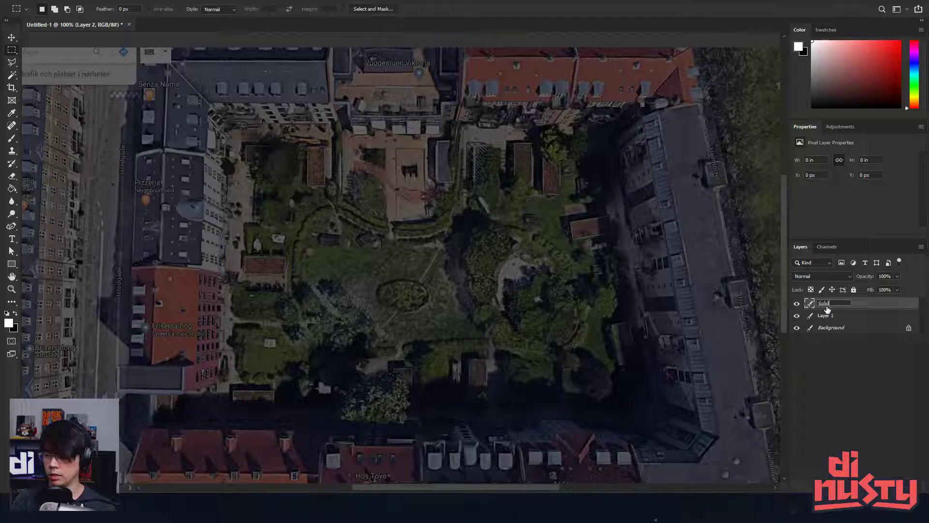
pyautogui.press('Return')
pyautogui.moveTo(512, 187); pyautogui.dragTo(523, 213)
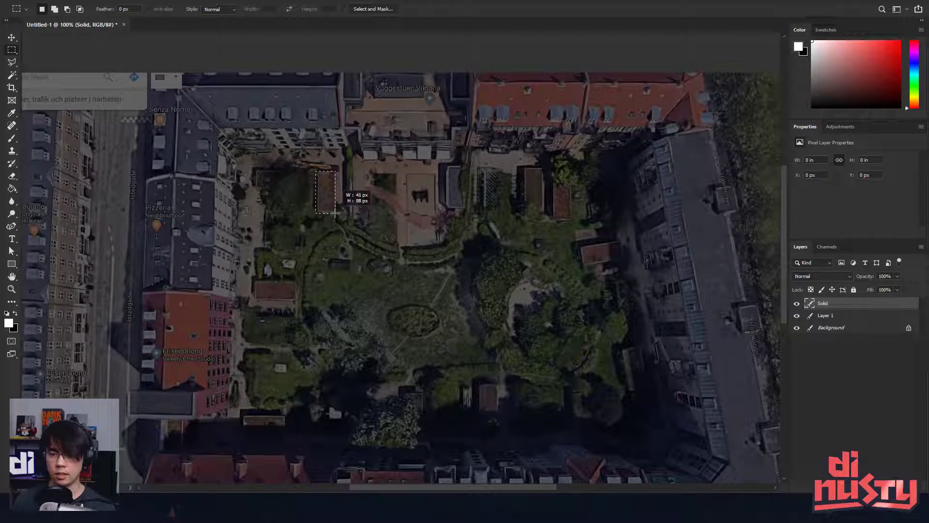
pyautogui.moveTo(255, 170); pyautogui.dragTo(311, 197)
pyautogui.hotkey('ctrl', 'd')
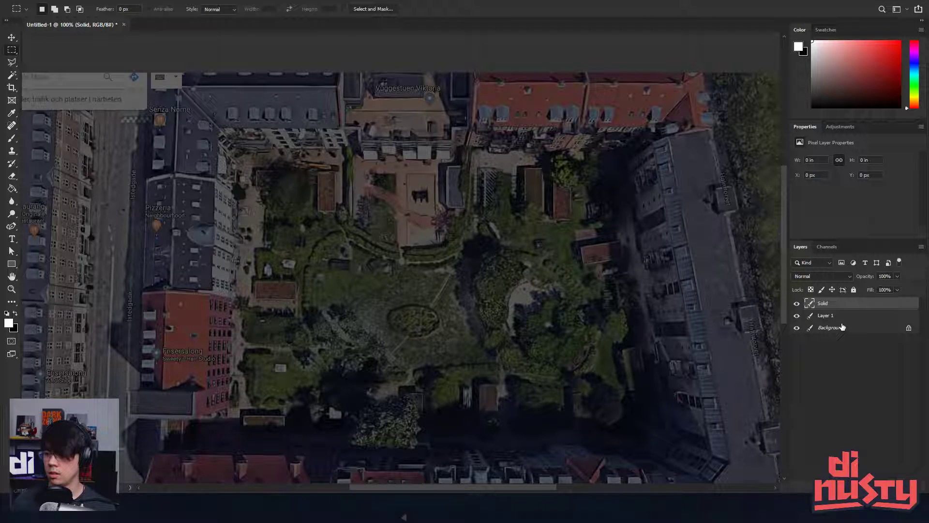
# - Paint a filled black oval about 433 by 270 px over the middle of the courtyard on the Solid layer with the Brush tool
pyautogui.moveTo(492, 237); pyautogui.dragTo(513, 256)
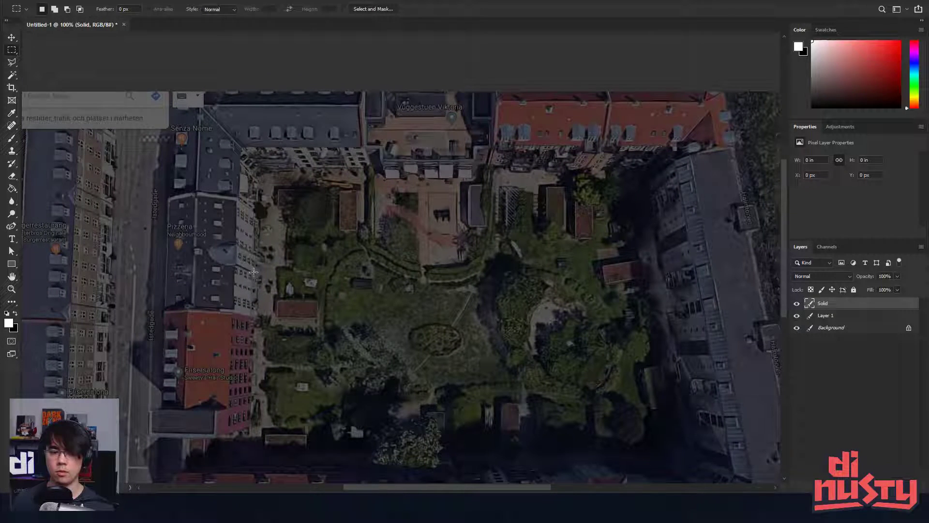
pyautogui.press('b')
pyautogui.press('x')
pyautogui.keyDown('alt'); pyautogui.rightClick(420, 266); pyautogui.keyUp('alt')
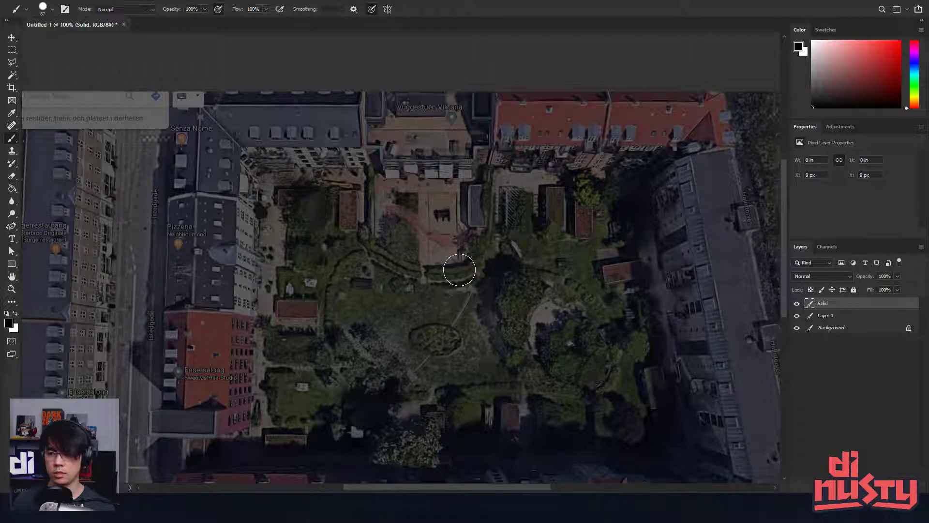
pyautogui.moveTo(459, 269)
pyautogui.mouseDown()
pyautogui.moveTo(487, 270)
pyautogui.moveTo(511, 286)
pyautogui.moveTo(425, 240)
pyautogui.moveTo(412, 286)
pyautogui.moveTo(521, 286)
pyautogui.mouseUp()
pyautogui.scroll(-1, 450, 262)
pyautogui.hscroll(1, 450, 262)
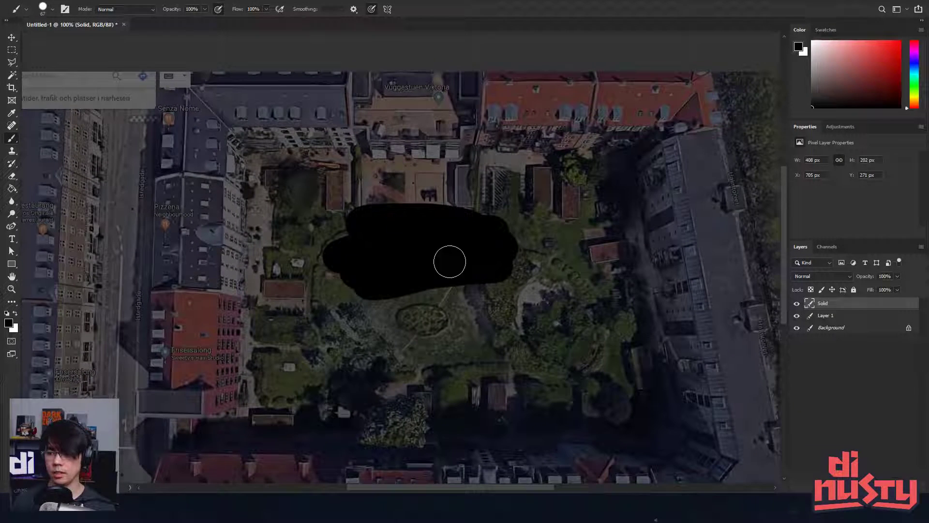
pyautogui.moveTo(436, 216)
pyautogui.mouseDown()
pyautogui.moveTo(390, 219)
pyautogui.moveTo(351, 249)
pyautogui.moveTo(370, 252)
pyautogui.moveTo(388, 282)
pyautogui.moveTo(429, 286)
pyautogui.mouseUp()
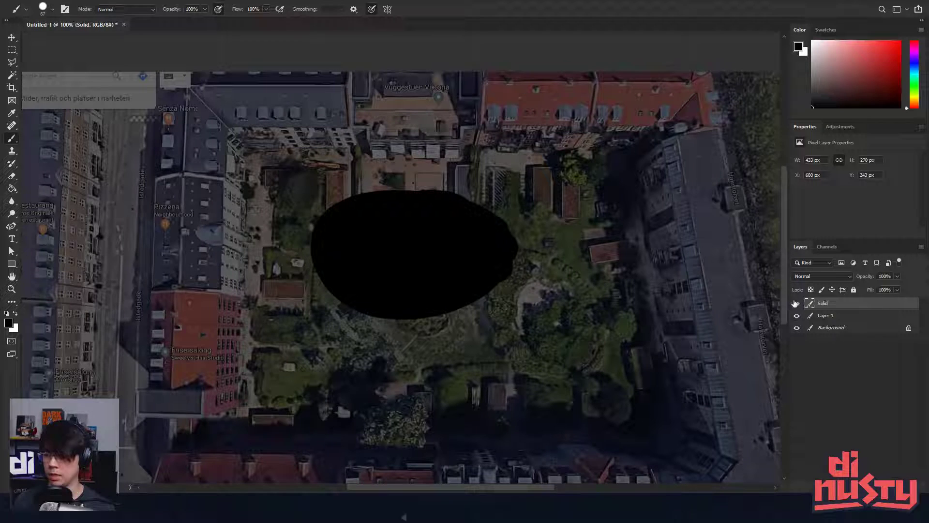
pyautogui.moveTo(477, 218)
pyautogui.mouseDown()
pyautogui.moveTo(521, 207)
pyautogui.moveTo(494, 236)
pyautogui.mouseUp()
pyautogui.hotkey('ctrl', 'z')
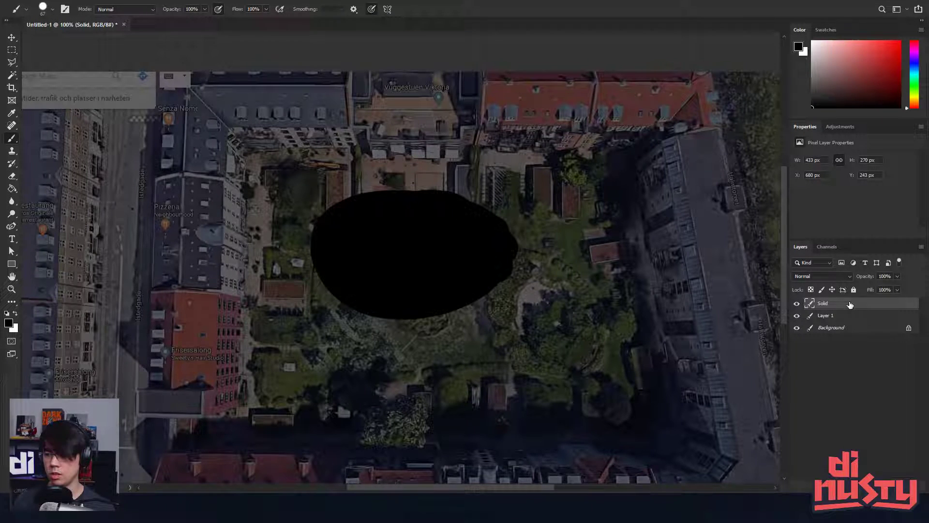
# - Enable a Pattern Overlay in the Solid layer's Layer Style settings
pyautogui.rightClick(854, 306)
pyautogui.press('Escape')
pyautogui.doubleClick(876, 303)
pyautogui.moveTo(707, 51); pyautogui.dragTo(518, 89)
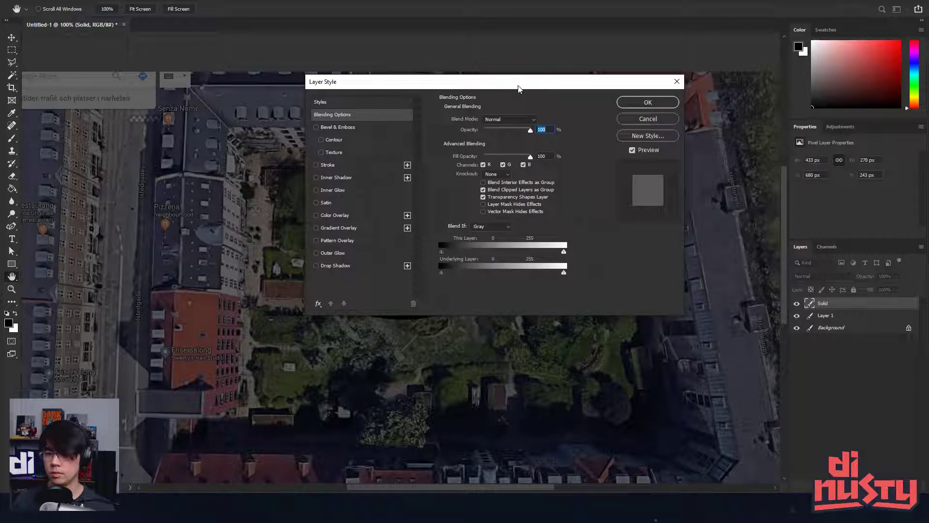
pyautogui.click(330, 241)
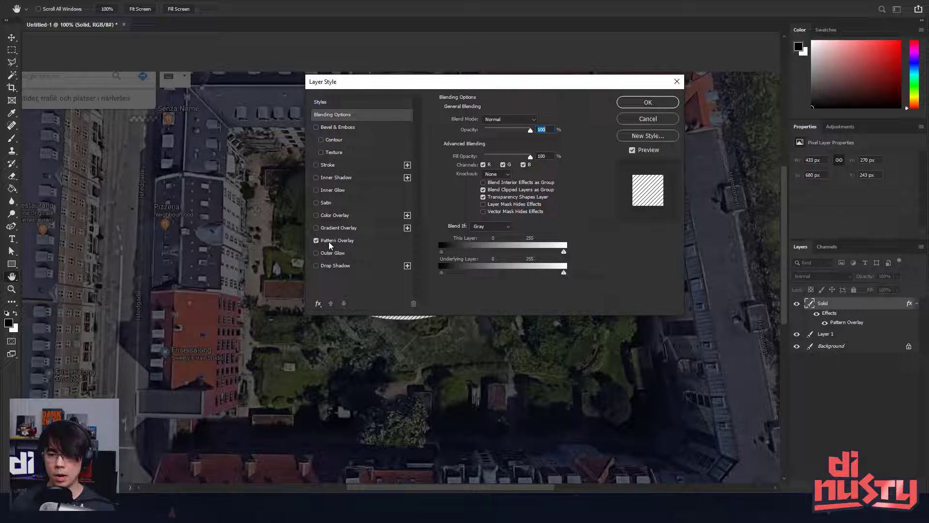
# - Compare several dotted and hatched patterns for the overlay and apply the continuous thin diagonal-line pattern to the Solid layer
pyautogui.click(507, 153)
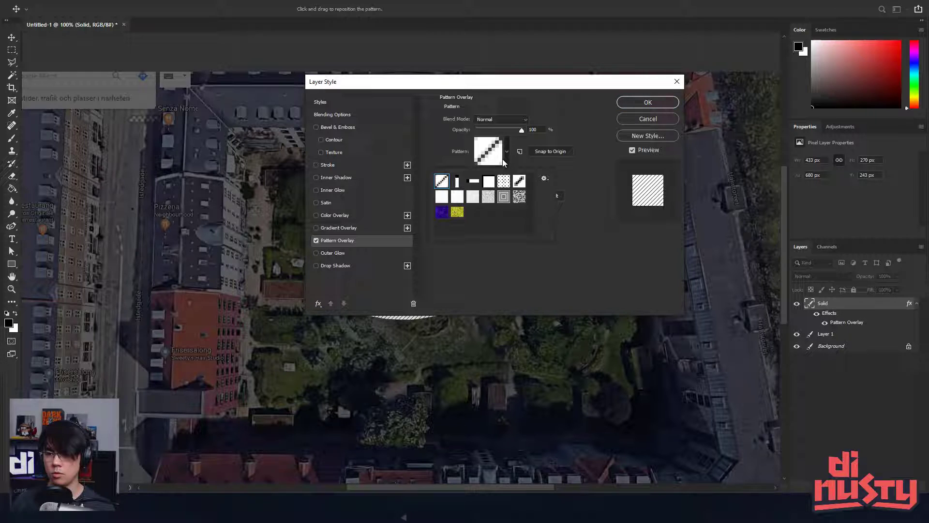
pyautogui.click(519, 182)
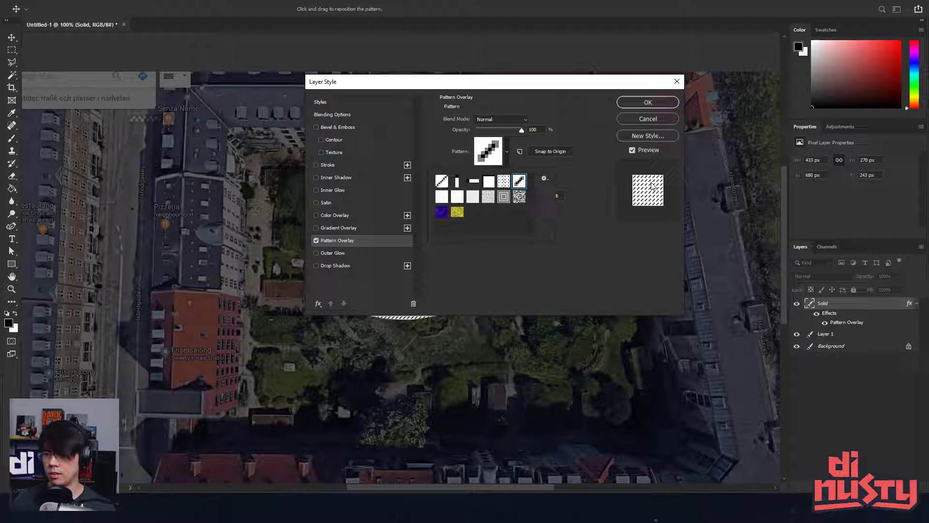
pyautogui.click(442, 181)
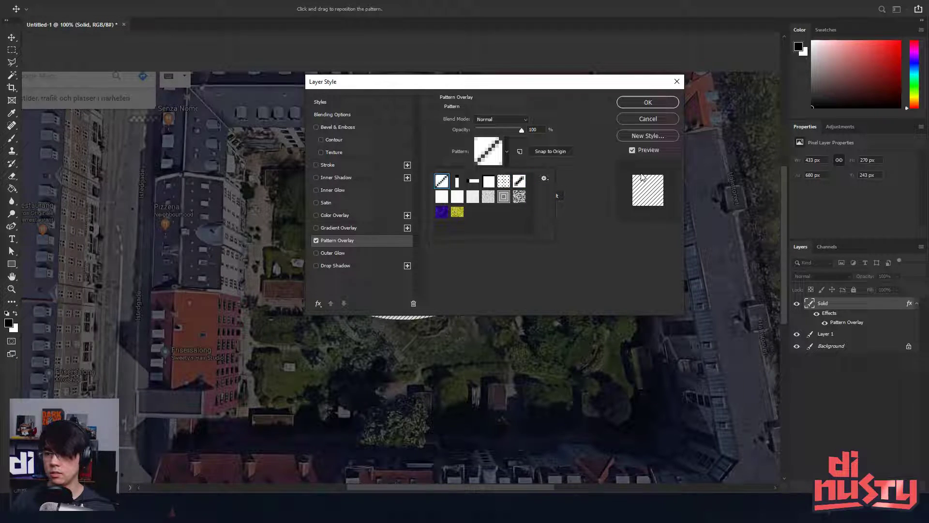
pyautogui.click(504, 182)
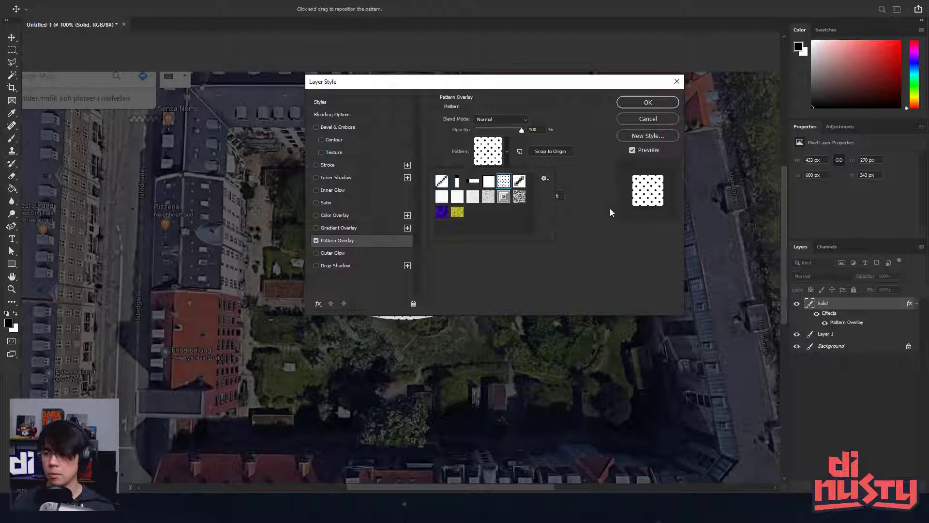
pyautogui.click(489, 197)
pyautogui.click(520, 182)
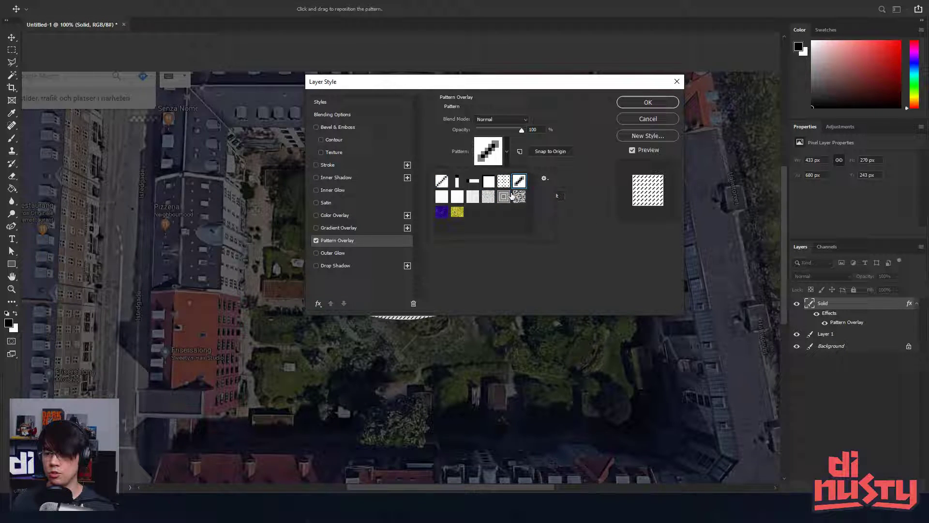
pyautogui.click(504, 183)
pyautogui.click(444, 182)
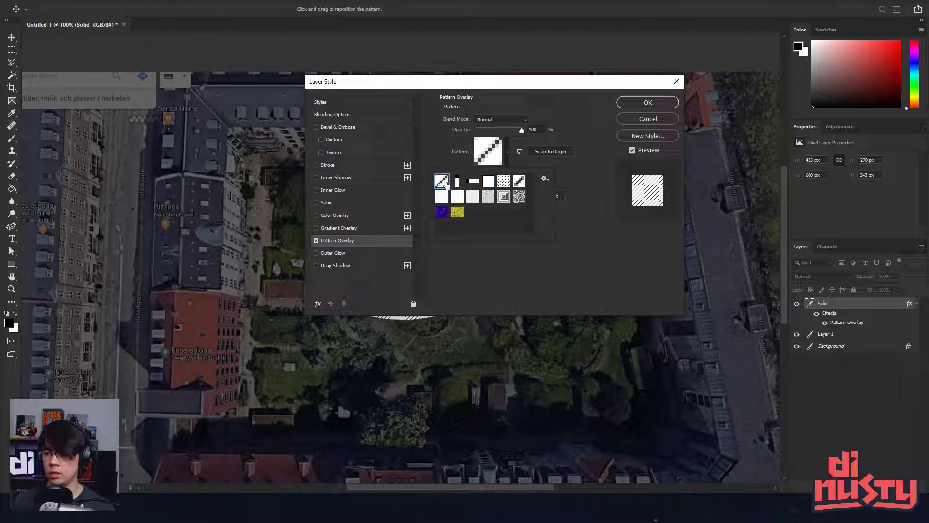
pyautogui.click(662, 105)
# - Give the Solid layer a bright pink stroke and set the stroke's position to Inside
pyautogui.hotkey('ctrl', '+')
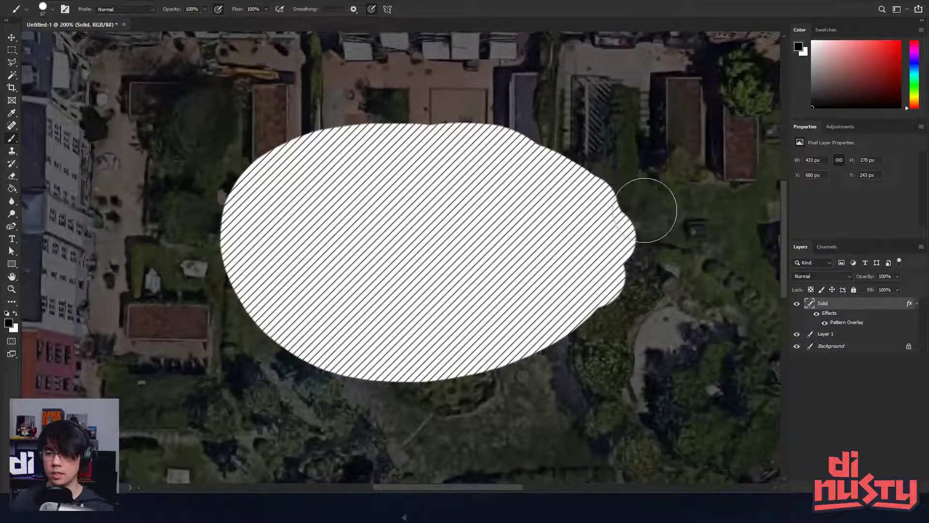
pyautogui.moveTo(620, 235)
pyautogui.mouseDown()
pyautogui.moveTo(625, 228)
pyautogui.moveTo(607, 224)
pyautogui.mouseUp()
pyautogui.hotkey('ctrl', '=')
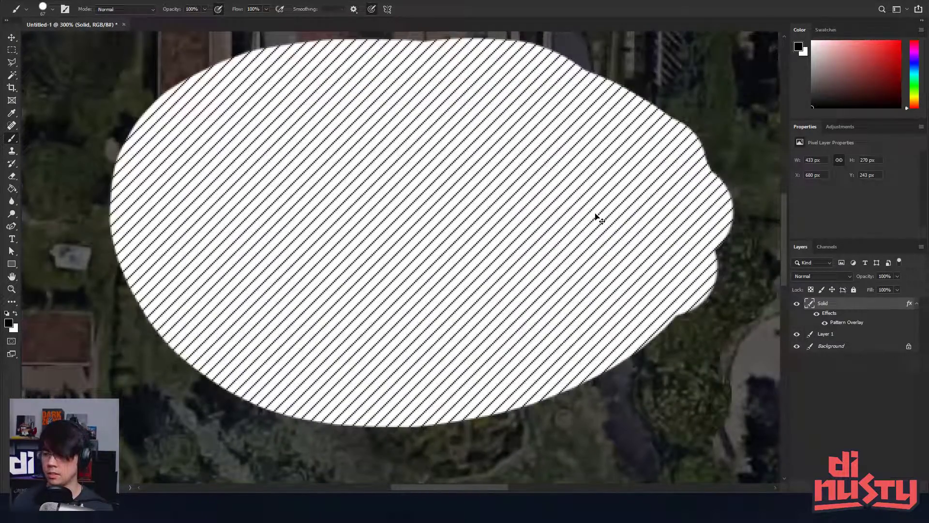
pyautogui.scroll(2, 572, 214)
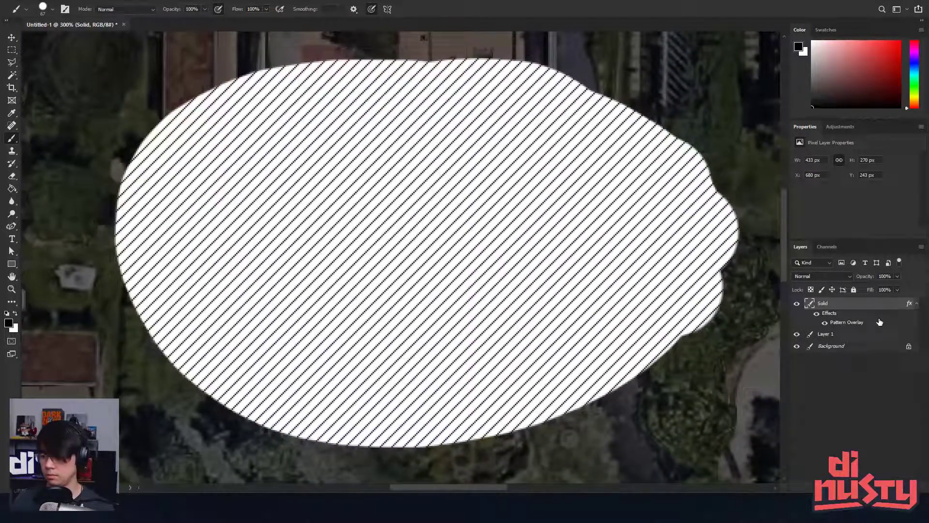
pyautogui.doubleClick(850, 300)
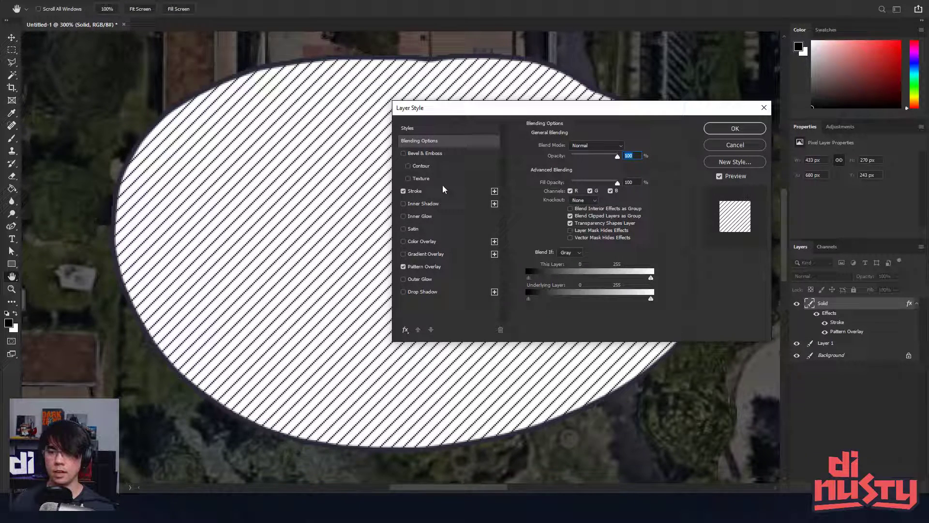
pyautogui.click(456, 192)
pyautogui.click(553, 215)
pyautogui.moveTo(605, 228); pyautogui.dragTo(639, 202)
pyautogui.moveTo(649, 240); pyautogui.dragTo(648, 213)
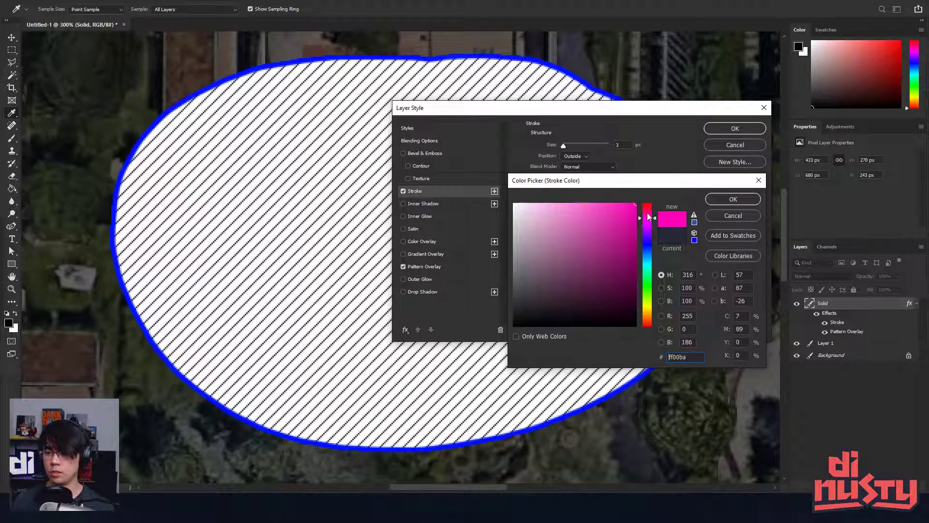
pyautogui.click(733, 199)
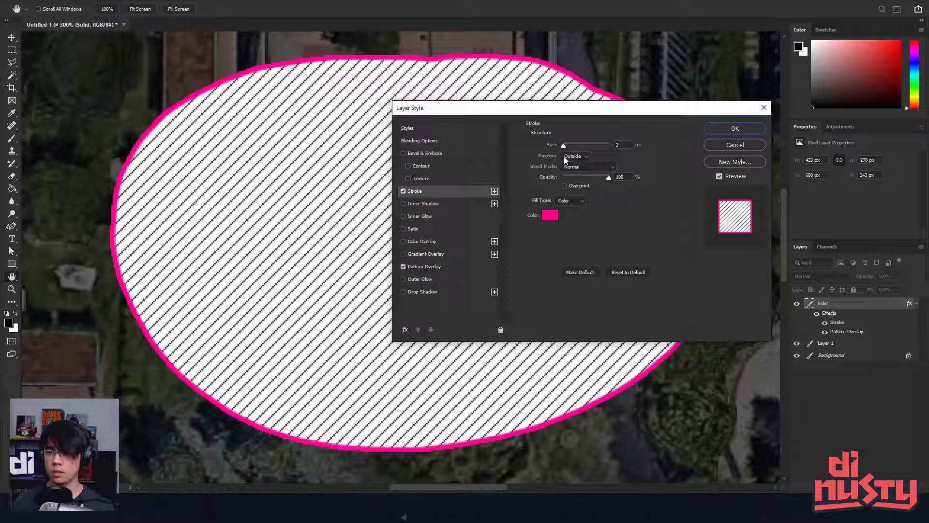
pyautogui.click(575, 156)
pyautogui.click(576, 168)
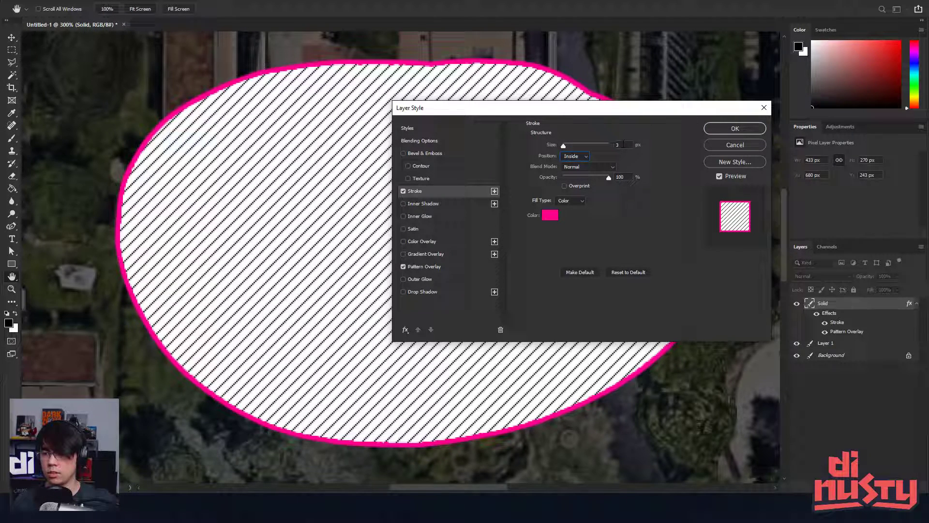
# - Try several stroke sizes up to 10 px on the Solid layer and settle on 3 px
pyautogui.press('Up')
pyautogui.press('Down')
pyautogui.press('Down')
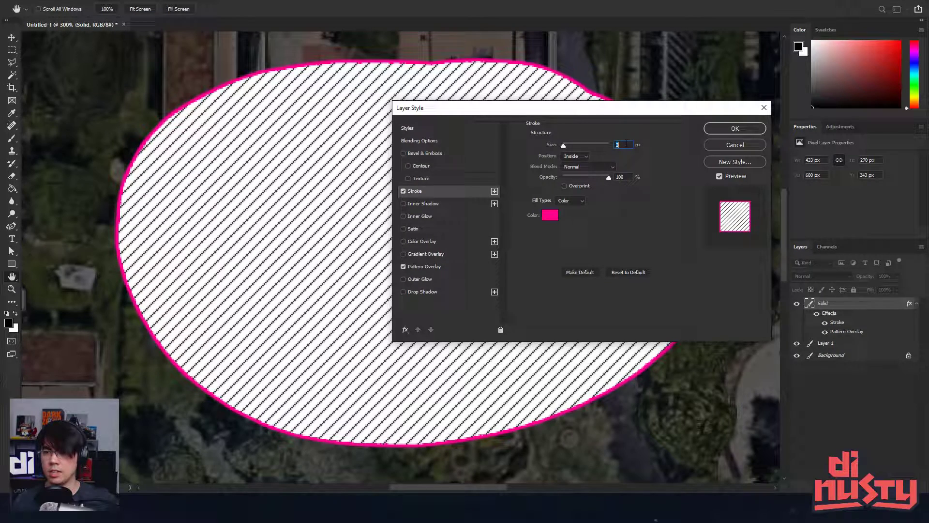
pyautogui.press('Up')
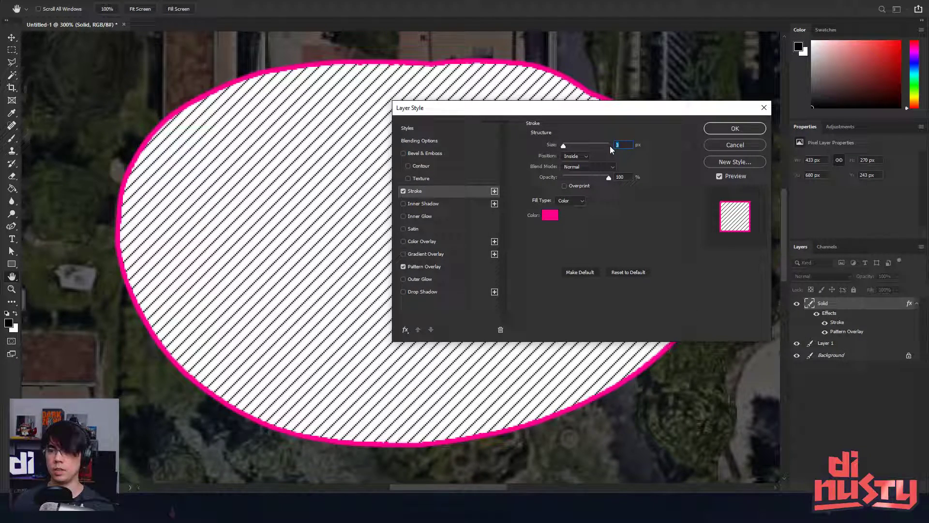
pyautogui.write('10')
pyautogui.press('Down')
pyautogui.press('Down')
pyautogui.press('Down')
pyautogui.press('Down')
pyautogui.press('Down')
pyautogui.press('Down')
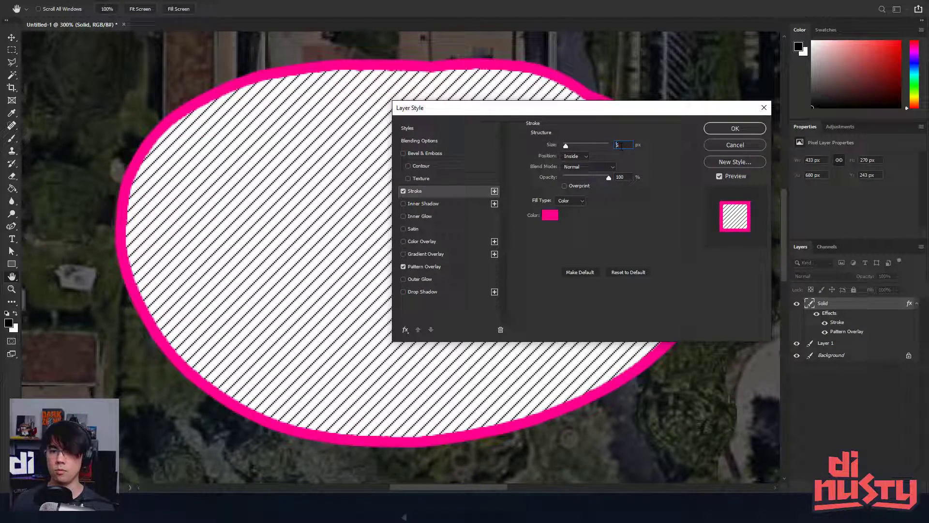
pyautogui.press('Down')
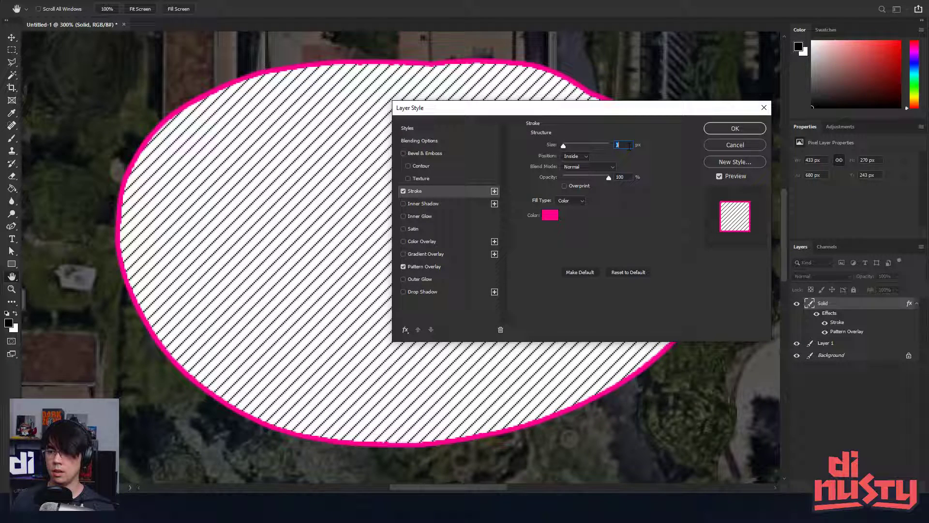
pyautogui.press('Down')
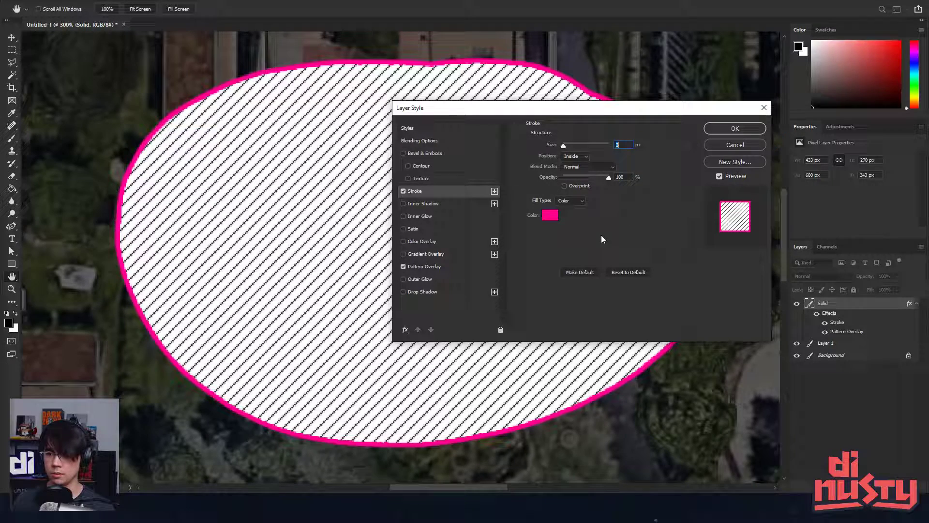
# - Change the Solid layer's stroke colour to black, 000000
pyautogui.click(549, 218)
pyautogui.write('000000')
pyautogui.click(719, 203)
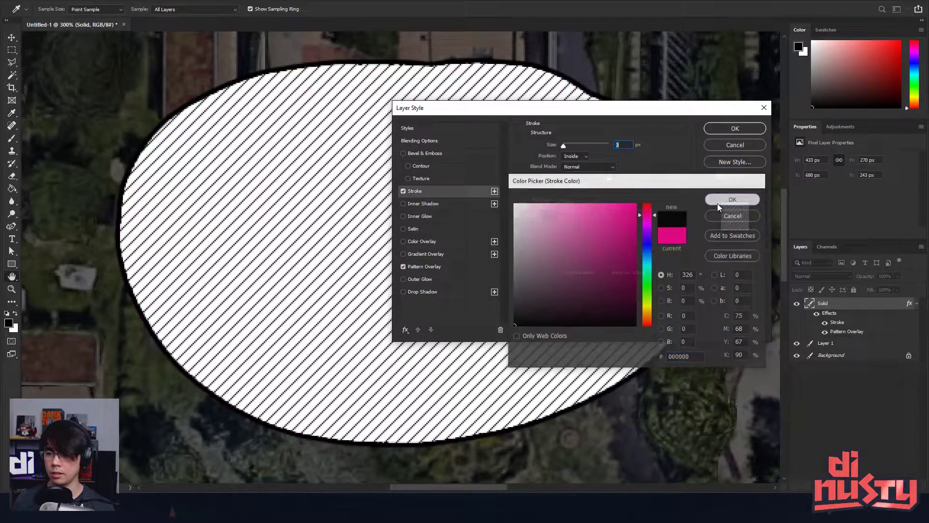
# - Enable a Color Overlay on the Solid layer and set its blend mode to Multiply
pyautogui.click(414, 241)
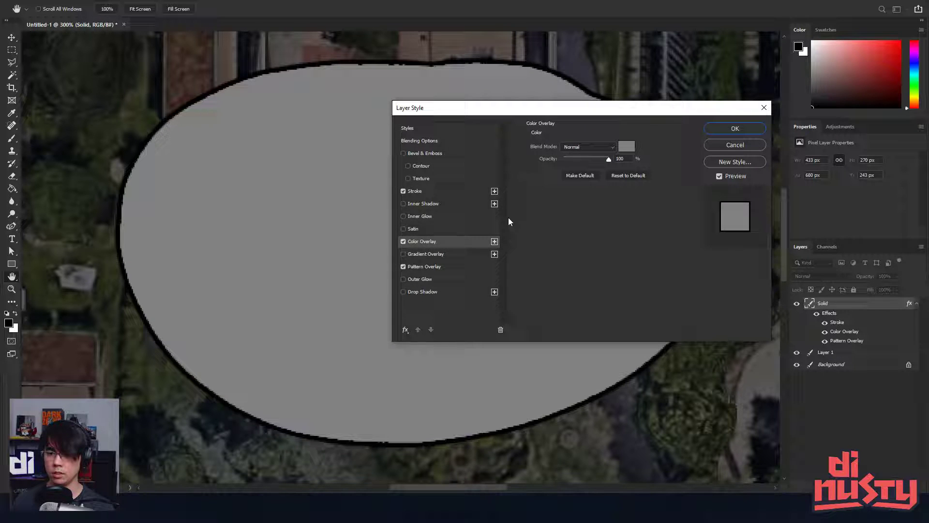
pyautogui.click(589, 147)
pyautogui.click(589, 184)
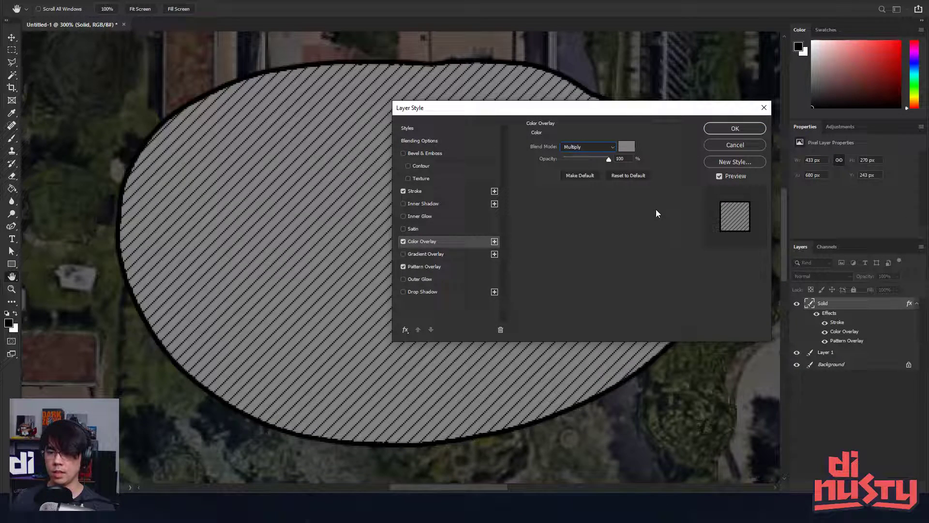
# - Set the overlay colour to the muted teal blue 325e6e and apply the layer style
pyautogui.click(627, 146)
pyautogui.click(615, 256)
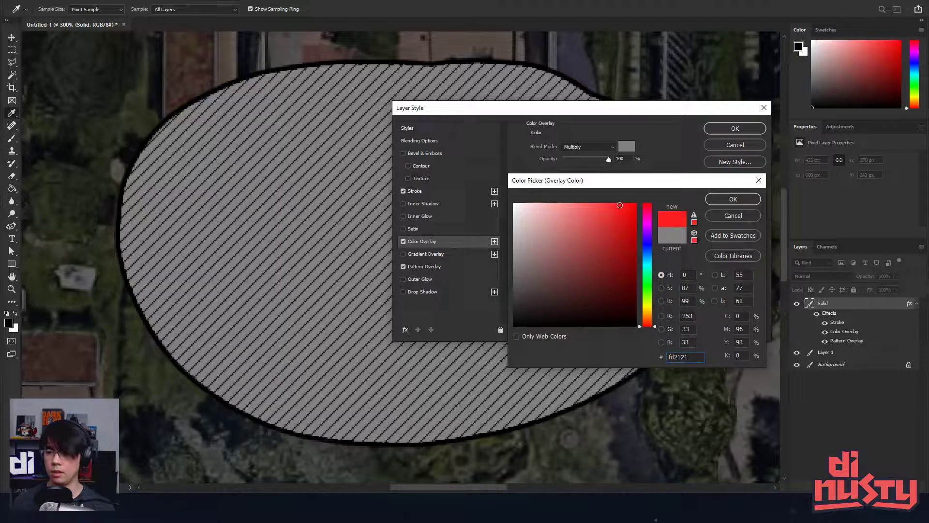
pyautogui.click(649, 246)
pyautogui.moveTo(648, 246); pyautogui.dragTo(649, 259)
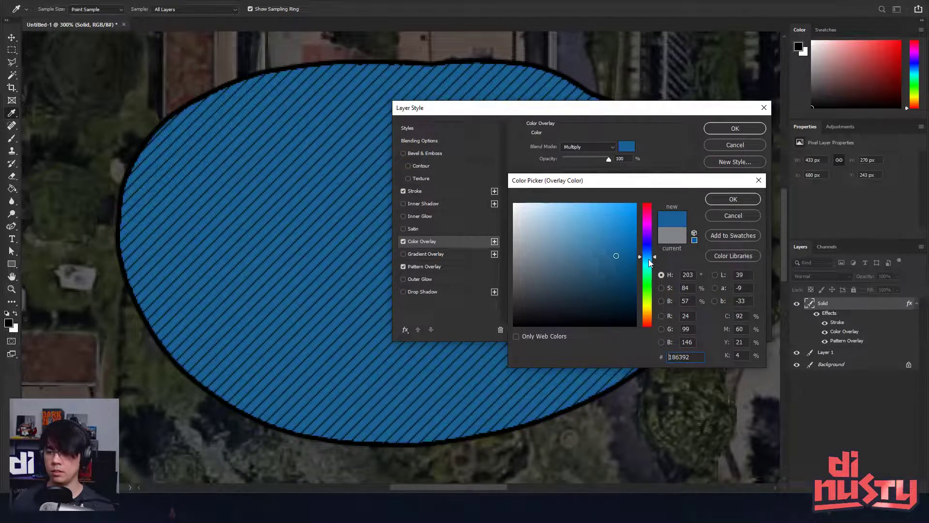
pyautogui.click(579, 268)
pyautogui.moveTo(580, 268); pyautogui.dragTo(582, 274)
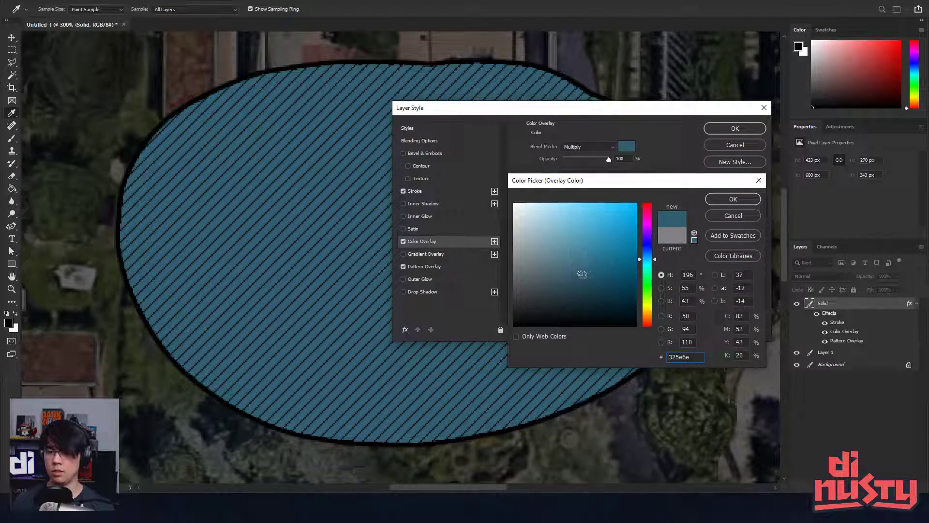
pyautogui.click(734, 199)
pyautogui.click(731, 129)
# - View the styled oval at 200% and fold and unfold the Solid layer's effects list
pyautogui.press('b')
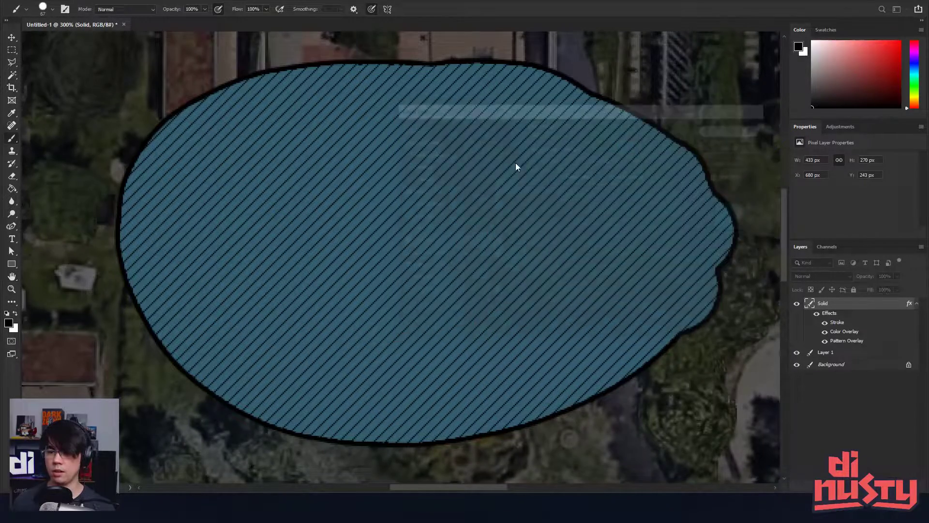
pyautogui.hotkey('ctrl', '-')
pyautogui.moveTo(556, 229); pyautogui.dragTo(563, 212)
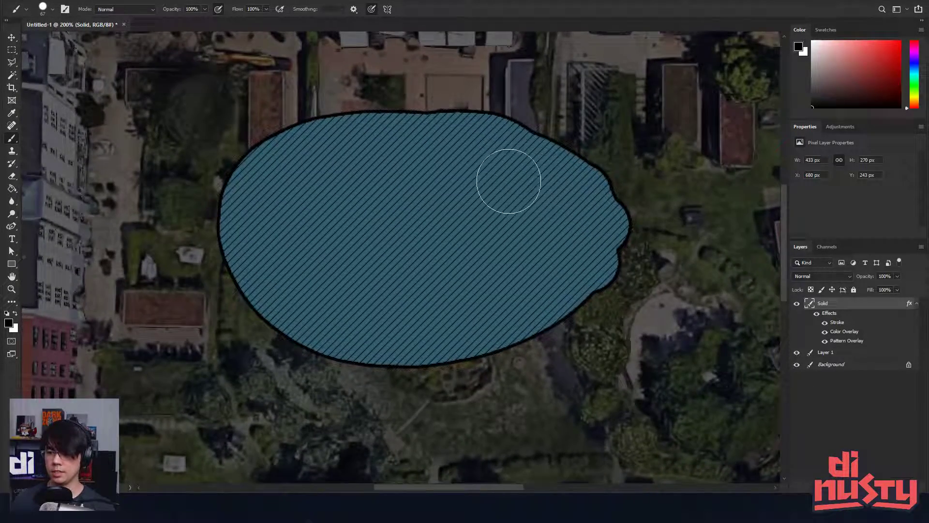
pyautogui.moveTo(483, 241); pyautogui.dragTo(496, 258)
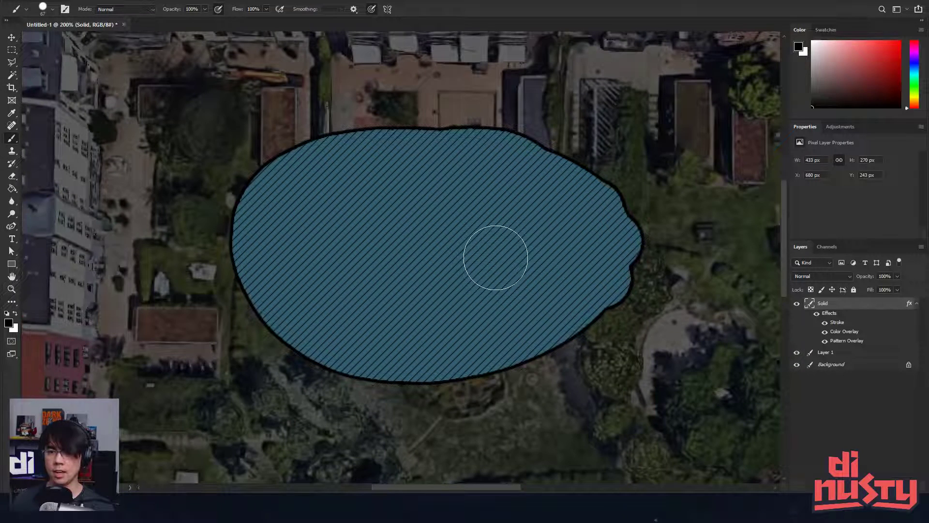
pyautogui.click(916, 304)
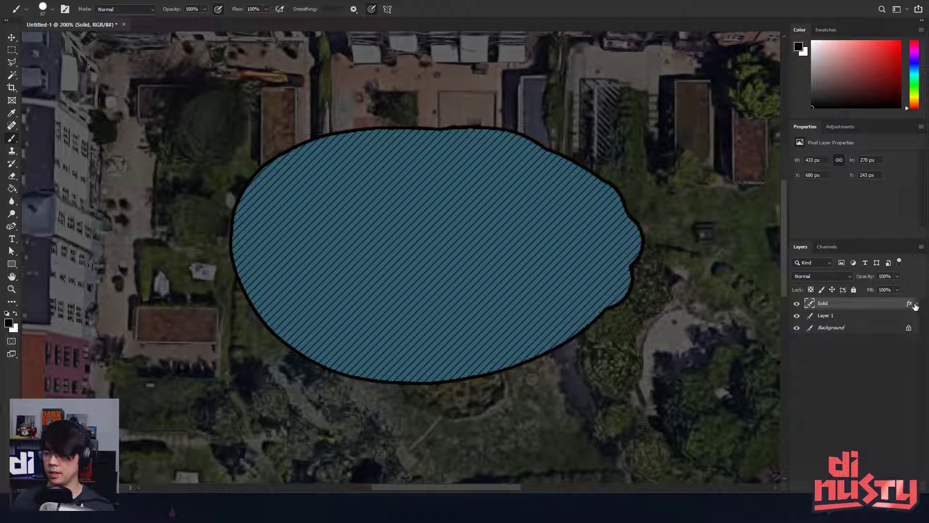
pyautogui.click(916, 304)
pyautogui.click(917, 304)
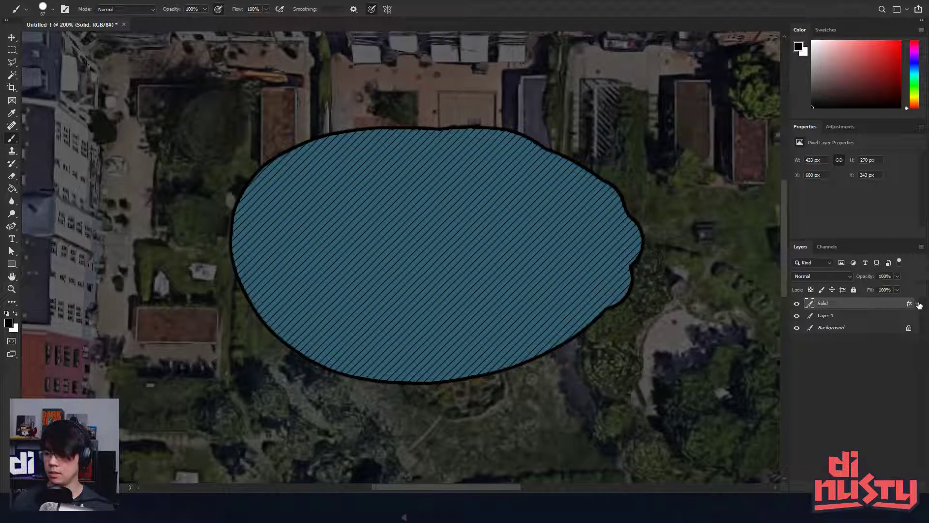
pyautogui.click(917, 304)
# - Switch the Solid layer's Color Overlay and Stroke effects off and on to compare them, and fold the effects list
pyautogui.click(825, 331)
pyautogui.click(825, 331)
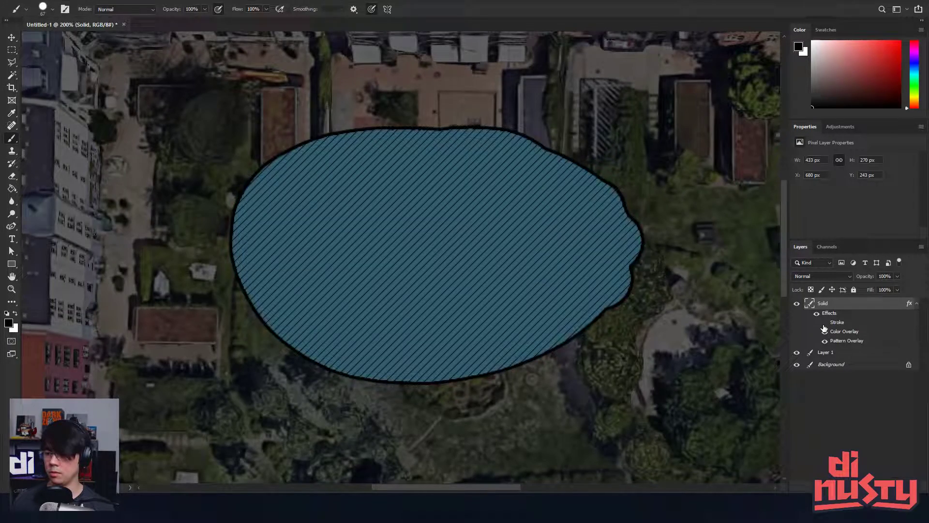
pyautogui.click(825, 322)
pyautogui.click(825, 322)
pyautogui.click(825, 322)
pyautogui.click(825, 322)
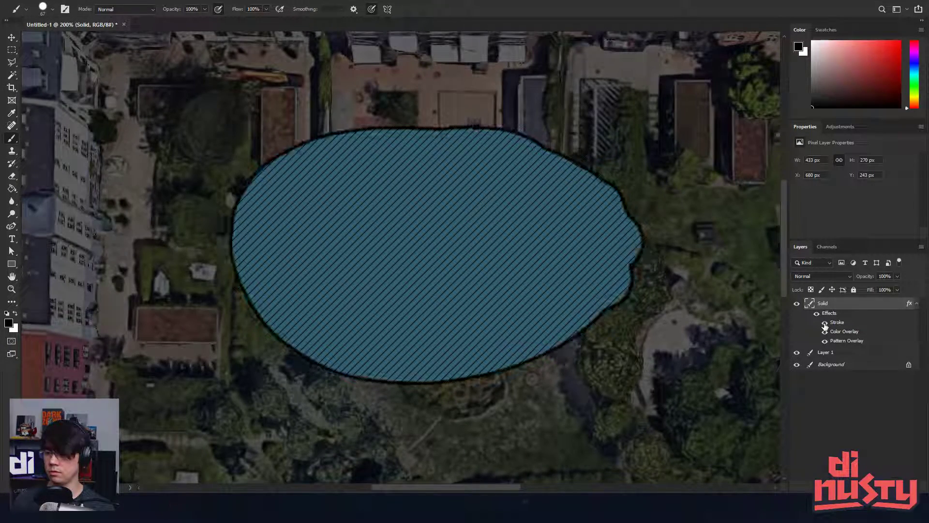
pyautogui.click(917, 303)
pyautogui.scroll(1, 597, 211)
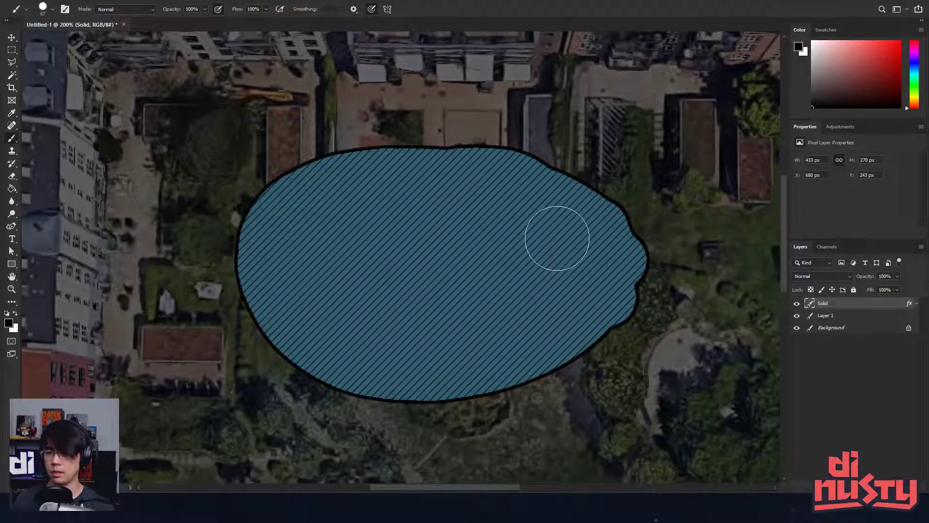
# - Toggle all of the Solid layer's effects off and on to compare the oval with and without styling
pyautogui.press('e')
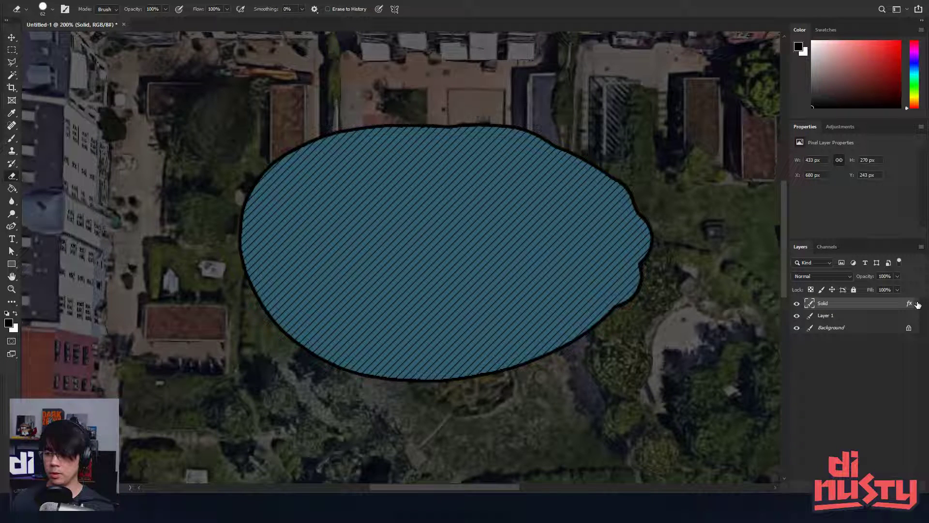
pyautogui.click(917, 303)
pyautogui.click(817, 315)
pyautogui.click(818, 314)
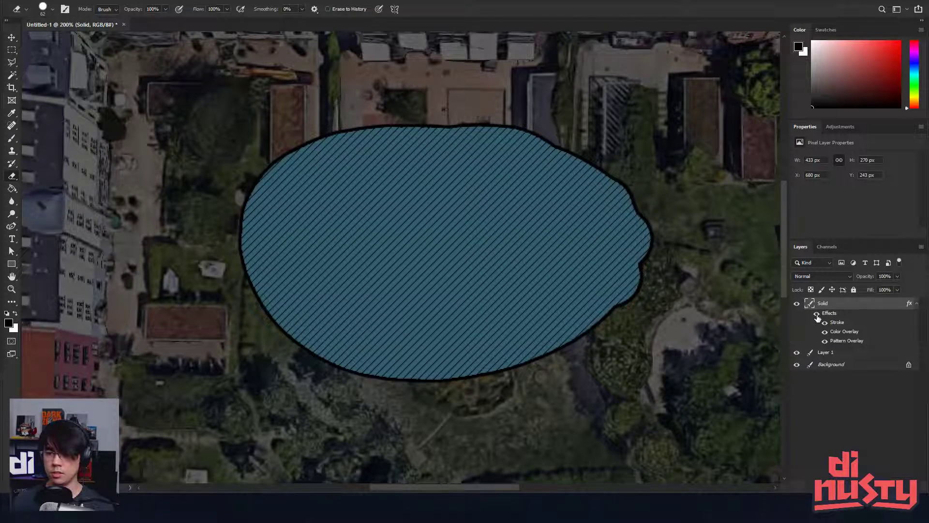
pyautogui.click(818, 315)
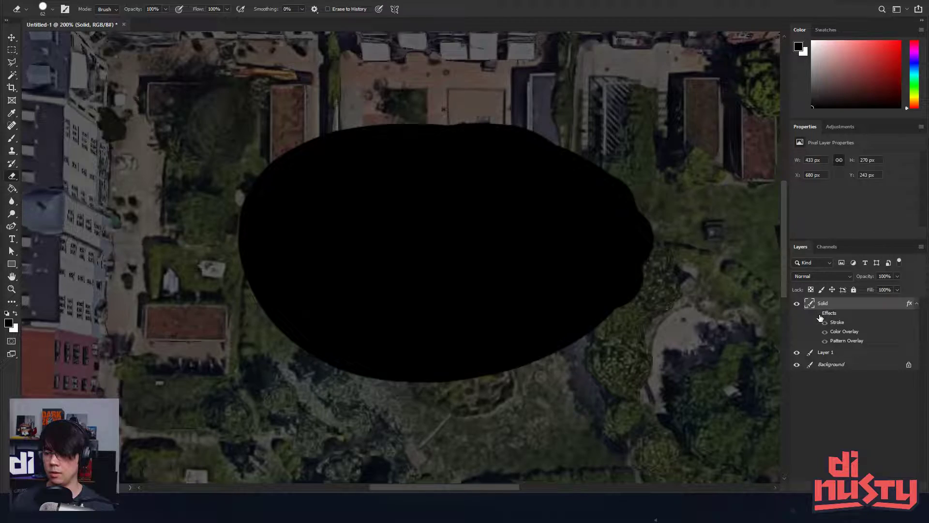
pyautogui.click(817, 314)
# - Hide the Solid layer's effects and erase the whole black oval with the Eraser enlarged to 154 px
pyautogui.moveTo(573, 186); pyautogui.dragTo(554, 197)
pyautogui.click(816, 314)
pyautogui.moveTo(562, 286); pyautogui.dragTo(577, 292)
pyautogui.keyDown('alt'); pyautogui.moveTo(457, 187); pyautogui.dragTo(546, 188); pyautogui.keyUp('alt')
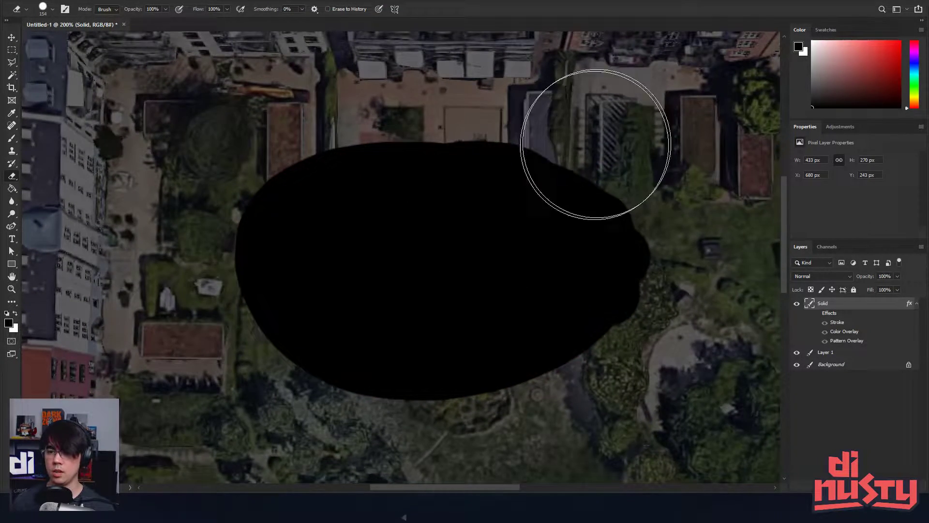
pyautogui.moveTo(596, 145)
pyautogui.mouseDown()
pyautogui.moveTo(195, 292)
pyautogui.moveTo(273, 363)
pyautogui.mouseUp()
pyautogui.moveTo(709, 368); pyautogui.dragTo(700, 363)
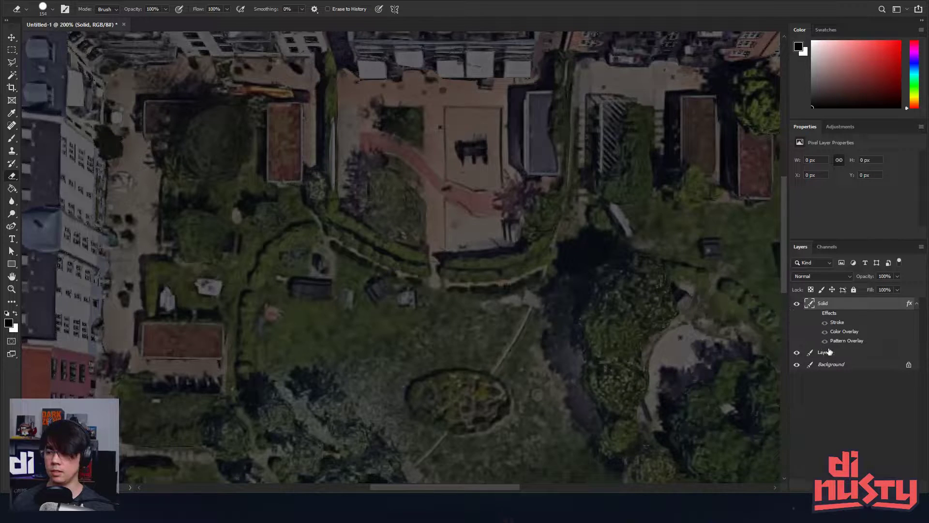
# - Show the Solid layer's effects again and paint a zigzag about 353 by 195 px across the courtyard with a 30 px brush
pyautogui.click(817, 314)
pyautogui.press('b')
pyautogui.moveTo(413, 161); pyautogui.dragTo(356, 215)
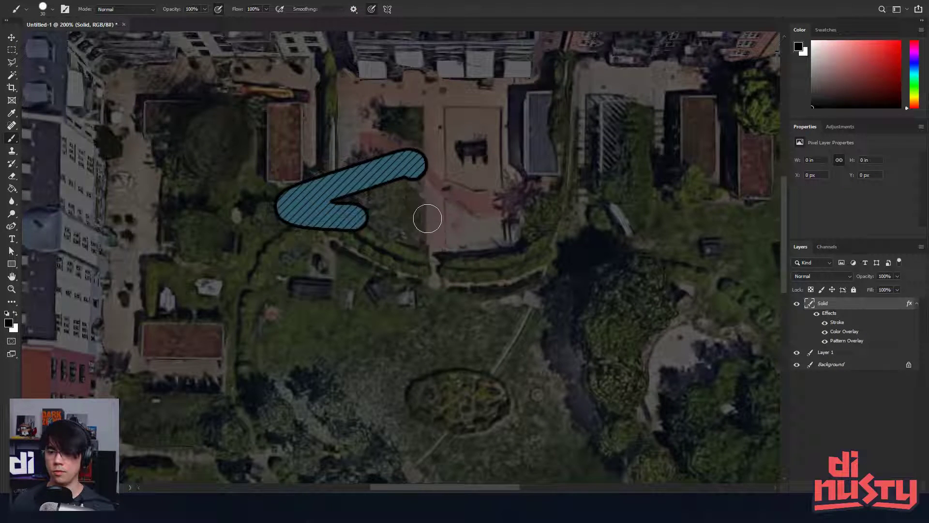
pyautogui.moveTo(428, 219)
pyautogui.mouseDown()
pyautogui.moveTo(608, 290)
pyautogui.moveTo(347, 198)
pyautogui.moveTo(276, 221)
pyautogui.moveTo(376, 237)
pyautogui.moveTo(327, 260)
pyautogui.moveTo(469, 204)
pyautogui.moveTo(323, 180)
pyautogui.moveTo(438, 171)
pyautogui.mouseUp()
pyautogui.hotkey('ctrl', 'z')
# - Clear the painted zigzag from the Solid layer using a marquee selection and deselect
pyautogui.press('e')
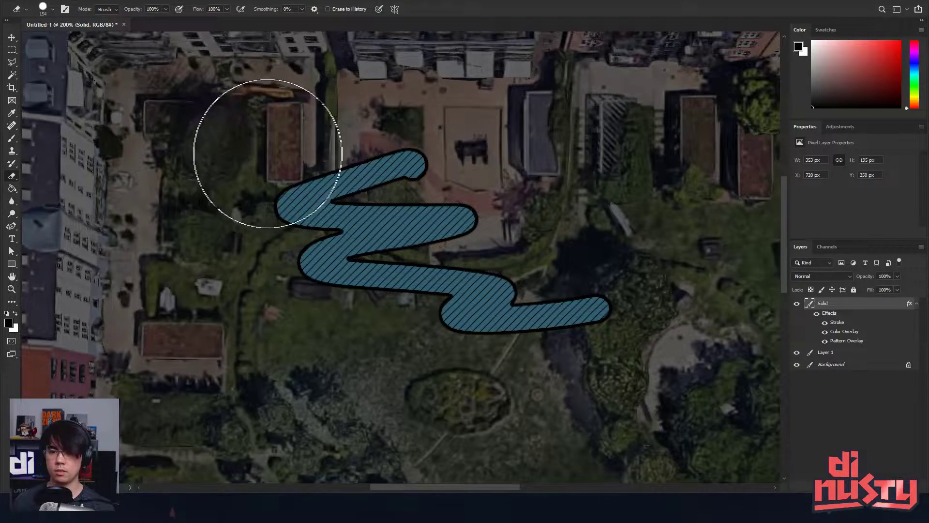
pyautogui.press('m')
pyautogui.press('Delete')
pyautogui.hotkey('ctrl', 'd')
# - Start a Polygonal Lasso outline from the hedge beside the red-roofed shed up to the facade and along it to the courtyard's corner
pyautogui.moveTo(313, 95)
pyautogui.mouseDown()
pyautogui.moveTo(510, 240)
pyautogui.moveTo(491, 231)
pyautogui.mouseUp()
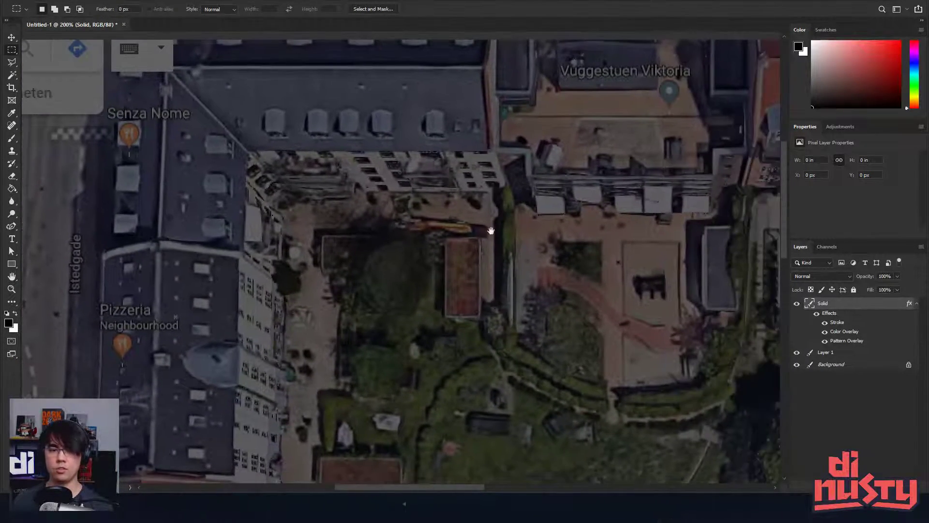
pyautogui.click(12, 62)
pyautogui.moveTo(538, 171); pyautogui.dragTo(521, 161)
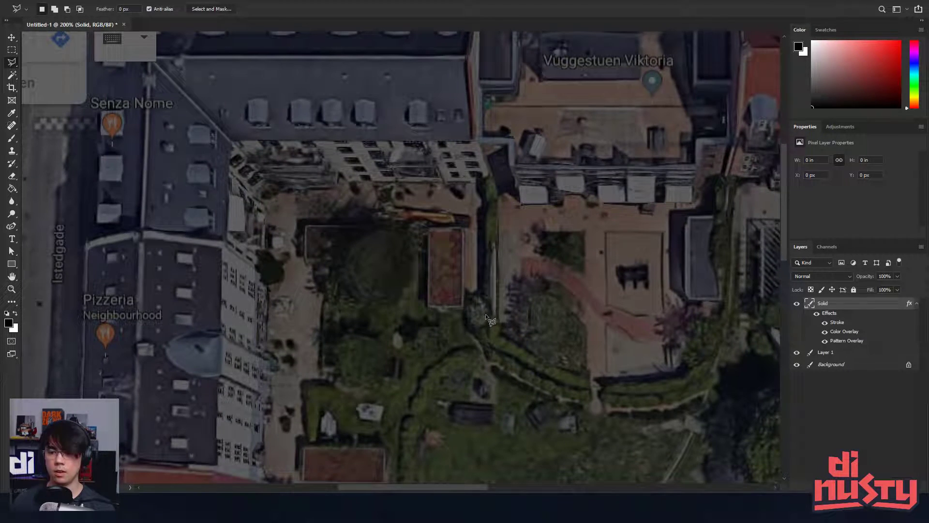
pyautogui.click(484, 314)
pyautogui.click(481, 183)
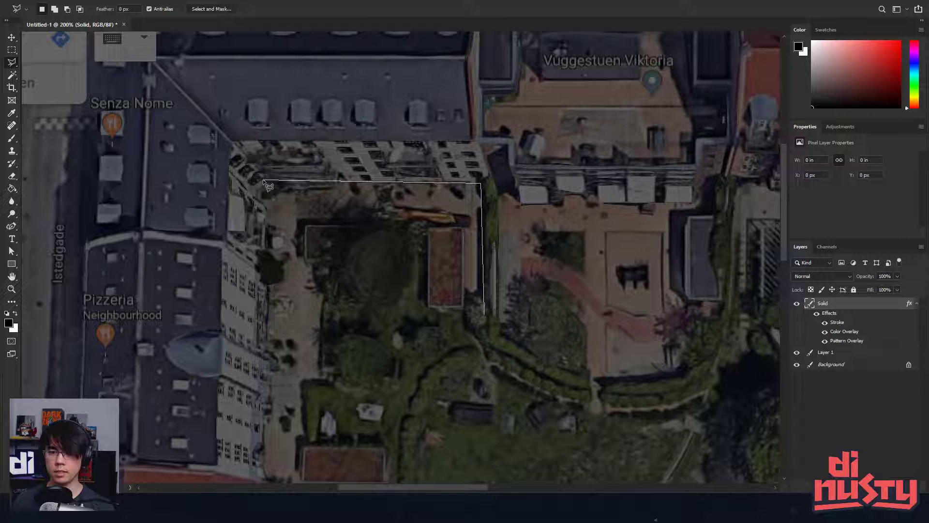
pyautogui.moveTo(269, 289); pyautogui.dragTo(271, 217)
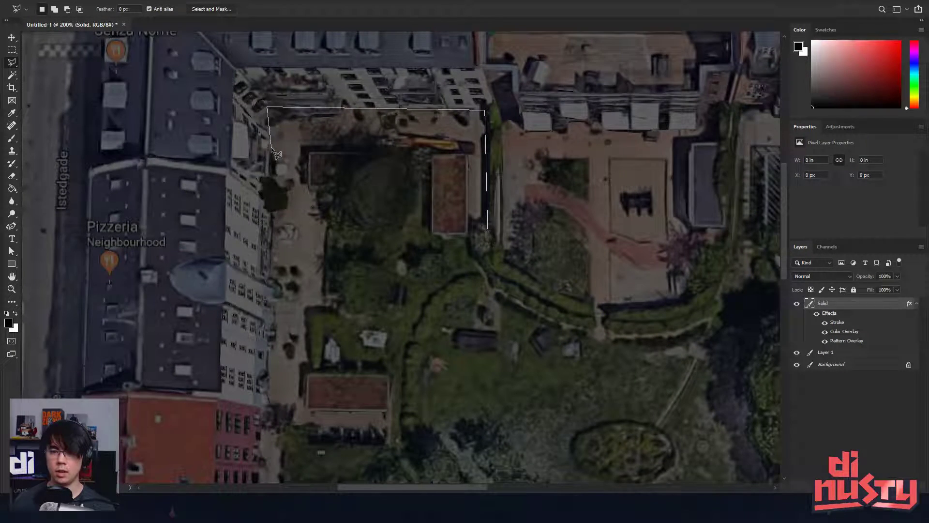
pyautogui.moveTo(272, 134); pyautogui.dragTo(330, 171)
pyautogui.scroll(2, 439, 163)
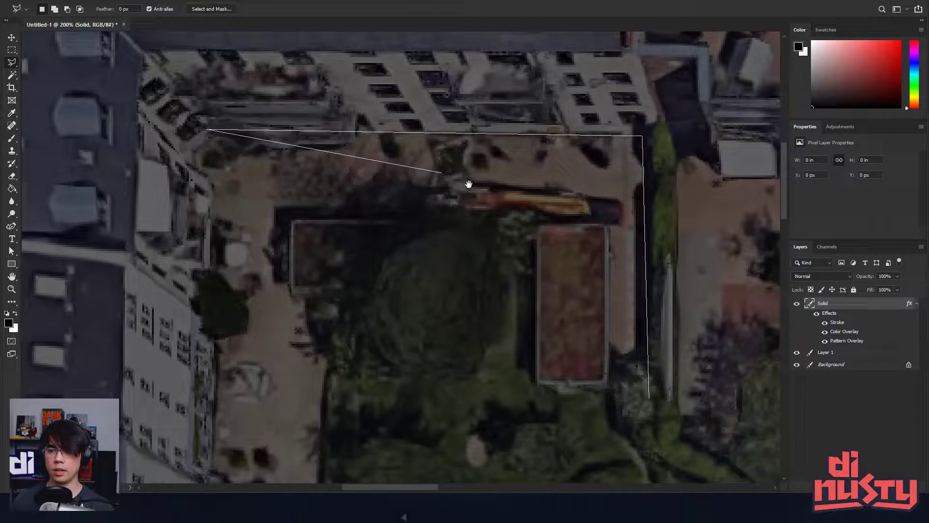
pyautogui.moveTo(469, 184); pyautogui.dragTo(442, 179)
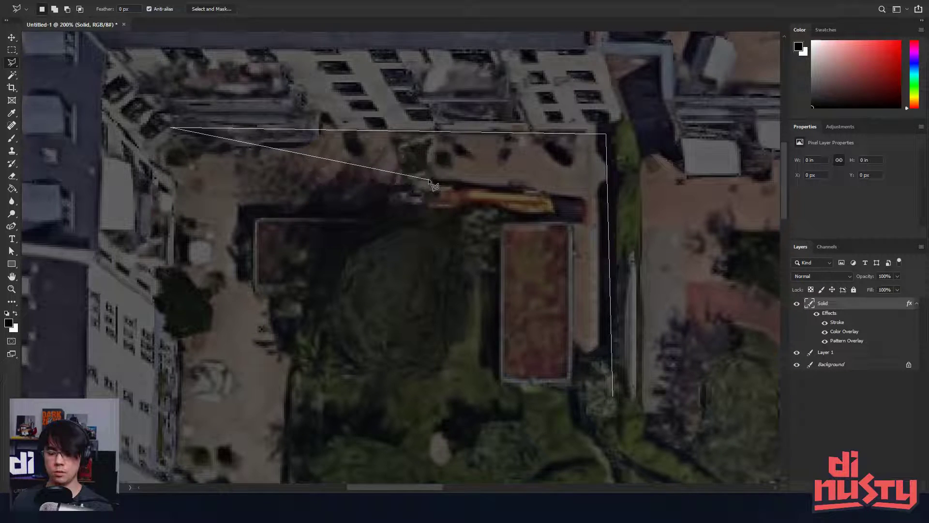
# - Step the lasso outline back by removing its latest points, including stray ones placed across the courtyard
pyautogui.press('BackSpace')
pyautogui.press('BackSpace')
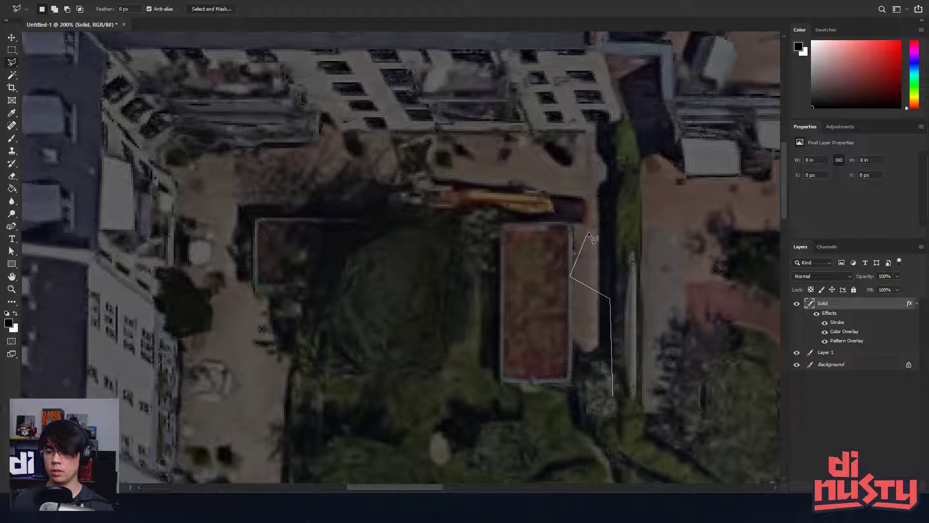
pyautogui.click(253, 192)
pyautogui.click(220, 203)
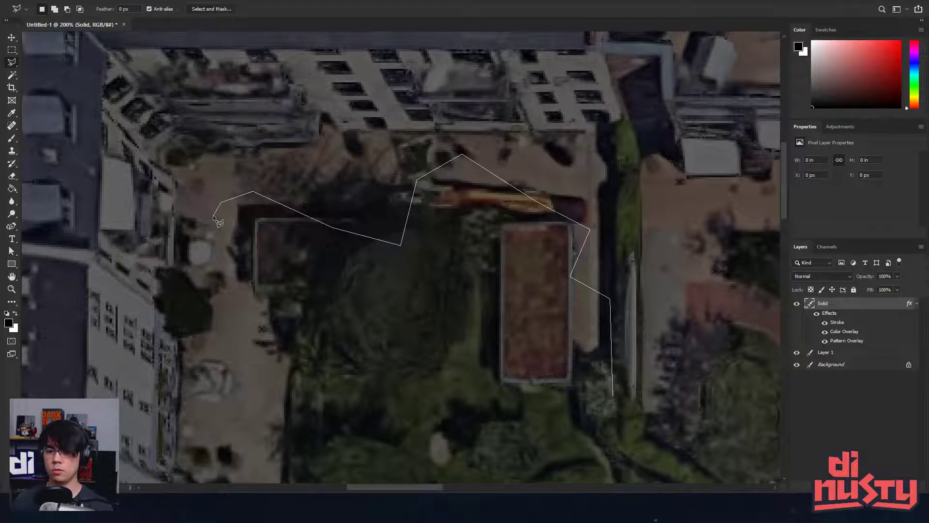
pyautogui.press('BackSpace')
pyautogui.press('BackSpace')
pyautogui.press('BackSpace')
pyautogui.press('BackSpace')
pyautogui.press('BackSpace')
pyautogui.press('BackSpace')
pyautogui.press('BackSpace')
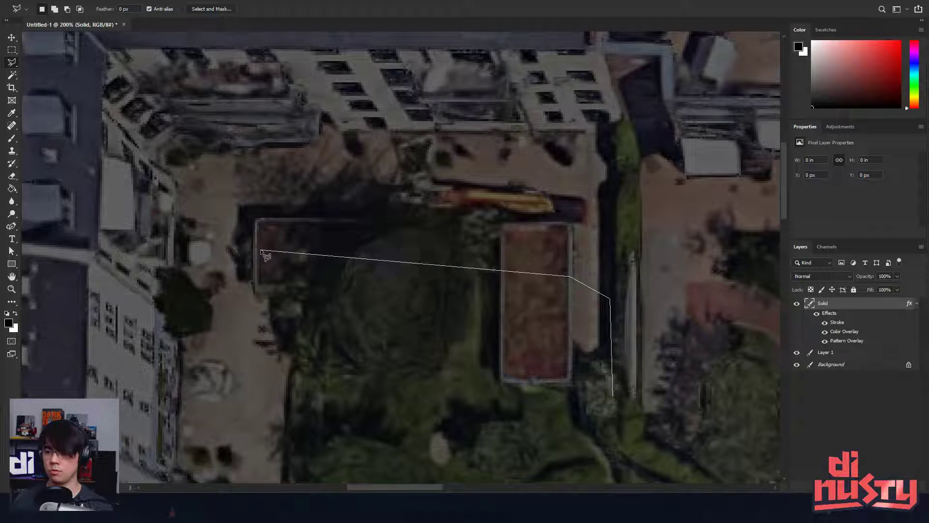
# - Retrace the lasso outline along the facade above the courtyard, around its corner and down past the dark tree
pyautogui.click(604, 132)
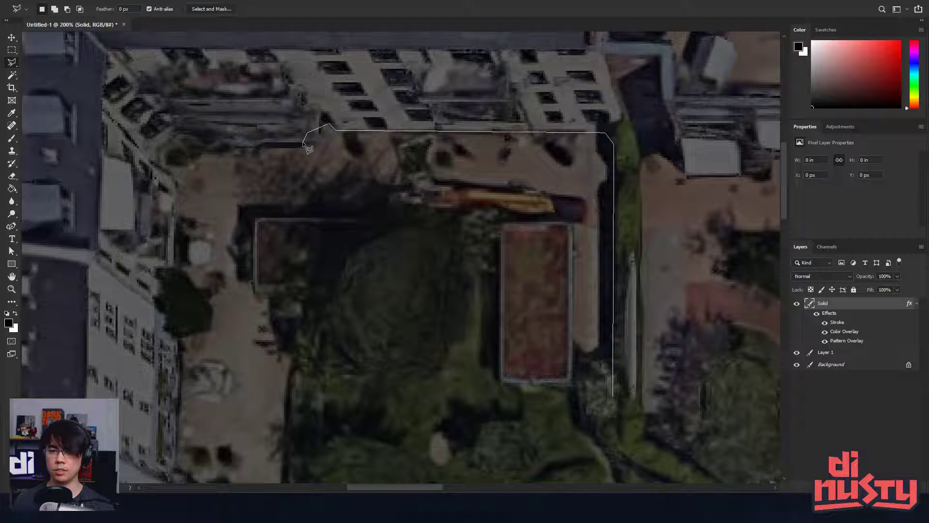
pyautogui.click(195, 145)
pyautogui.click(177, 140)
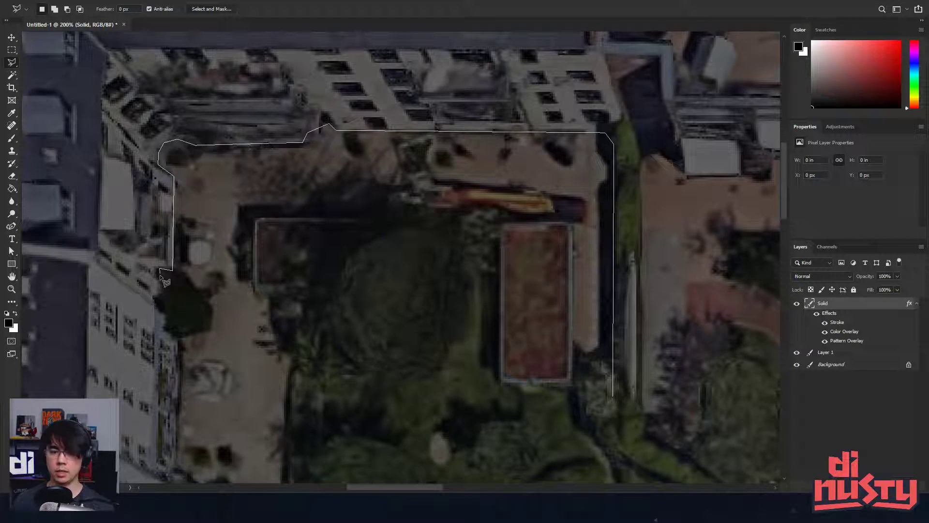
pyautogui.click(181, 323)
pyautogui.moveTo(188, 367); pyautogui.dragTo(202, 219)
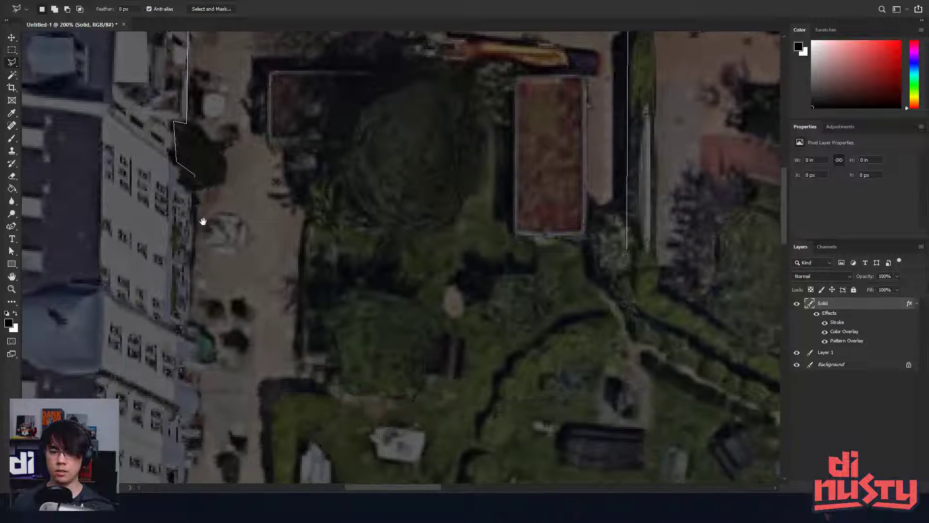
# - Continue the lasso outline down the courtyard-side facade of the long building, following its small protrusions
pyautogui.click(193, 325)
pyautogui.click(202, 333)
pyautogui.moveTo(208, 393)
pyautogui.mouseDown()
pyautogui.moveTo(210, 354)
pyautogui.moveTo(224, 332)
pyautogui.moveTo(239, 368)
pyautogui.mouseUp()
pyautogui.click(202, 371)
pyautogui.click(184, 420)
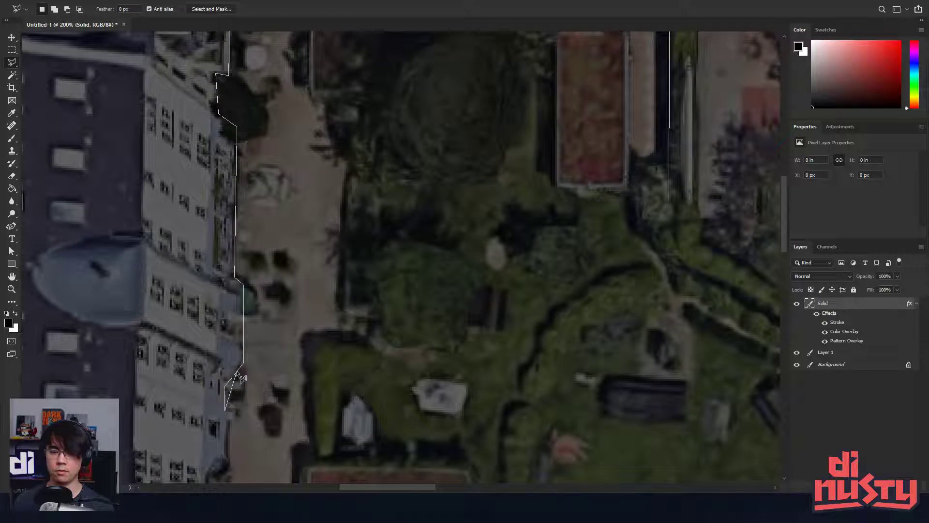
# - Carry the lasso outline across the long building's roof, up its street side and along the adjoining building's roof past the hedge
pyautogui.scroll(-2, 238, 376)
pyautogui.moveTo(234, 234); pyautogui.dragTo(304, 216)
pyautogui.click(65, 379)
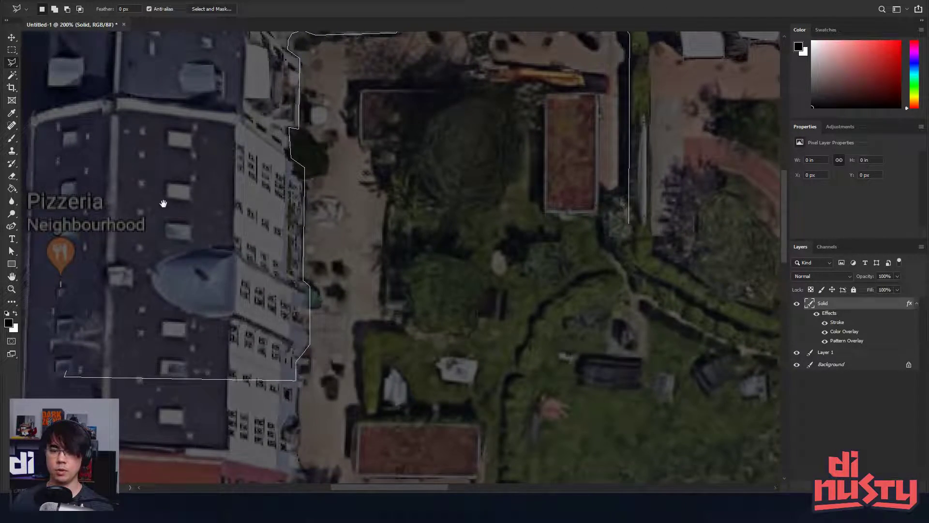
pyautogui.moveTo(164, 204); pyautogui.dragTo(175, 446)
pyautogui.click(91, 102)
pyautogui.moveTo(499, 169); pyautogui.dragTo(211, 118)
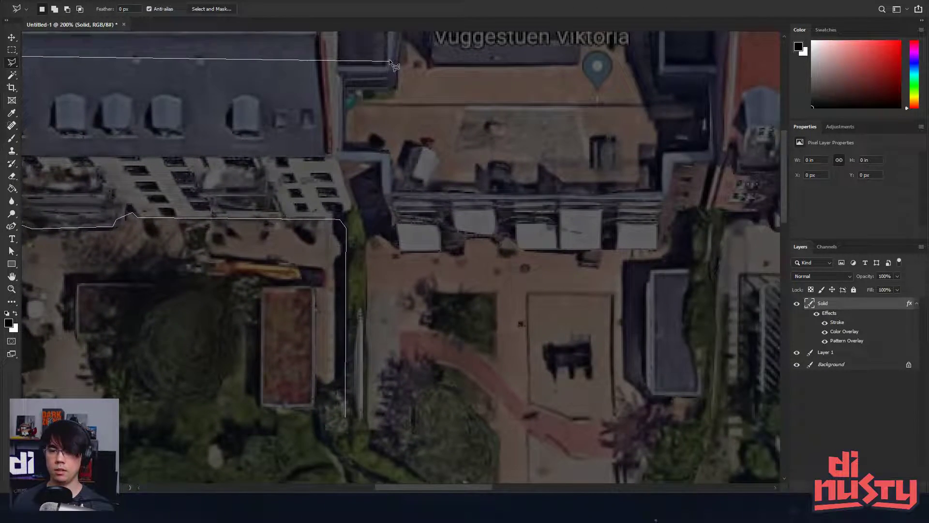
pyautogui.click(368, 47)
# - Trace down the hedge's far side, around its curved end at the path and back to the starting point, closing the selection
pyautogui.moveTo(386, 117); pyautogui.dragTo(377, 6)
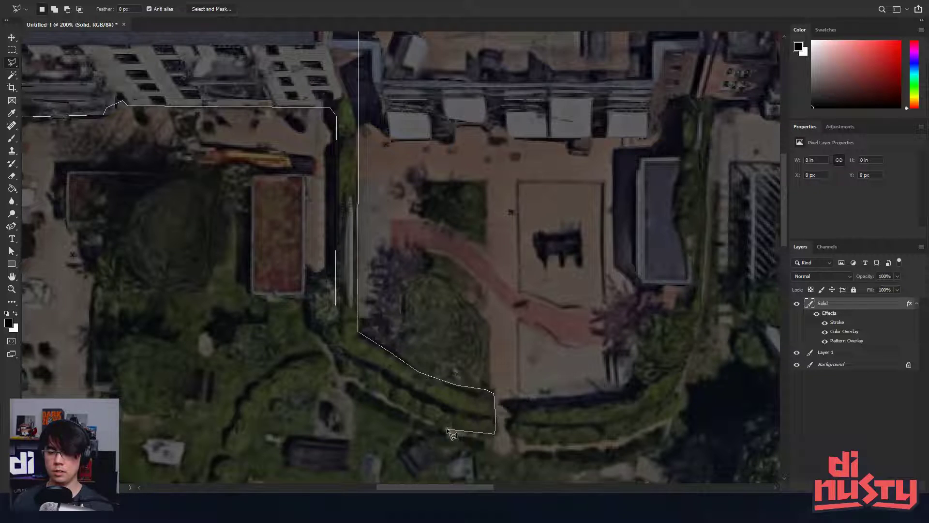
pyautogui.click(394, 407)
pyautogui.click(339, 367)
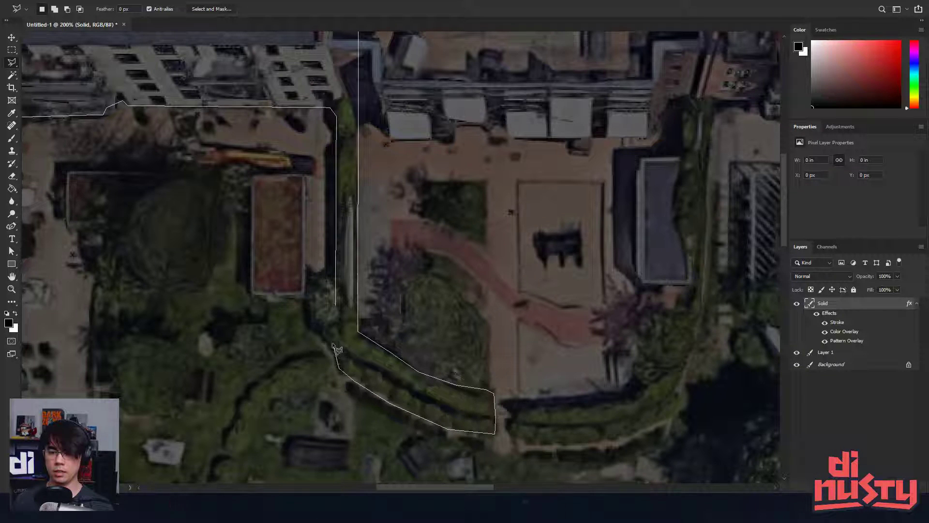
pyautogui.click(335, 309)
# - Paint the whole building-and-hedge selection solid on the Solid layer with the Brush and deselect
pyautogui.hotkey('ctrl', '-')
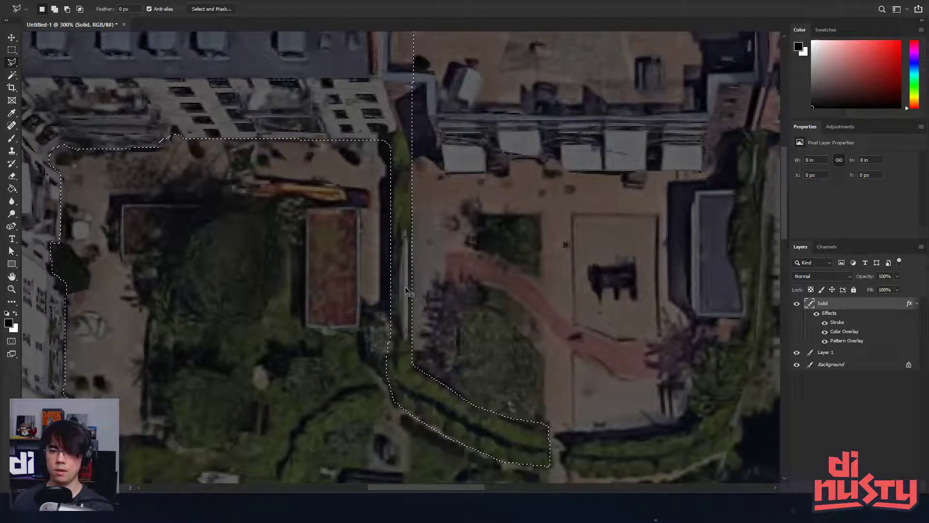
pyautogui.moveTo(377, 250); pyautogui.dragTo(388, 236)
pyautogui.press('b')
pyautogui.moveTo(333, 247)
pyautogui.mouseDown()
pyautogui.moveTo(446, 254)
pyautogui.moveTo(266, 243)
pyautogui.moveTo(623, 245)
pyautogui.mouseUp()
pyautogui.press('m')
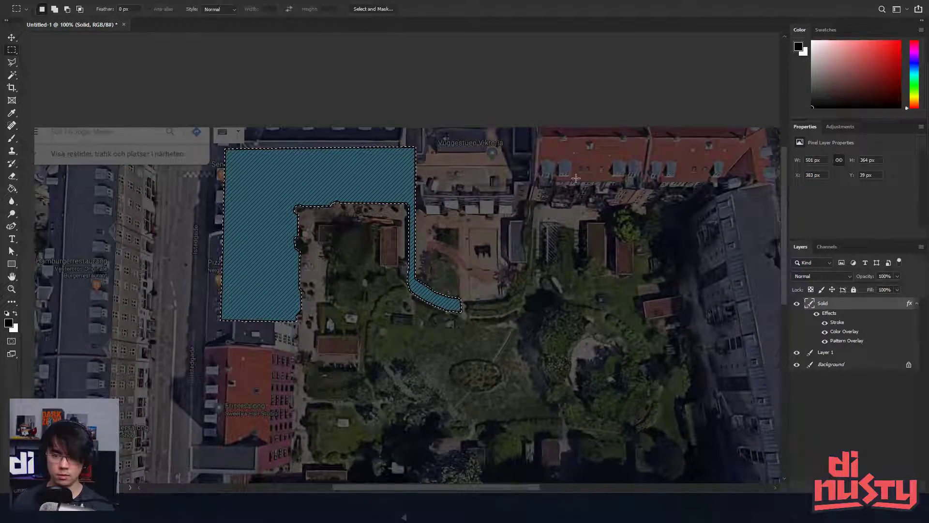
pyautogui.hotkey('ctrl', '+')
pyautogui.hotkey('ctrl', '+')
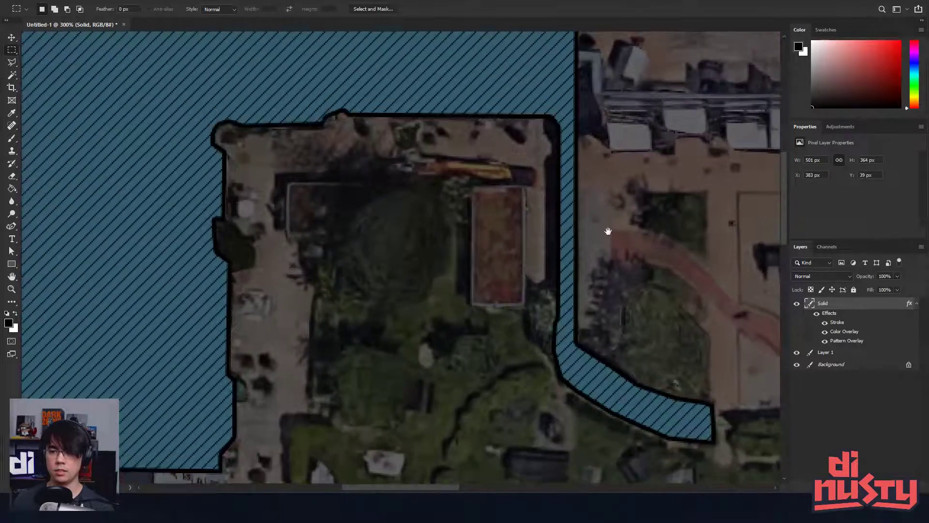
# - Change the Solid layer's Color Overlay to green 326e47 and apply the layer style
pyautogui.moveTo(608, 230); pyautogui.dragTo(711, 279)
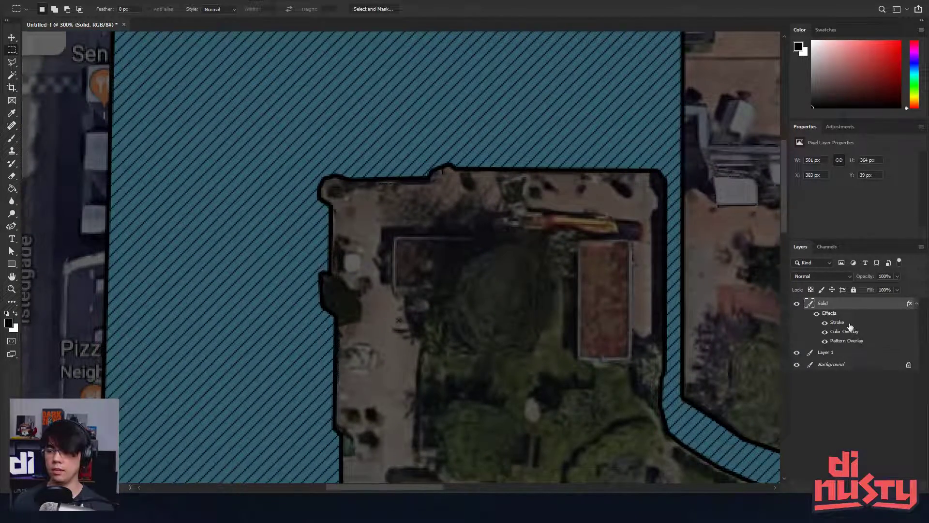
pyautogui.doubleClick(853, 322)
pyautogui.moveTo(579, 114); pyautogui.dragTo(634, 117)
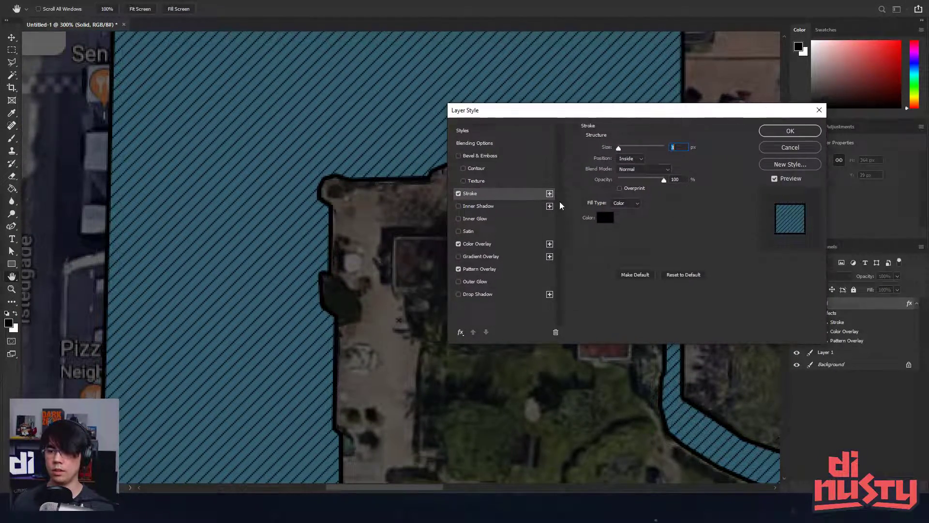
pyautogui.click(504, 244)
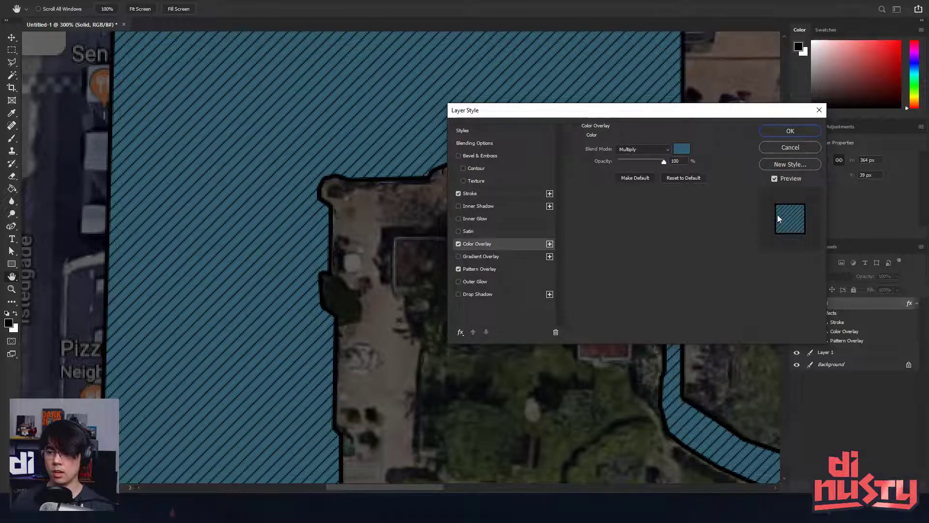
pyautogui.click(682, 149)
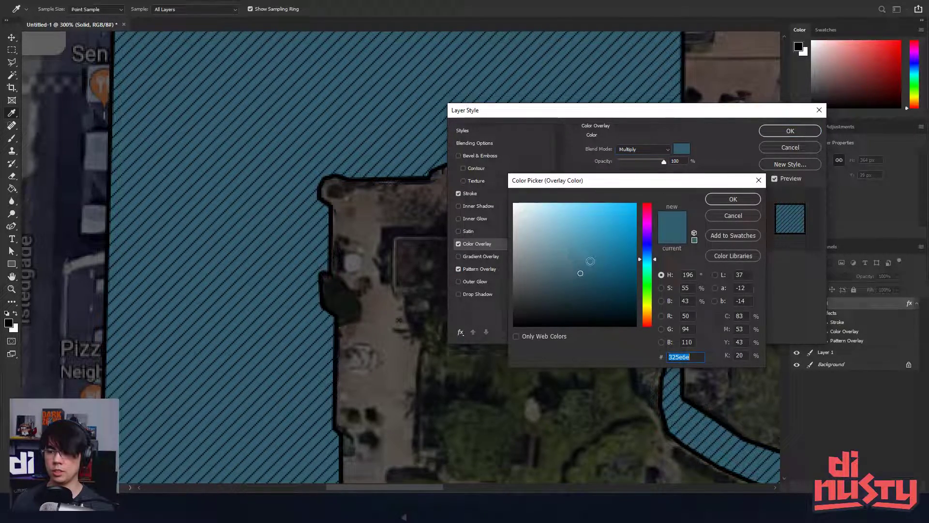
pyautogui.click(647, 282)
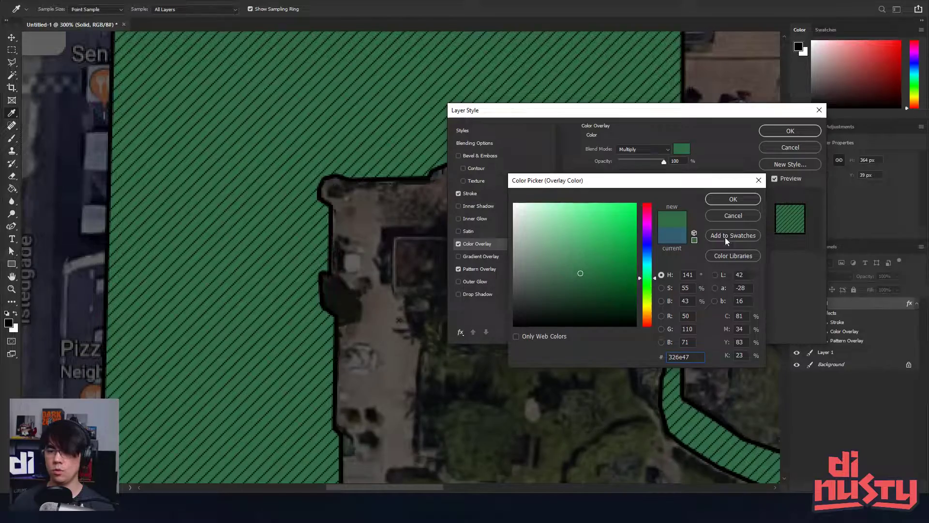
pyautogui.press('Return')
pyautogui.click(796, 132)
# - Duplicate the Solid layer as Secondary, place it directly below Solid and collapse both layers' effect lists
pyautogui.scroll(1, 581, 294)
pyautogui.moveTo(596, 270); pyautogui.dragTo(510, 266)
pyautogui.scroll(-1, 511, 266)
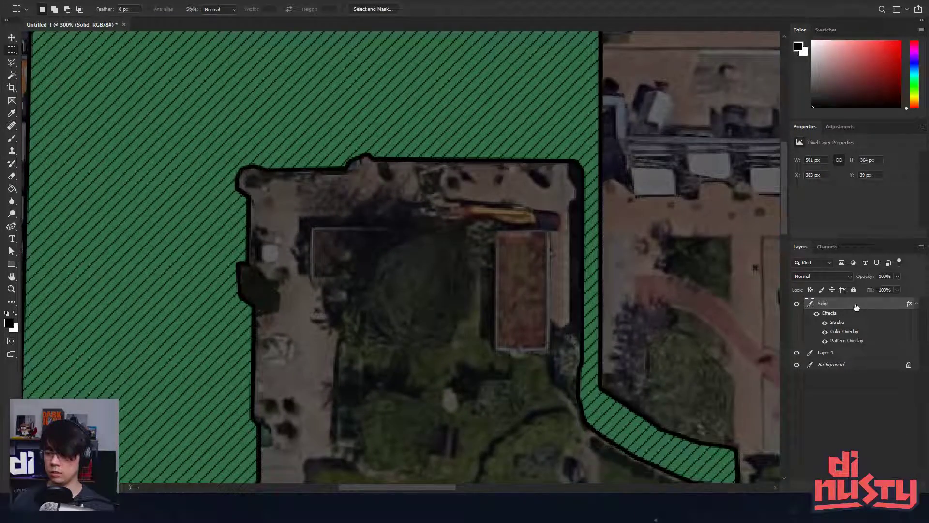
pyautogui.hotkey('ctrl', 'j')
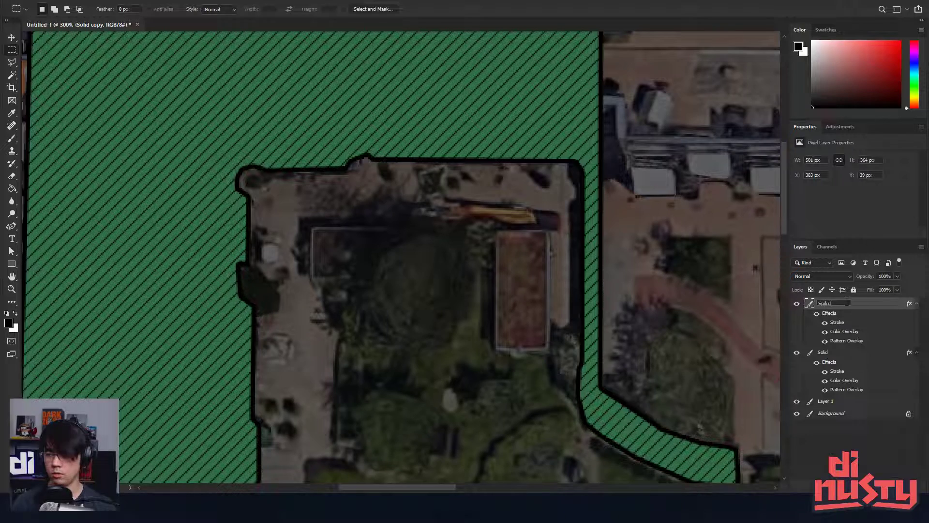
pyautogui.write('S')
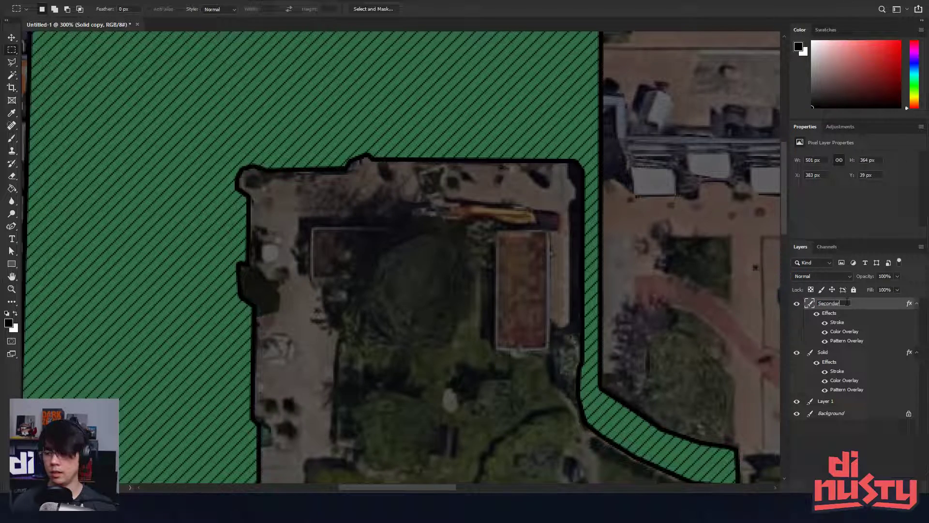
pyautogui.moveTo(847, 303); pyautogui.dragTo(851, 396)
pyautogui.click(916, 304)
pyautogui.click(917, 317)
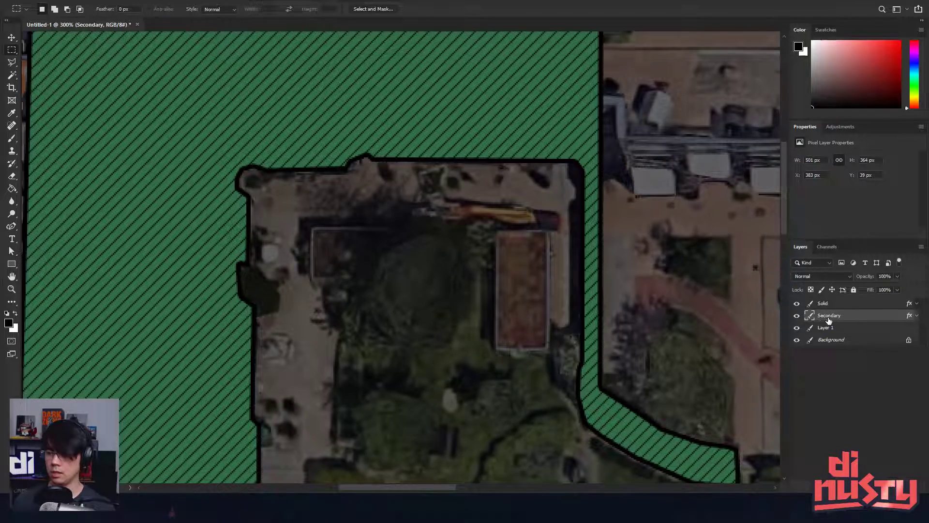
# - Paint broad strokes across the courtyard on the Secondary layer with the Brush enlarged to 60 px
pyautogui.moveTo(628, 304); pyautogui.dragTo(542, 270)
pyautogui.press('b')
pyautogui.moveTo(478, 253)
pyautogui.mouseDown()
pyautogui.moveTo(289, 272)
pyautogui.moveTo(141, 271)
pyautogui.mouseUp()
pyautogui.press(']')
pyautogui.press(']')
pyautogui.press(']')
pyautogui.moveTo(237, 175)
pyautogui.mouseDown()
pyautogui.moveTo(462, 139)
pyautogui.moveTo(508, 171)
pyautogui.mouseUp()
pyautogui.moveTo(471, 204)
pyautogui.mouseDown()
pyautogui.moveTo(498, 239)
pyautogui.moveTo(548, 249)
pyautogui.moveTo(575, 285)
pyautogui.mouseUp()
pyautogui.moveTo(231, 209)
pyautogui.mouseDown()
pyautogui.moveTo(210, 234)
pyautogui.moveTo(297, 336)
pyautogui.moveTo(277, 304)
pyautogui.mouseUp()
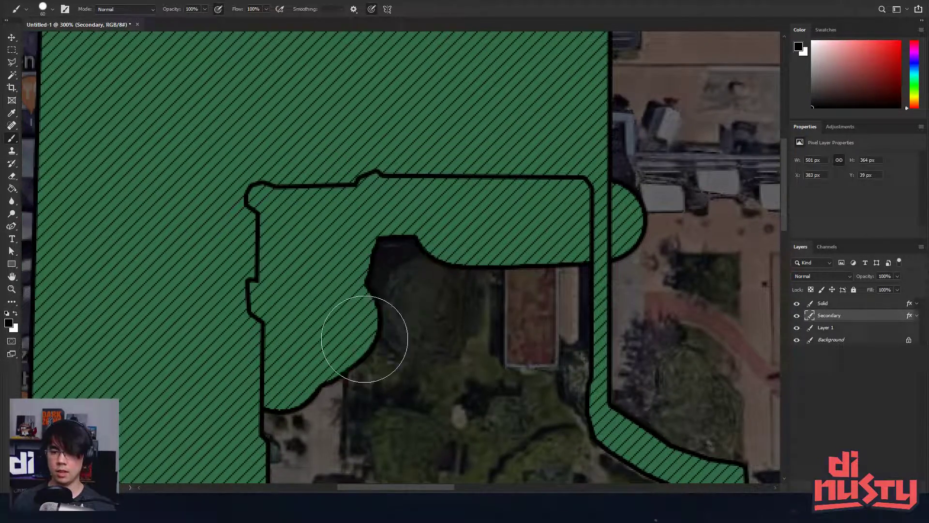
pyautogui.moveTo(365, 338); pyautogui.dragTo(455, 271)
# - Change the Secondary layer's Color Overlay to teal blue 32686e and apply the layer style
pyautogui.doubleClick(864, 315)
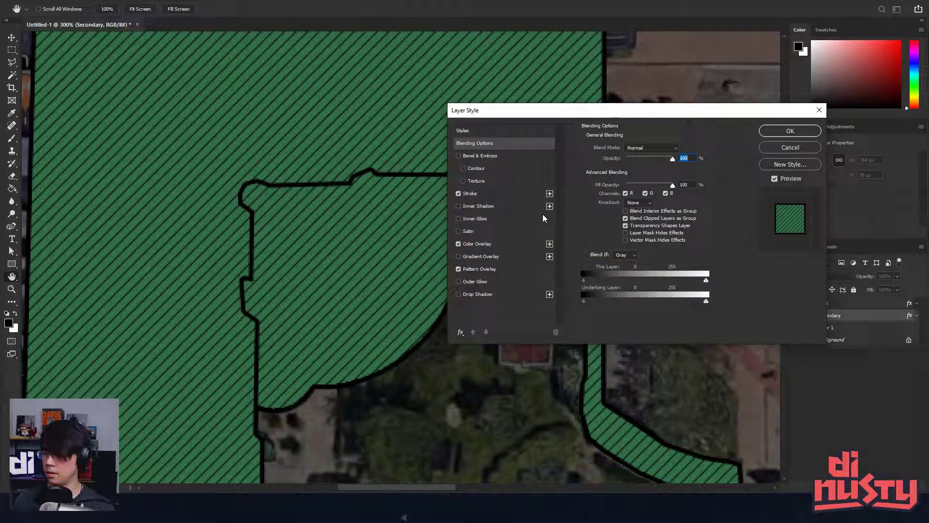
pyautogui.click(489, 244)
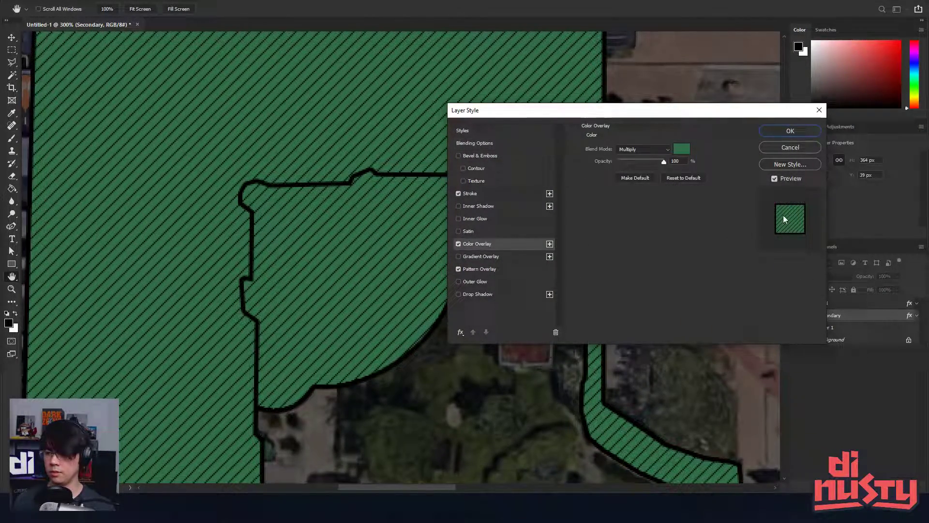
pyautogui.click(682, 150)
pyautogui.moveTo(649, 278); pyautogui.dragTo(650, 263)
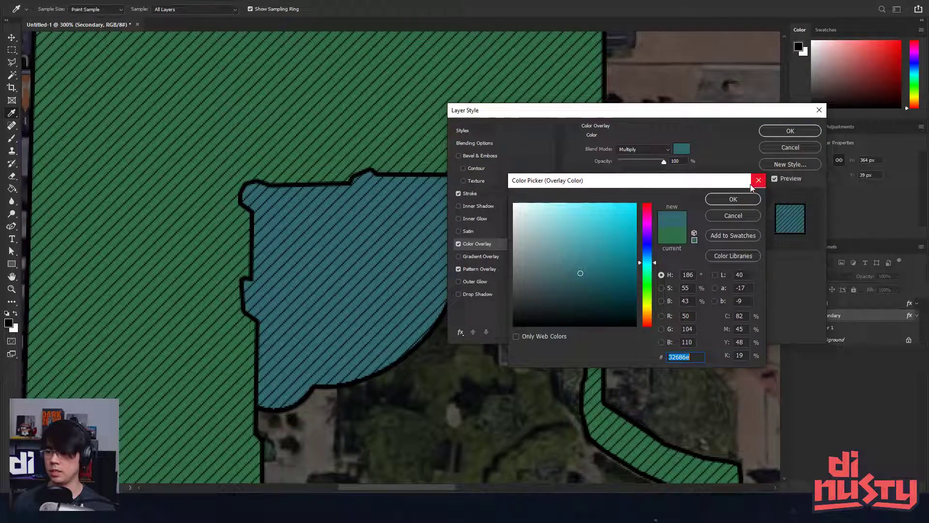
pyautogui.click(742, 198)
pyautogui.click(781, 135)
# - Erase the painted courtyard strokes from the Secondary layer with the Eraser enlarged to 216 px
pyautogui.moveTo(551, 180)
pyautogui.mouseDown()
pyautogui.moveTo(539, 139)
pyautogui.moveTo(524, 155)
pyautogui.mouseUp()
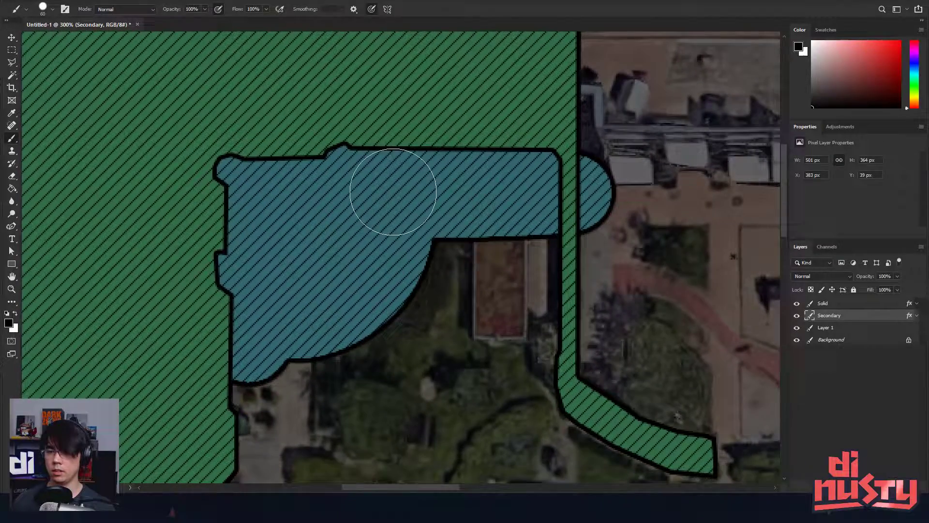
pyautogui.press('e')
pyautogui.keyDown('alt'); pyautogui.rightClick(260, 198); pyautogui.keyUp('alt')
pyautogui.moveTo(442, 150)
pyautogui.mouseDown()
pyautogui.moveTo(492, 131)
pyautogui.moveTo(469, 232)
pyautogui.mouseUp()
pyautogui.moveTo(394, 307); pyautogui.dragTo(379, 278)
pyautogui.press('b')
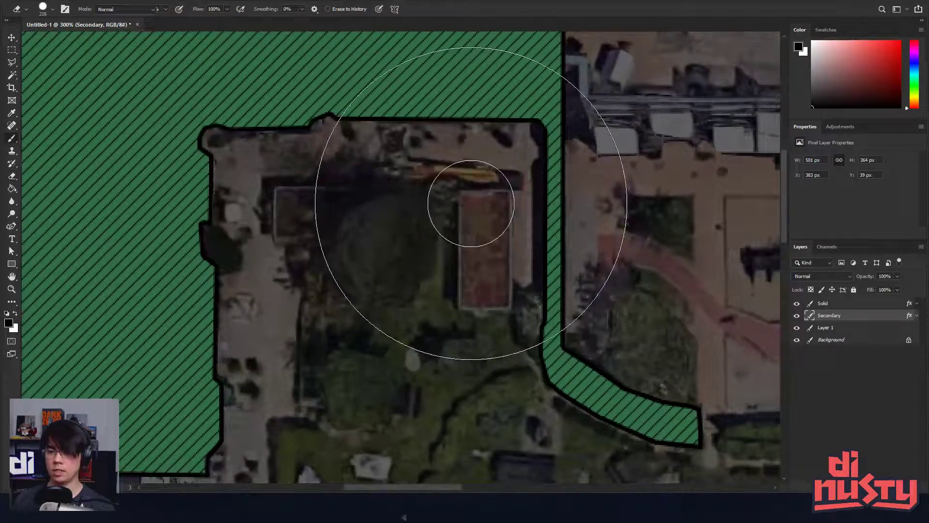
# - Marquee-select the red-roofed shed, fill it with the Brush on the Secondary layer and deselect
pyautogui.press('m')
pyautogui.moveTo(459, 190)
pyautogui.mouseDown()
pyautogui.moveTo(557, 320)
pyautogui.moveTo(512, 310)
pyautogui.mouseUp()
pyautogui.press('b')
pyautogui.moveTo(481, 231); pyautogui.dragTo(481, 272)
pyautogui.moveTo(607, 280); pyautogui.dragTo(585, 212)
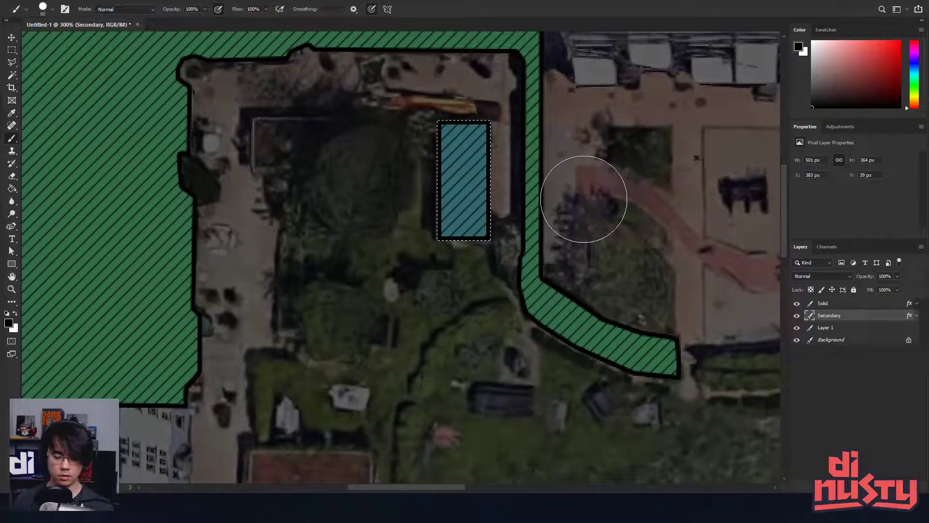
pyautogui.hotkey('ctrl', 'd')
# - Select an area about 54 by 121 px around the Secondary shed rectangle and start Free Transform on it
pyautogui.press('m')
pyautogui.moveTo(614, 173)
pyautogui.mouseDown()
pyautogui.moveTo(645, 214)
pyautogui.moveTo(627, 175)
pyautogui.mouseUp()
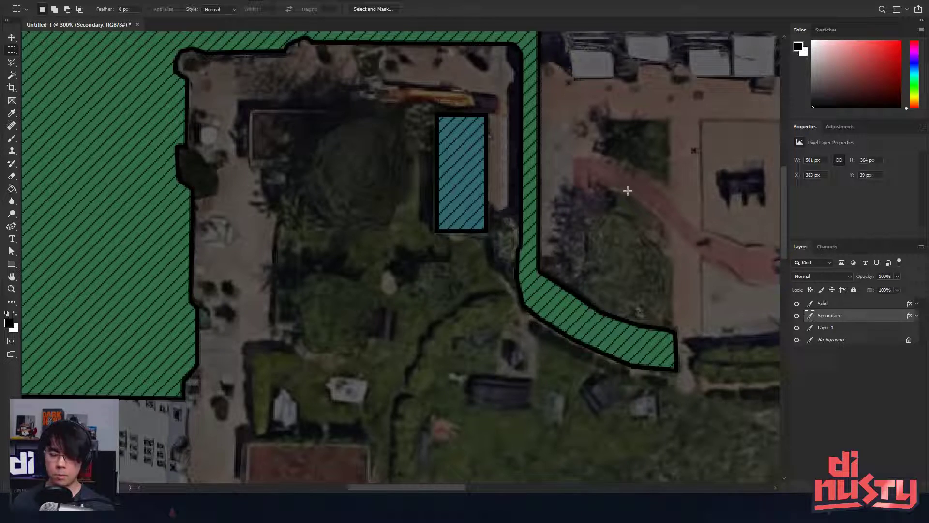
pyautogui.scroll(2, 458, 141)
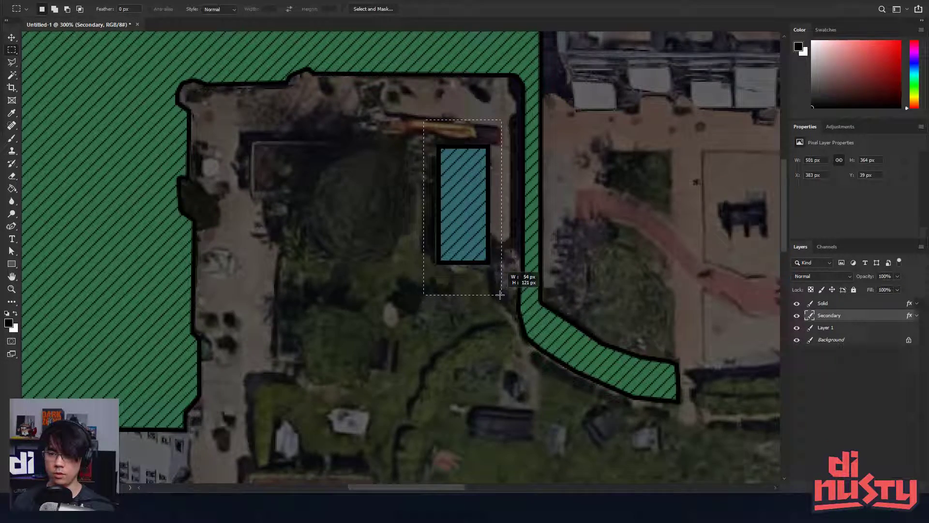
pyautogui.scroll(1, 614, 292)
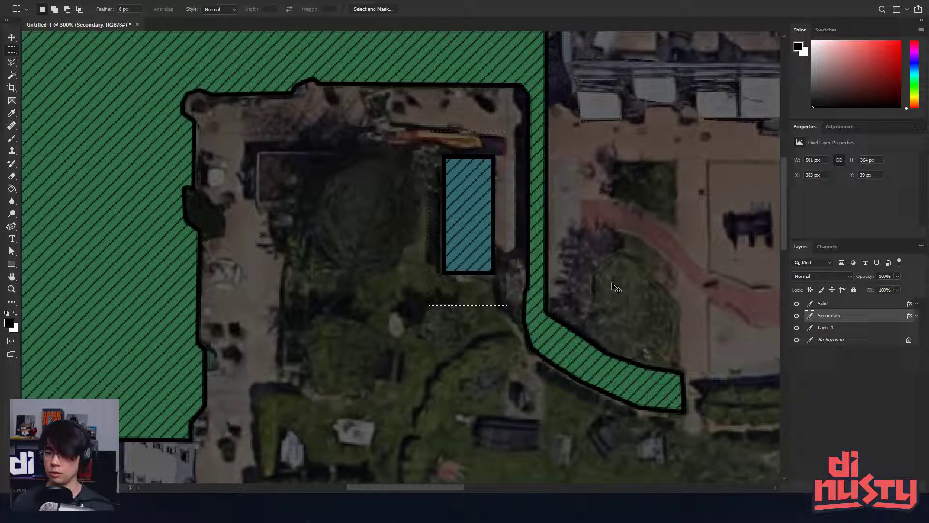
pyautogui.hotkey('ctrl', 't')
# - Try stretching the shed rectangle outward from its left edge twice, undoing each attempt
pyautogui.moveTo(430, 218); pyautogui.dragTo(407, 218)
pyautogui.hotkey('ctrl', 'z')
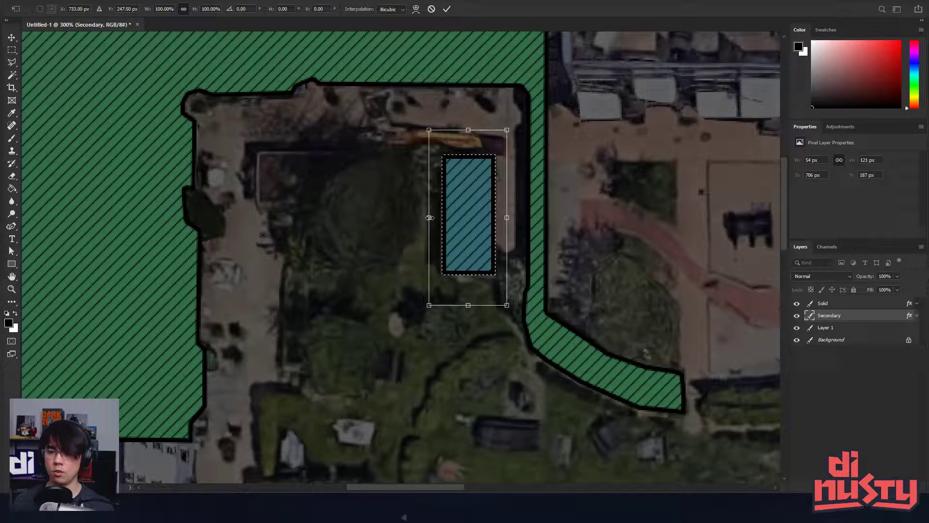
pyautogui.moveTo(429, 218); pyautogui.dragTo(415, 218)
pyautogui.hotkey('ctrl', 'z')
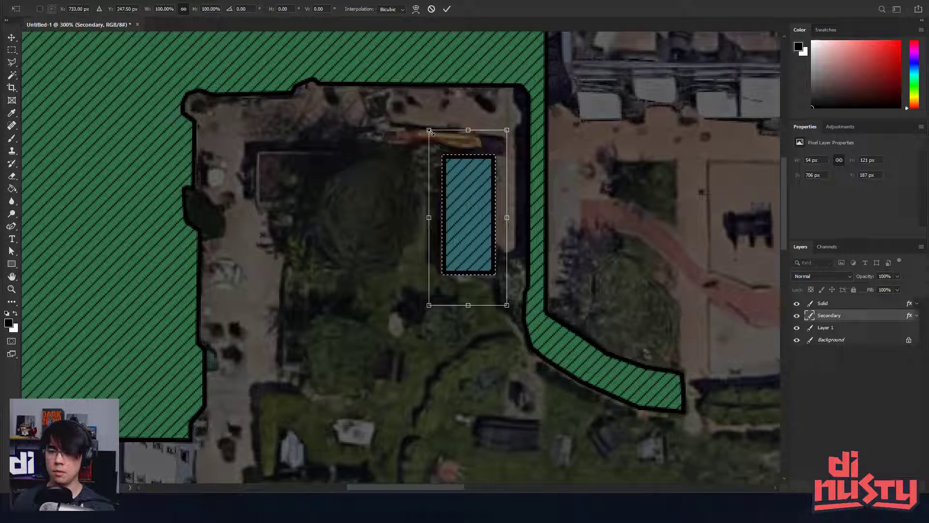
# - Free Transform the Secondary shed rectangle, stretching it wide across the courtyard and reshaping it to about 46 by 82 px over the shed
pyautogui.moveTo(430, 132); pyautogui.dragTo(210, 190)
pyautogui.press('Return')
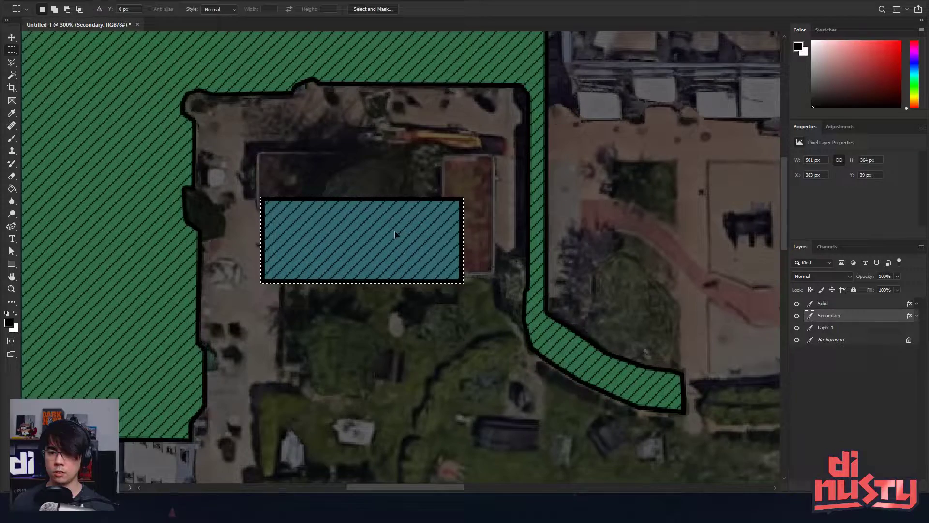
pyautogui.hotkey('ctrl', 't')
pyautogui.moveTo(261, 197); pyautogui.dragTo(391, 159)
pyautogui.moveTo(434, 199); pyautogui.dragTo(467, 191)
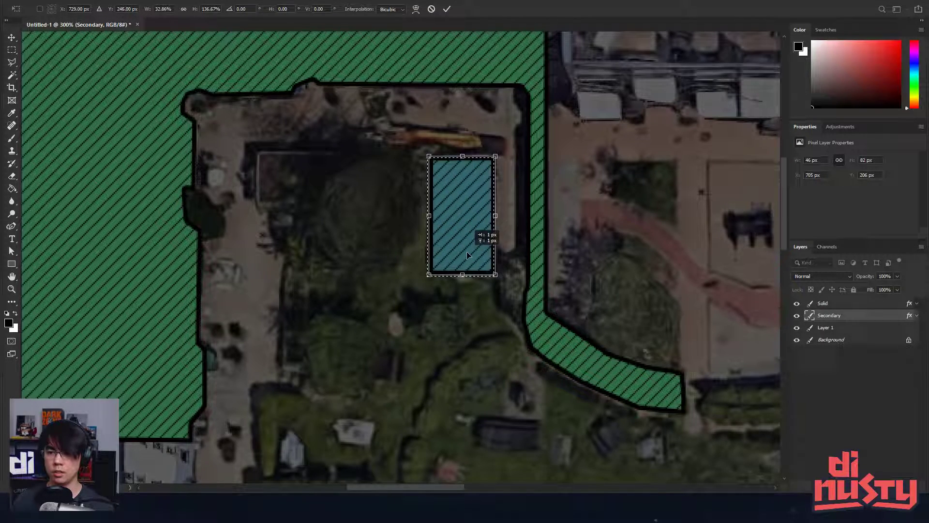
pyautogui.moveTo(464, 264); pyautogui.dragTo(469, 254)
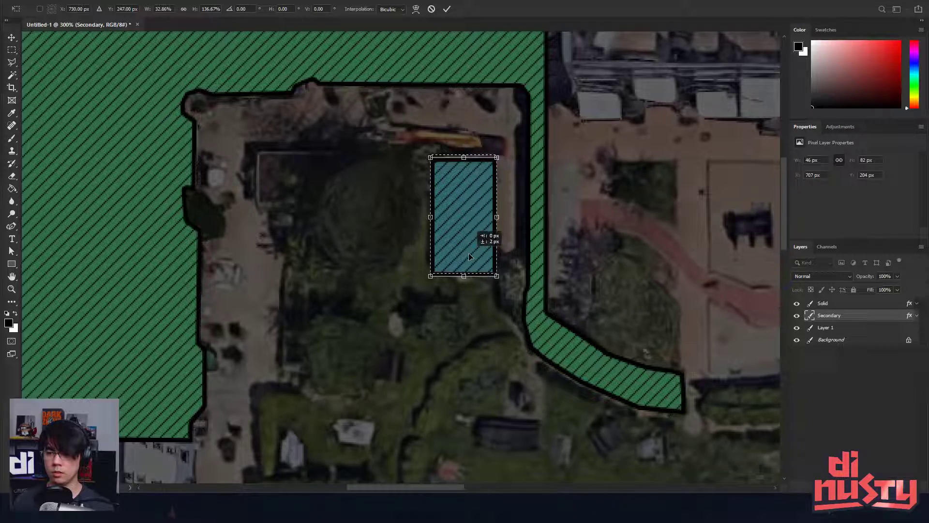
pyautogui.press('Return')
# - Marquee-select the lower part of the shed rectangle and try moving it downward twice, undoing each move
pyautogui.moveTo(610, 247); pyautogui.dragTo(649, 257)
pyautogui.hotkey('ctrl', 'd')
pyautogui.moveTo(442, 125)
pyautogui.mouseDown()
pyautogui.moveTo(544, 298)
pyautogui.moveTo(546, 286)
pyautogui.mouseUp()
pyautogui.hotkey('ctrl', 'd')
pyautogui.moveTo(452, 216)
pyautogui.mouseDown()
pyautogui.moveTo(496, 240)
pyautogui.moveTo(543, 293)
pyautogui.moveTo(542, 277)
pyautogui.mouseUp()
pyautogui.hotkey('ctrl', 'd')
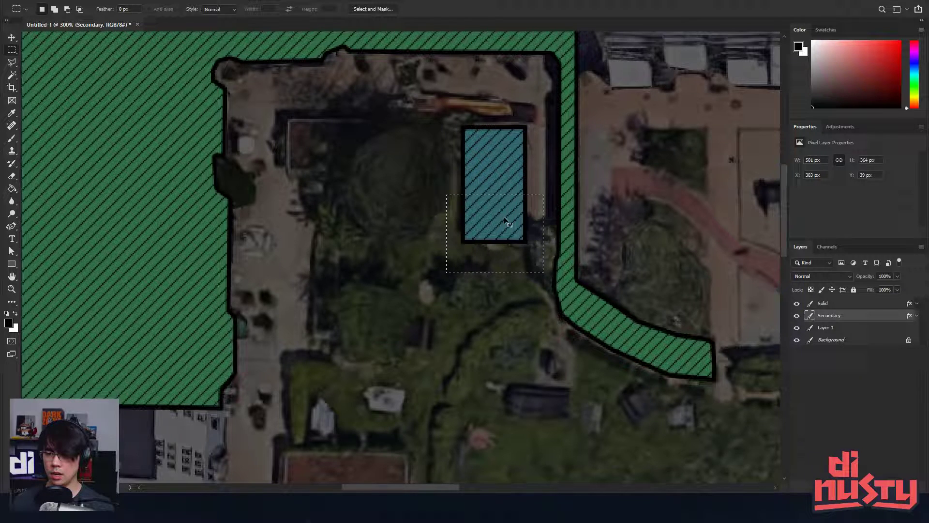
pyautogui.moveTo(504, 215); pyautogui.dragTo(507, 315)
pyautogui.hotkey('ctrl', 'z')
pyautogui.moveTo(504, 219); pyautogui.dragTo(504, 244)
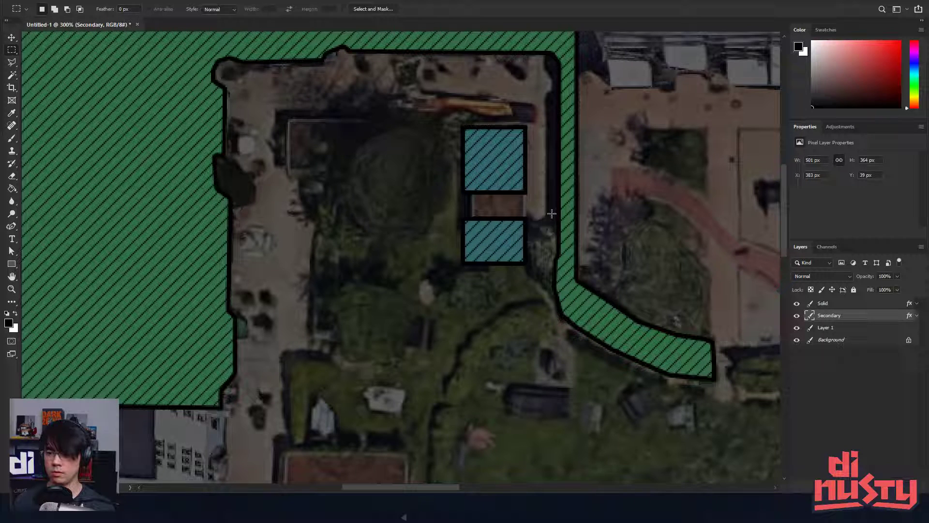
pyautogui.hotkey('ctrl', 'z')
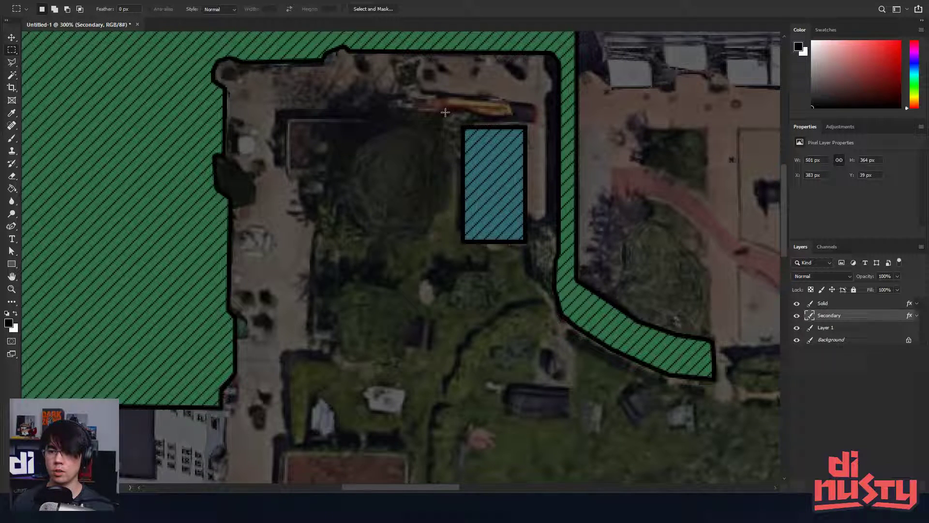
# - Marquee-select the shed rectangle, move it to the courtyard's upper-left corner, and try distorting its lower-right corner outward, undoing the distortion
pyautogui.moveTo(442, 111); pyautogui.dragTo(528, 258)
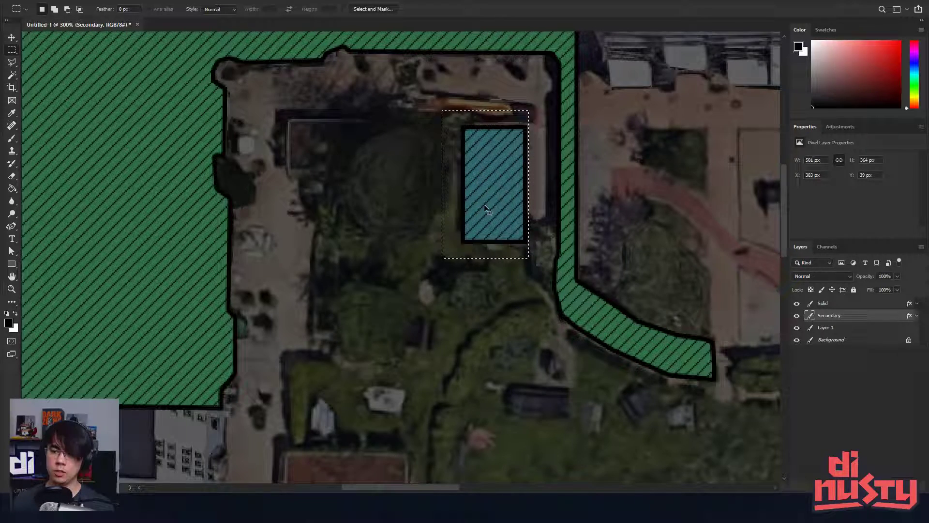
pyautogui.moveTo(484, 207); pyautogui.dragTo(310, 198)
pyautogui.hotkey('ctrl', 't')
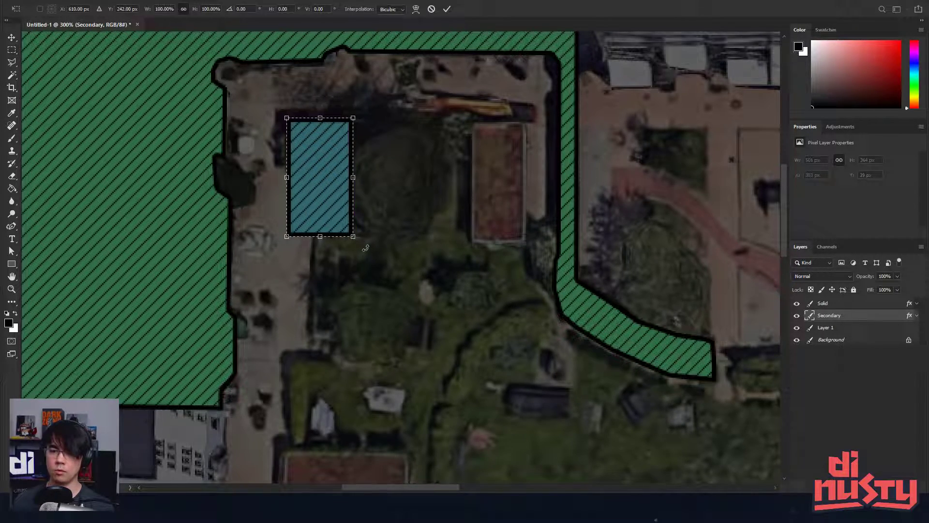
pyautogui.moveTo(355, 238); pyautogui.dragTo(510, 151)
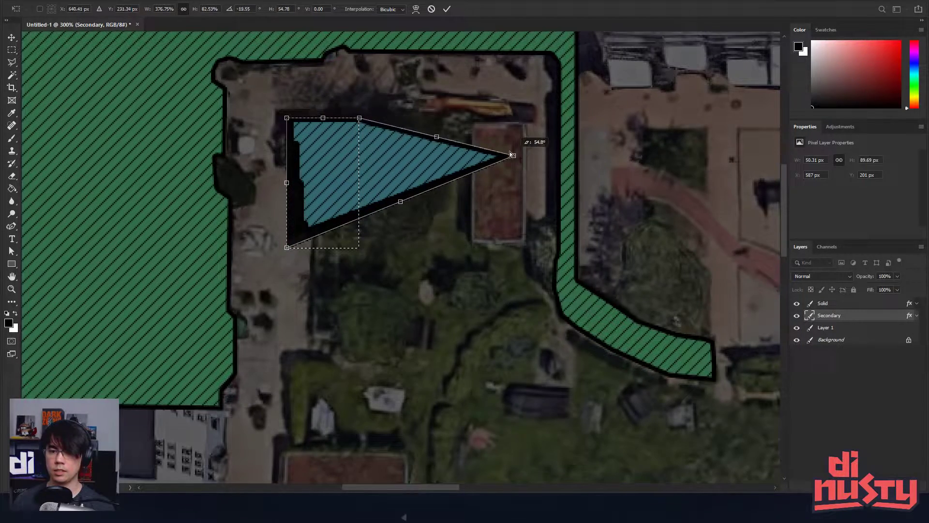
pyautogui.press('Return')
pyautogui.press('m')
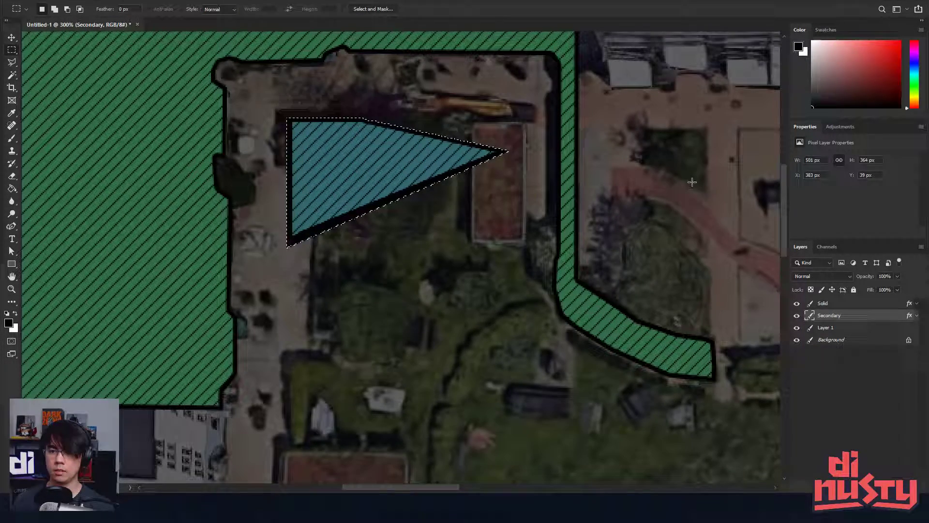
pyautogui.hotkey('ctrl', 'z')
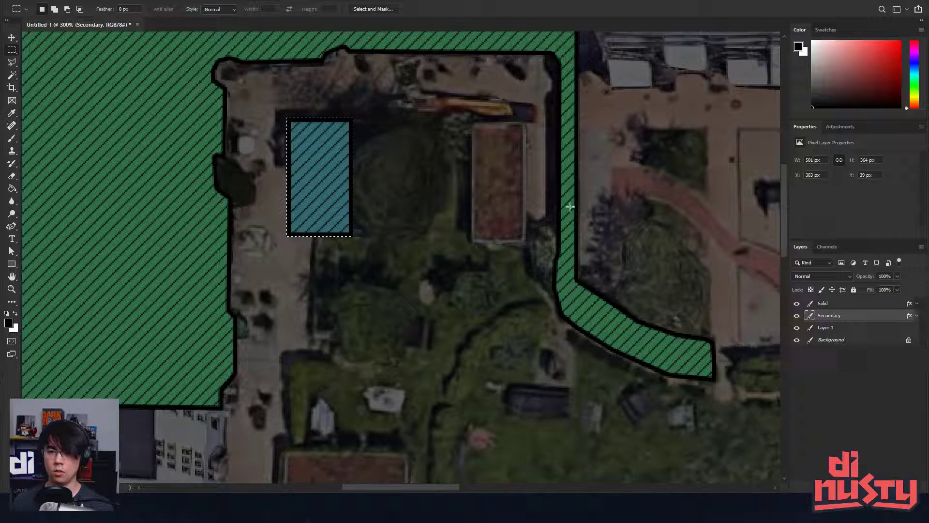
# - Distort both right corners of the moved rectangle outward, cut a rectangular notch into its right side and deselect
pyautogui.hotkey('ctrl', 't')
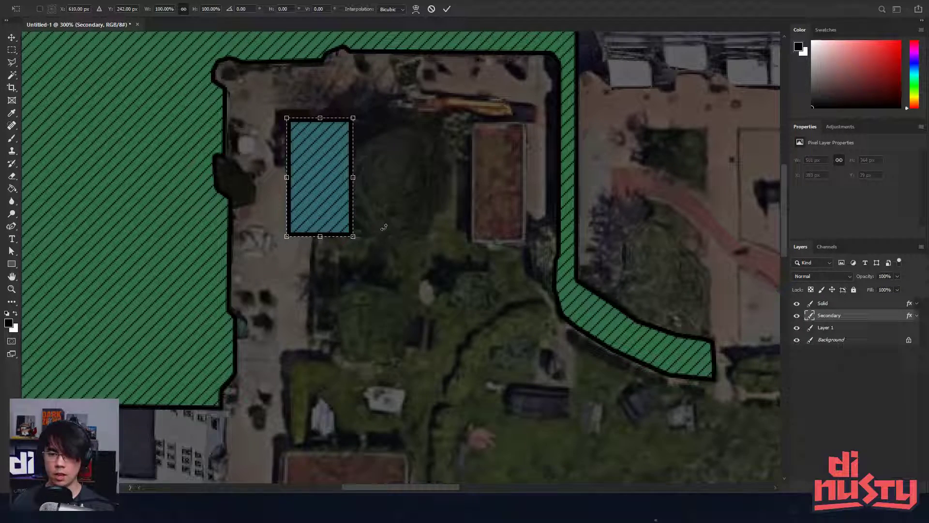
pyautogui.moveTo(348, 125); pyautogui.dragTo(446, 142)
pyautogui.moveTo(355, 238); pyautogui.dragTo(411, 228)
pyautogui.press('Return')
pyautogui.moveTo(486, 162); pyautogui.dragTo(337, 194)
pyautogui.press('Delete')
pyautogui.hotkey('ctrl', 'd')
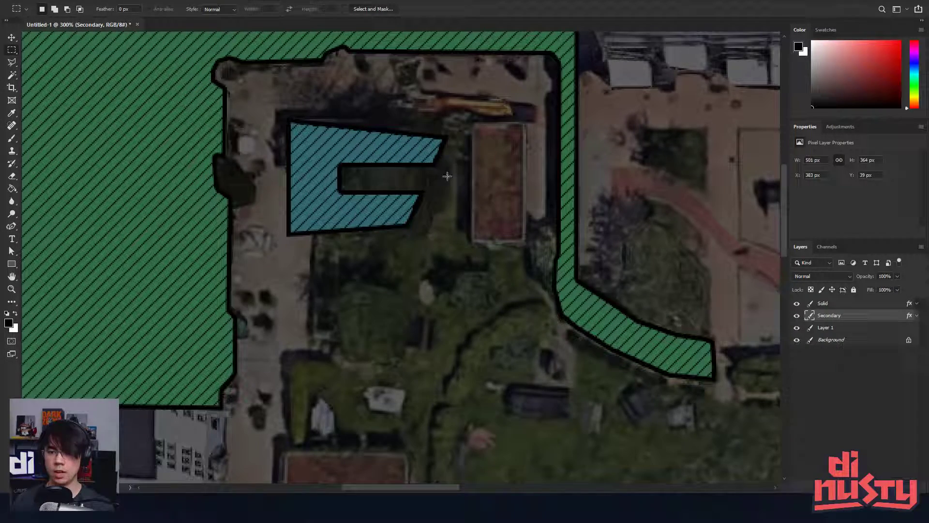
# - Try erasing the right end and the edges of the notched shape with a 25 px Eraser, undoing every stroke
pyautogui.press('e')
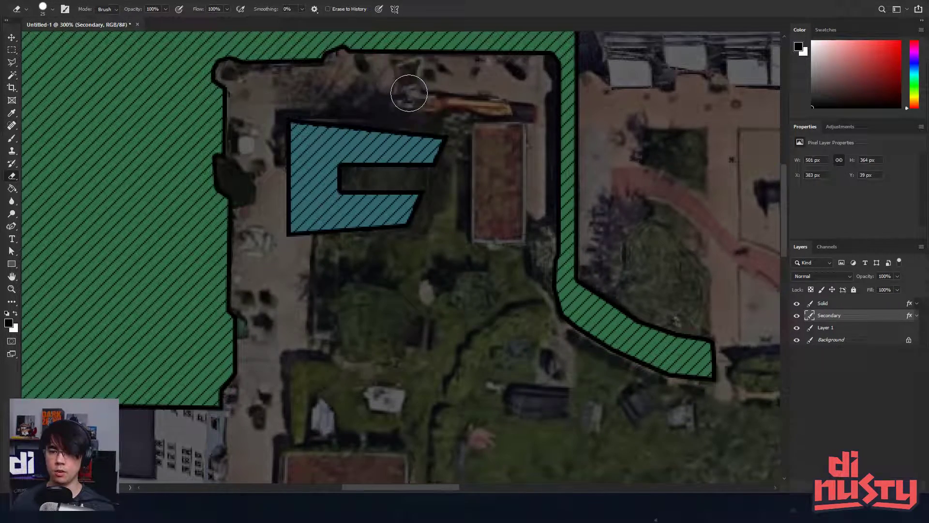
pyautogui.keyDown('shift'); pyautogui.click(400, 279); pyautogui.keyUp('shift')
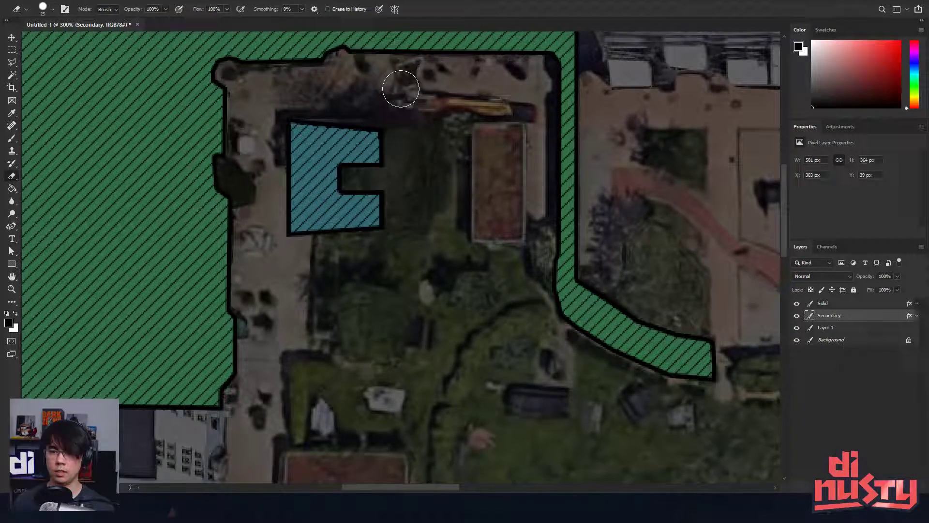
pyautogui.hotkey('ctrl', 'z')
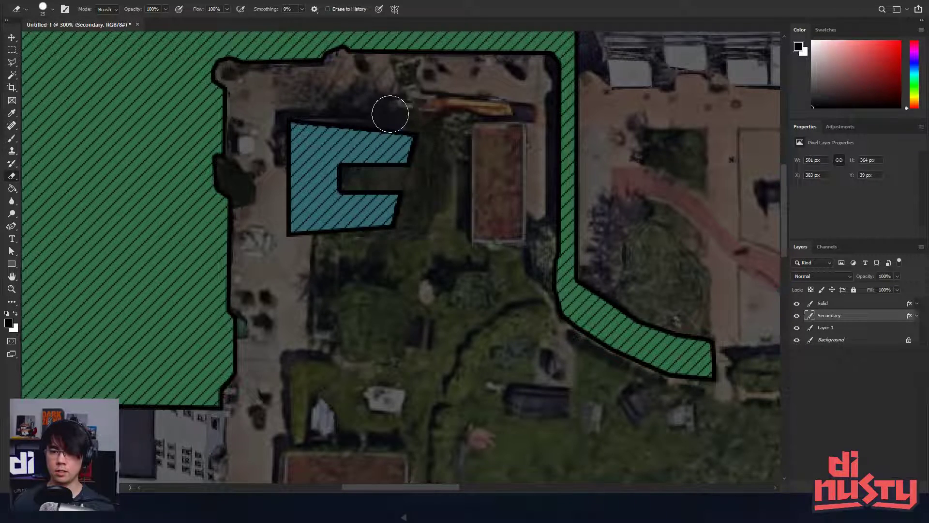
pyautogui.moveTo(390, 117)
pyautogui.mouseDown()
pyautogui.moveTo(359, 134)
pyautogui.moveTo(338, 132)
pyautogui.moveTo(364, 121)
pyautogui.moveTo(345, 126)
pyautogui.mouseUp()
pyautogui.hotkey('ctrl', 'z')
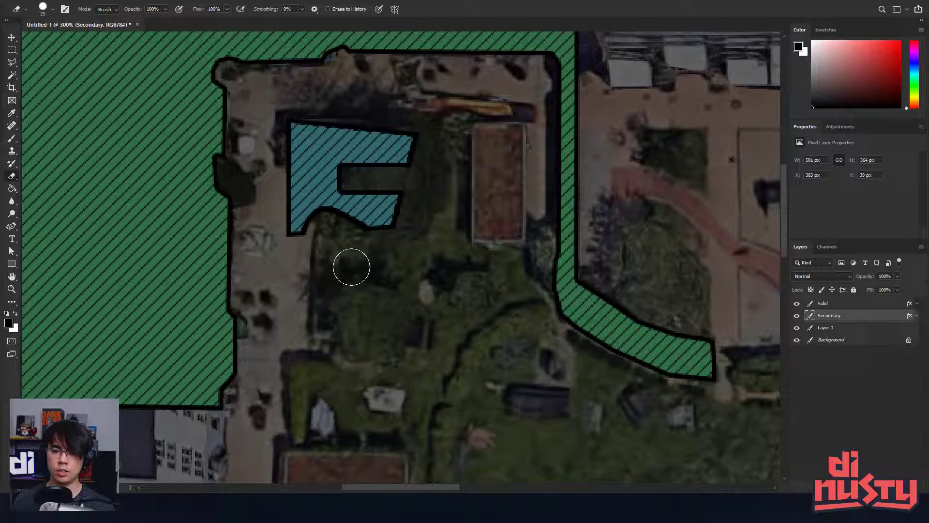
pyautogui.hotkey('ctrl', 'z')
# - Polygonal-lasso the right end of the notched shape and delete it, and reuse the selection to delete the rest of the shape
pyautogui.click(13, 63)
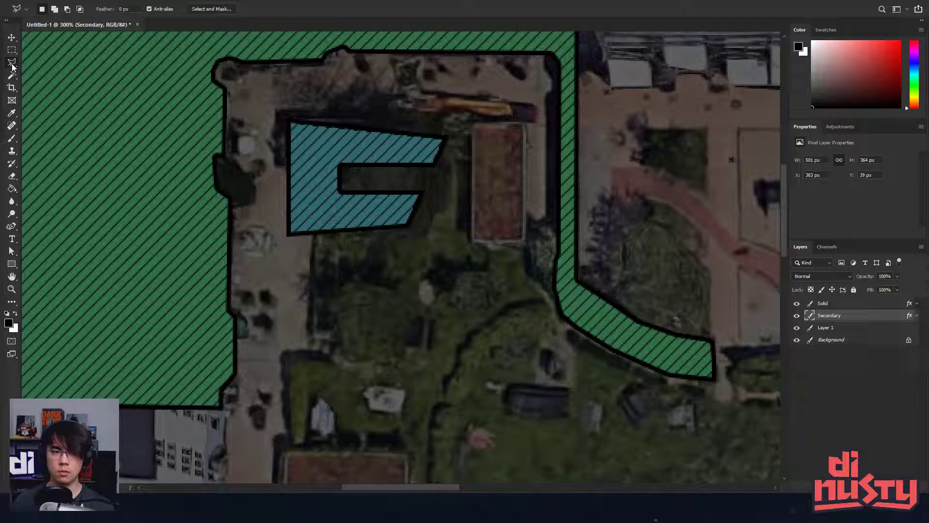
pyautogui.click(378, 274)
pyautogui.click(456, 281)
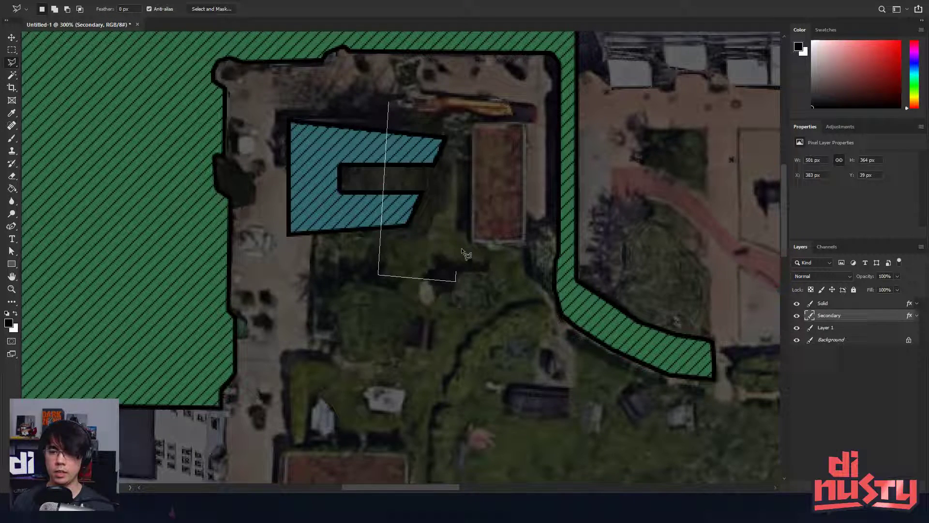
pyautogui.click(485, 180)
pyautogui.doubleClick(479, 95)
pyautogui.press('Delete')
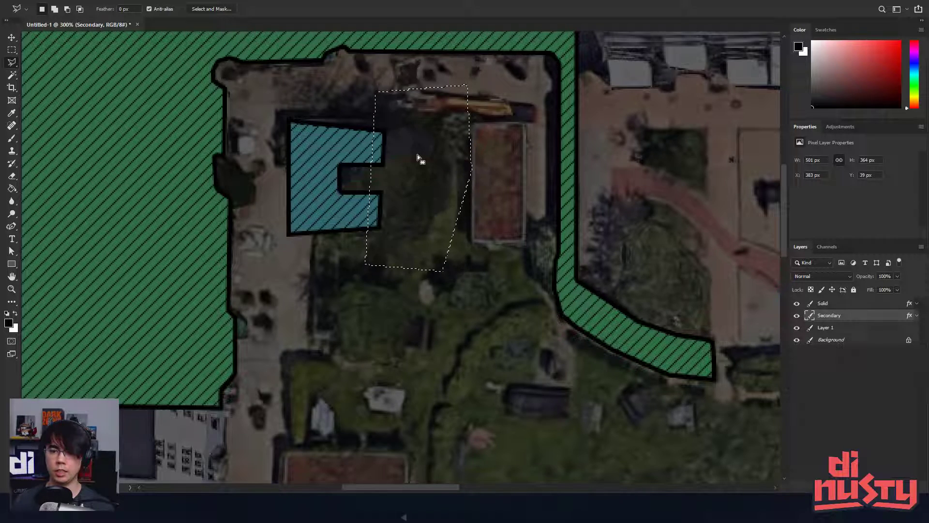
pyautogui.moveTo(418, 155)
pyautogui.mouseDown()
pyautogui.moveTo(370, 180)
pyautogui.moveTo(314, 178)
pyautogui.mouseUp()
pyautogui.press('Delete')
pyautogui.press('Delete')
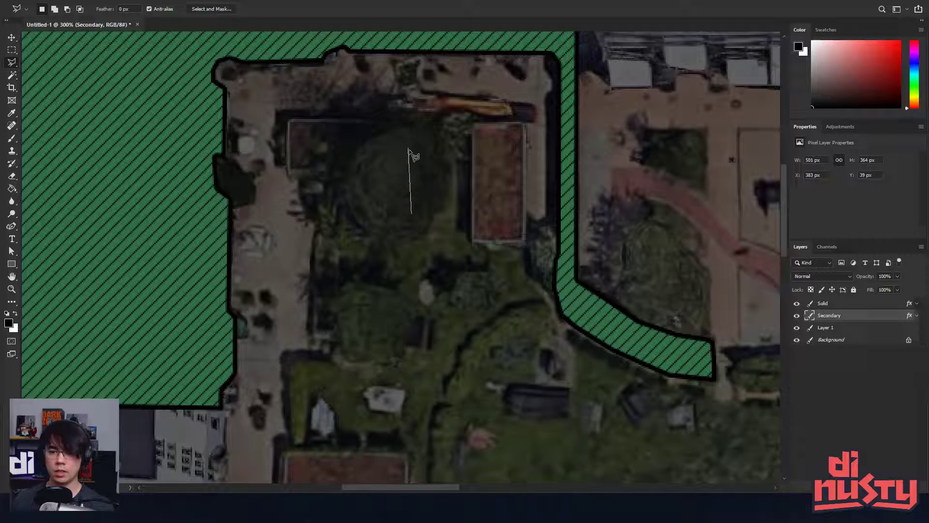
pyautogui.press('Escape')
# - Refill the red-roofed shed on the Secondary layer by painting a marquee selection with a 60 px Brush, and deselect
pyautogui.press('m')
pyautogui.moveTo(506, 135)
pyautogui.mouseDown()
pyautogui.moveTo(467, 143)
pyautogui.moveTo(484, 250)
pyautogui.moveTo(453, 187)
pyautogui.mouseUp()
pyautogui.press('b')
pyautogui.moveTo(536, 165); pyautogui.dragTo(604, 165)
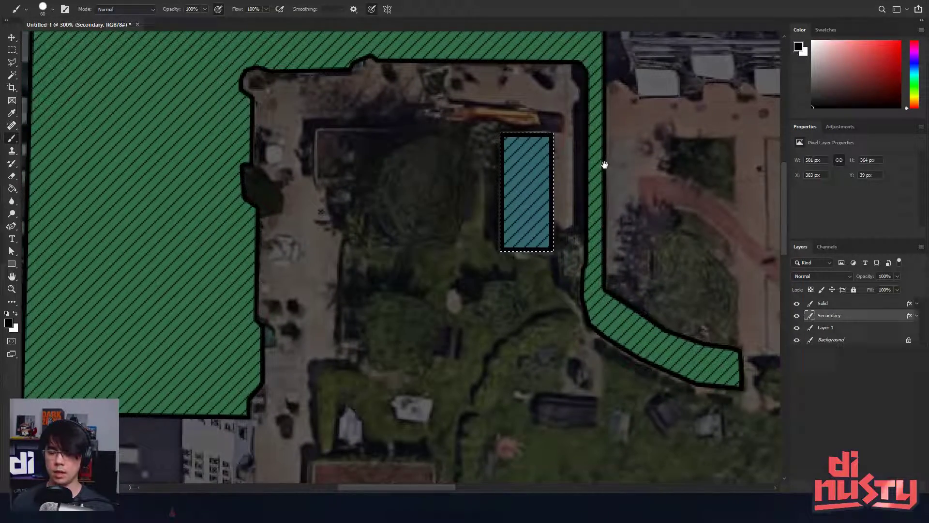
pyautogui.press('m')
pyautogui.hotkey('ctrl', 'd')
# - Marquee-select and copy the shed rectangle, try pasting it as a new layer and moving it aside, and undo the paste
pyautogui.moveTo(569, 276); pyautogui.dragTo(569, 280)
pyautogui.hotkey('ctrl', 'c')
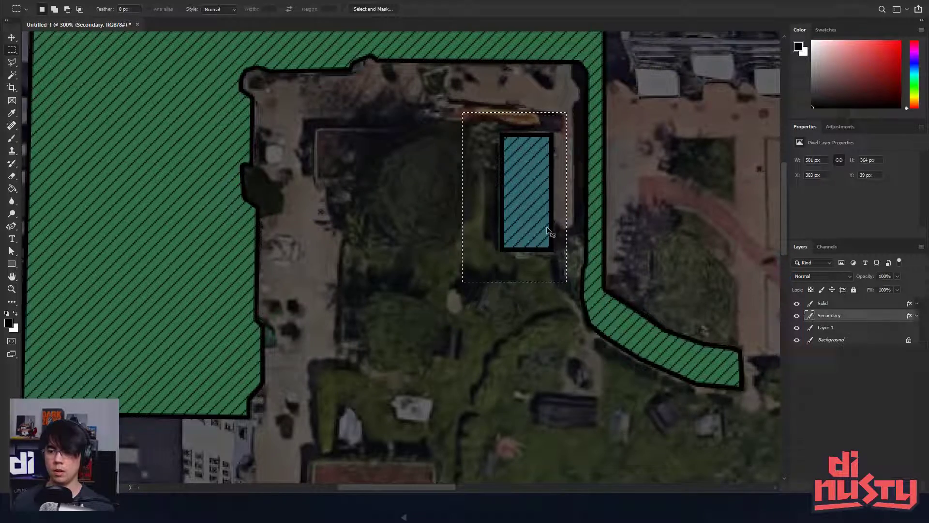
pyautogui.hotkey('ctrl', 'v')
pyautogui.keyDown('ctrl'); pyautogui.moveTo(519, 226); pyautogui.dragTo(395, 244); pyautogui.keyUp('ctrl')
pyautogui.hotkey('ctrl', 'z')
pyautogui.hotkey('ctrl', 'z')
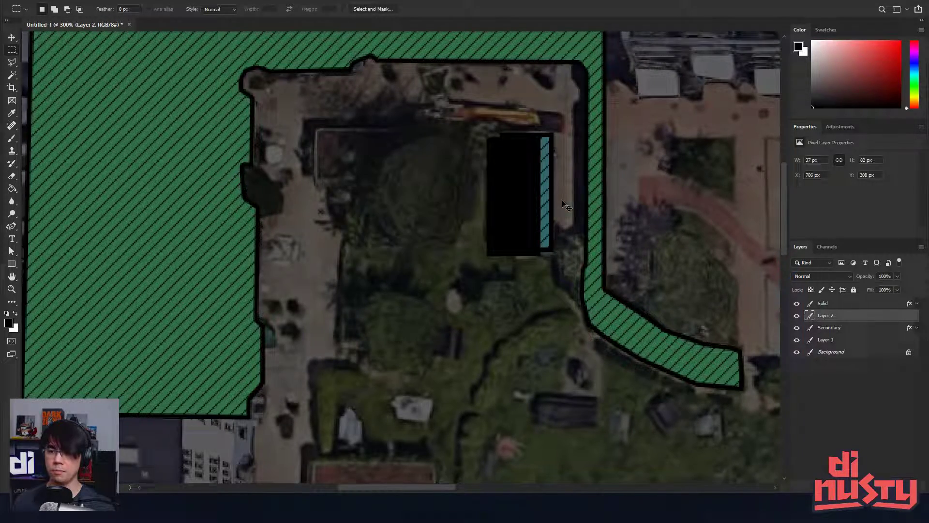
# - Paste the copied rectangle as a new layer, move it into the courtyard to X 638, Y 228 px, and merge it into the Secondary layer
pyautogui.moveTo(692, 302); pyautogui.dragTo(683, 284)
pyautogui.hotkey('ctrl', 'v')
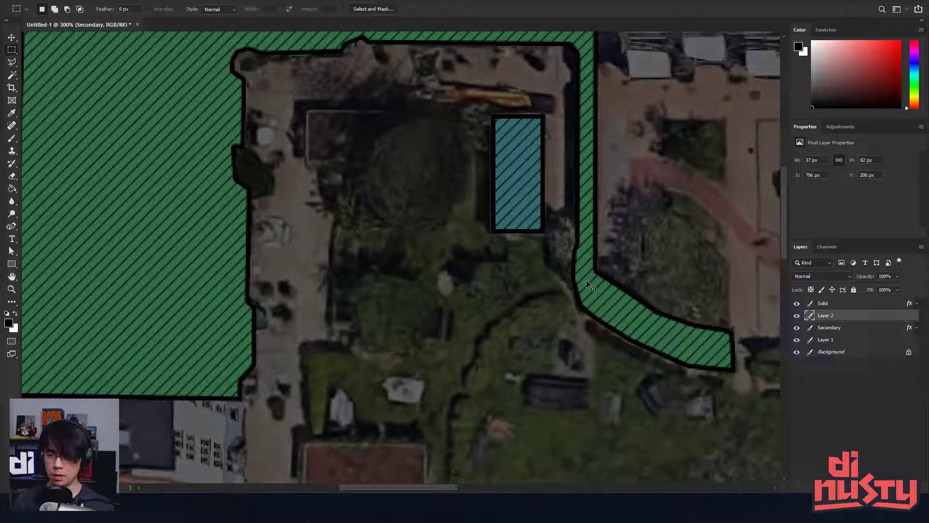
pyautogui.keyDown('ctrl'); pyautogui.moveTo(543, 190); pyautogui.dragTo(490, 242); pyautogui.keyUp('ctrl')
pyautogui.hotkey('ctrl', 'z')
pyautogui.keyDown('ctrl'); pyautogui.moveTo(500, 193); pyautogui.dragTo(448, 295); pyautogui.keyUp('ctrl')
pyautogui.keyDown('ctrl'); pyautogui.moveTo(418, 320); pyautogui.dragTo(392, 235); pyautogui.keyUp('ctrl')
pyautogui.moveTo(427, 238); pyautogui.dragTo(428, 260)
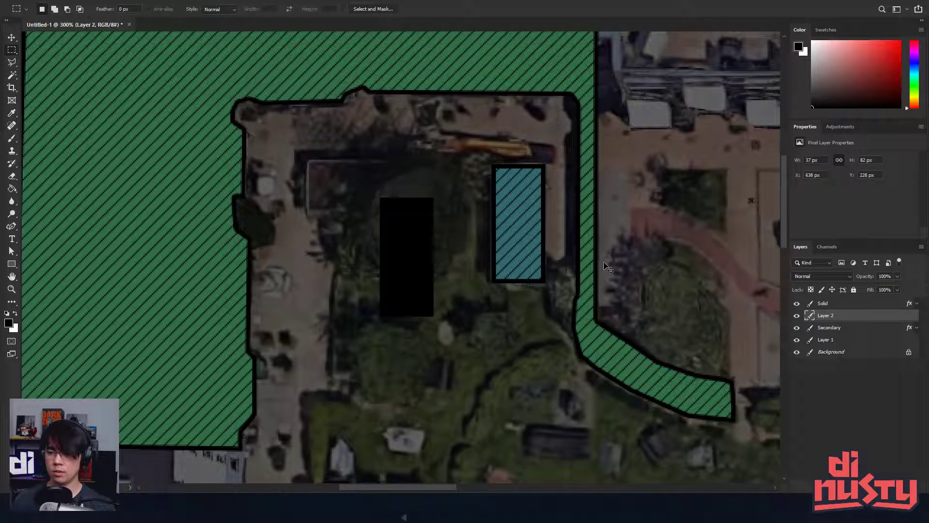
pyautogui.hotkey('ctrl', 'e')
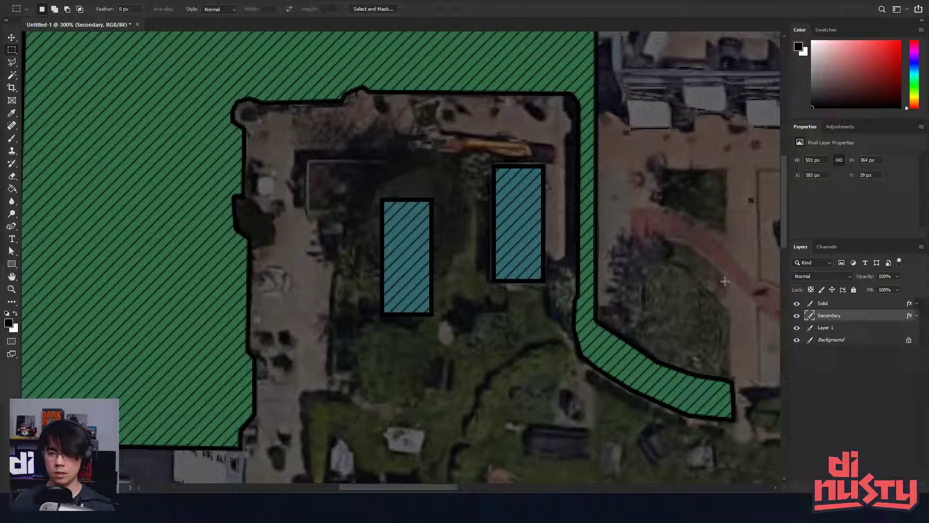
# - Expand the Secondary layer's effects, hide them to view the plain black fills, and show the effects again
pyautogui.moveTo(476, 264); pyautogui.dragTo(486, 263)
pyautogui.moveTo(349, 176); pyautogui.dragTo(468, 367)
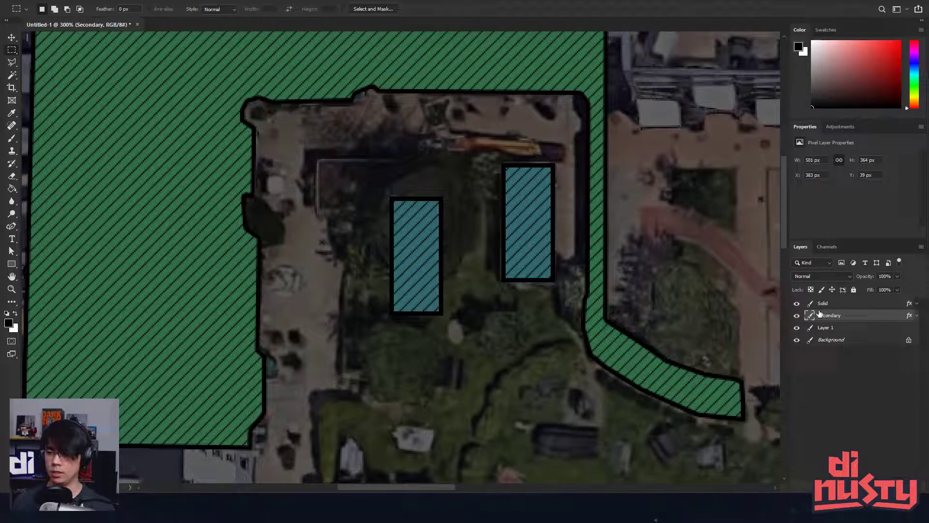
pyautogui.click(918, 315)
pyautogui.click(818, 326)
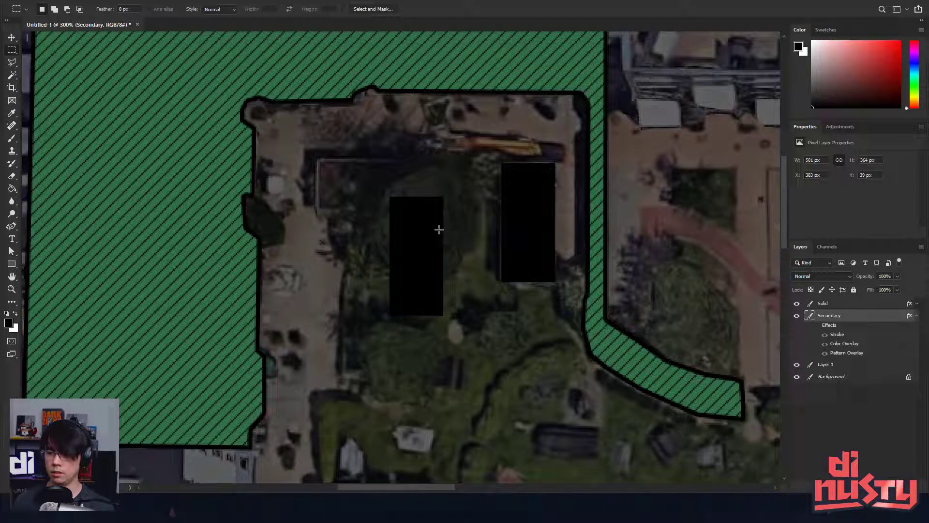
pyautogui.click(917, 315)
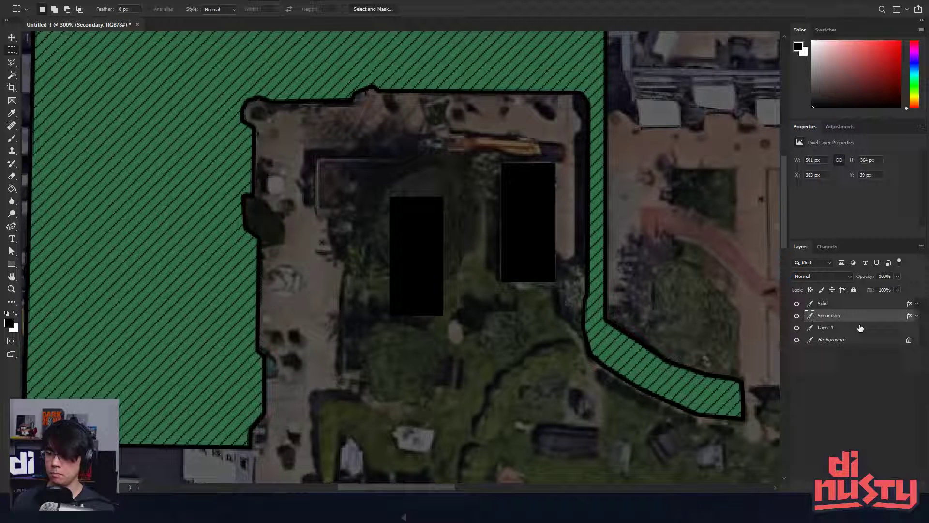
pyautogui.click(918, 316)
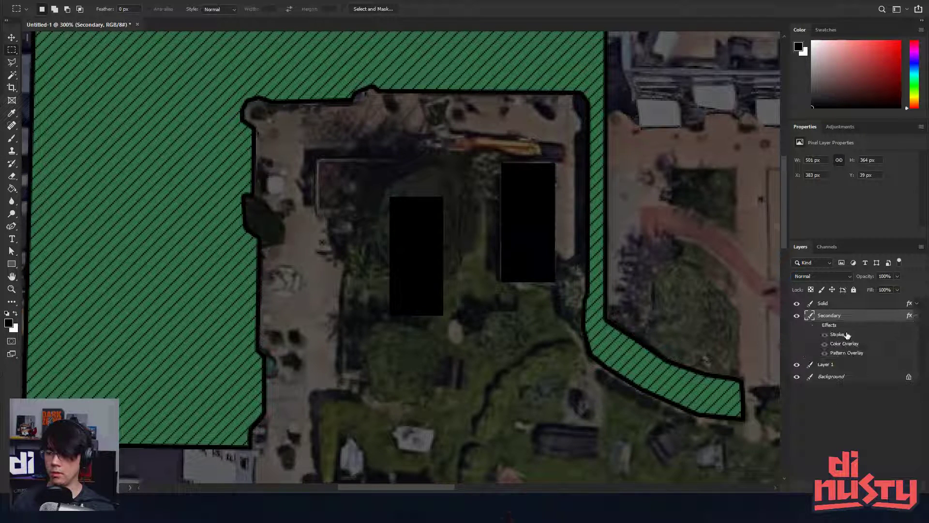
pyautogui.click(817, 325)
# - Move the courtyard rectangle copy down to the red-roofed building below, rotating it to lie horizontally over the roof
pyautogui.moveTo(379, 197)
pyautogui.mouseDown()
pyautogui.moveTo(473, 382)
pyautogui.moveTo(456, 218)
pyautogui.moveTo(457, 277)
pyautogui.moveTo(423, 389)
pyautogui.moveTo(468, 274)
pyautogui.mouseUp()
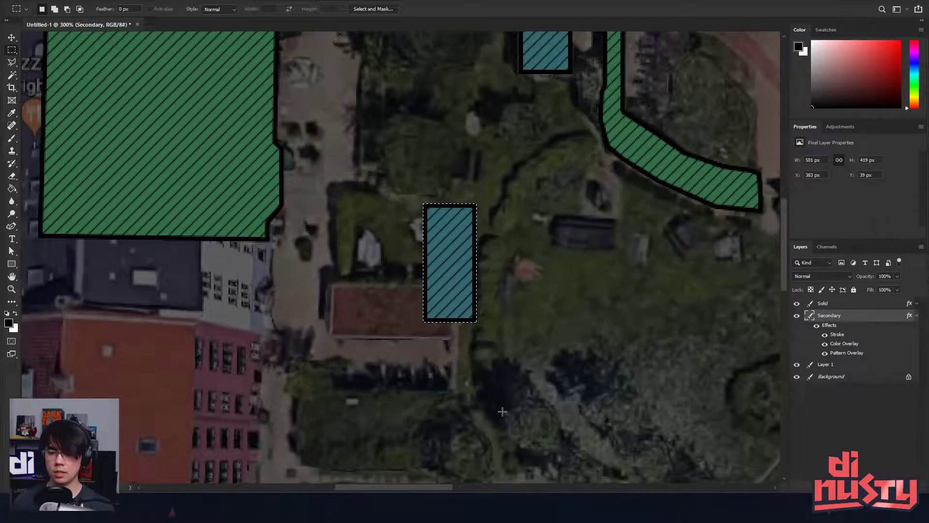
pyautogui.hotkey('ctrl', 't')
pyautogui.moveTo(520, 206); pyautogui.dragTo(507, 317)
pyautogui.press('Return')
pyautogui.moveTo(475, 267); pyautogui.dragTo(481, 306)
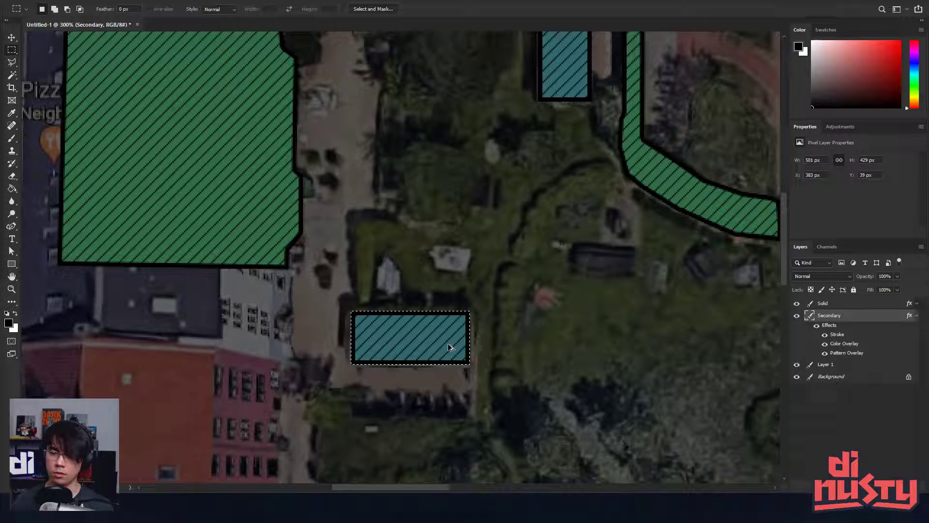
# - Duplicate the horizontal rectangle five times on the Secondary layer, spreading the copies around the garden
pyautogui.moveTo(448, 333); pyautogui.dragTo(620, 222)
pyautogui.moveTo(621, 226); pyautogui.dragTo(472, 451)
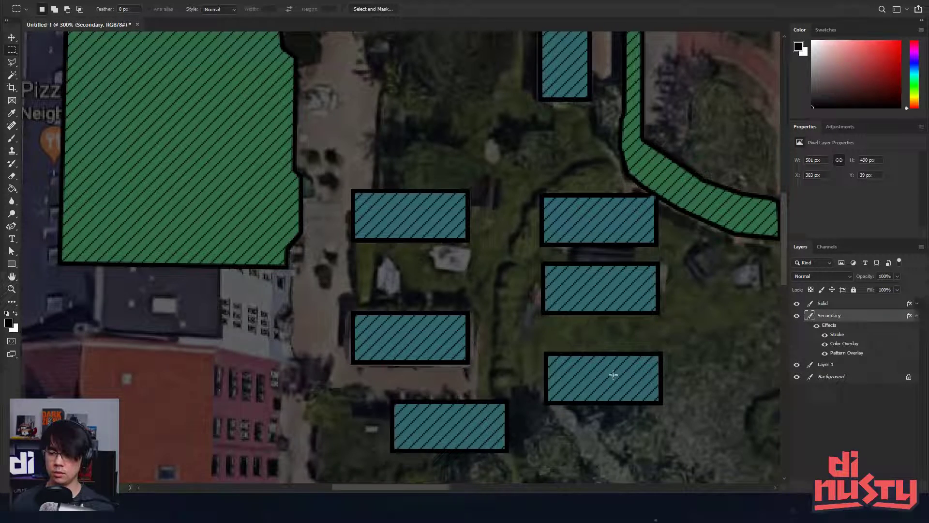
# - Marquee-select the lower-right rectangle copy, try moving it up beside the green path, and undo the move
pyautogui.moveTo(523, 321); pyautogui.dragTo(699, 431)
pyautogui.moveTo(634, 382)
pyautogui.mouseDown()
pyautogui.moveTo(707, 345)
pyautogui.moveTo(669, 167)
pyautogui.mouseUp()
pyautogui.hotkey('ctrl', 'z')
# - Delete the rectangle copies scattered around the garden from the Secondary layer, keeping only the one over the lower red roof
pyautogui.moveTo(511, 181); pyautogui.dragTo(647, 330)
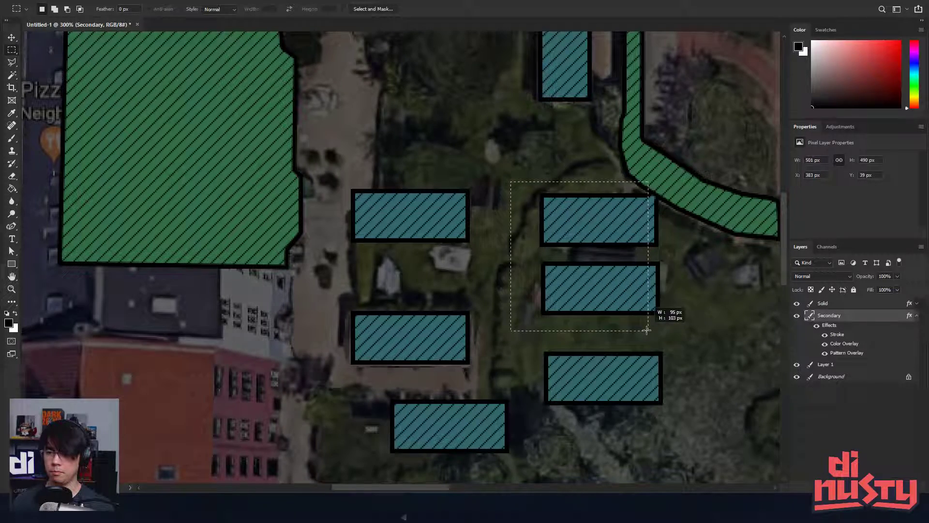
pyautogui.moveTo(333, 169); pyautogui.dragTo(528, 250)
pyautogui.press('Delete')
pyautogui.moveTo(503, 149); pyautogui.dragTo(728, 441)
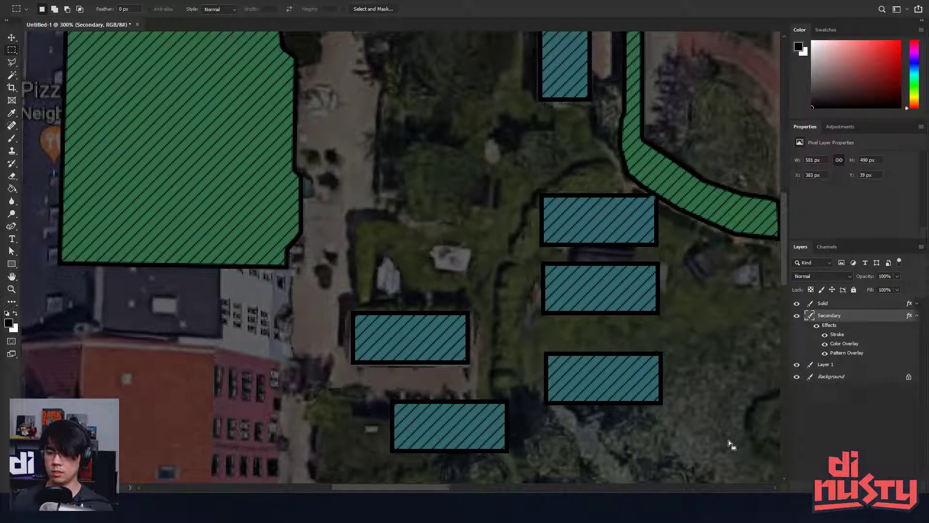
pyautogui.press('Delete')
pyautogui.moveTo(373, 388); pyautogui.dragTo(525, 465)
pyautogui.press('Delete')
# - Marquee-select the upper-left courtyard building, adding the small object on the walkway and the L-shaped hedge to the selection
pyautogui.moveTo(599, 132); pyautogui.dragTo(673, 293)
pyautogui.moveTo(552, 245); pyautogui.dragTo(558, 262)
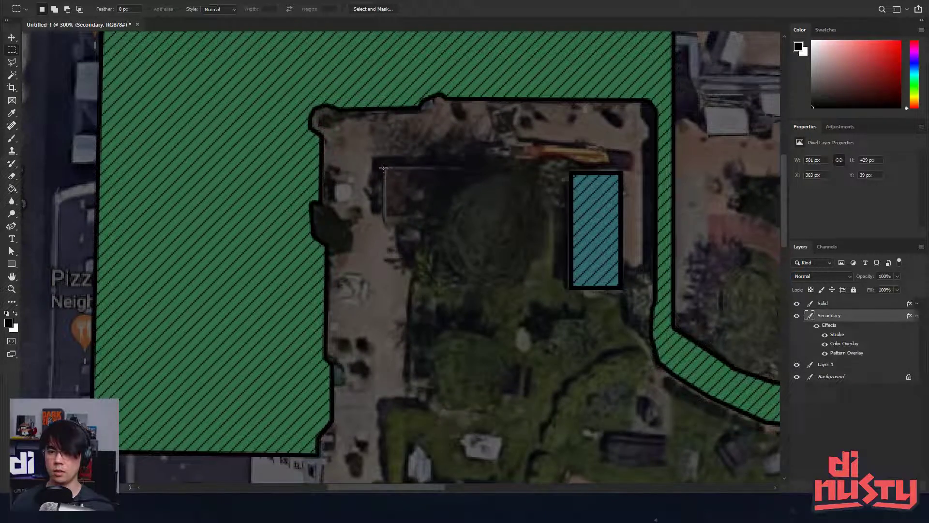
pyautogui.moveTo(383, 168)
pyautogui.mouseDown()
pyautogui.moveTo(526, 233)
pyautogui.moveTo(512, 230)
pyautogui.mouseUp()
pyautogui.moveTo(480, 257)
pyautogui.mouseDown()
pyautogui.moveTo(515, 216)
pyautogui.moveTo(492, 185)
pyautogui.mouseUp()
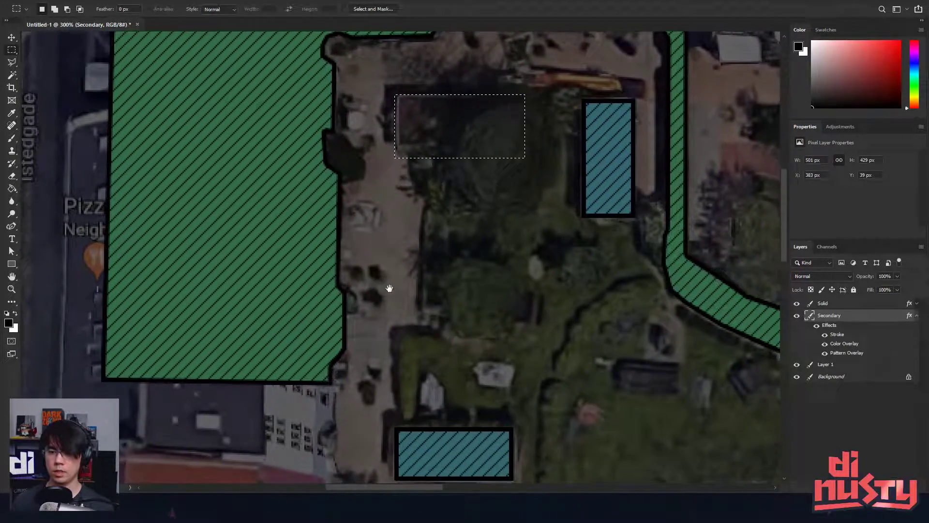
pyautogui.scroll(-5, 390, 289)
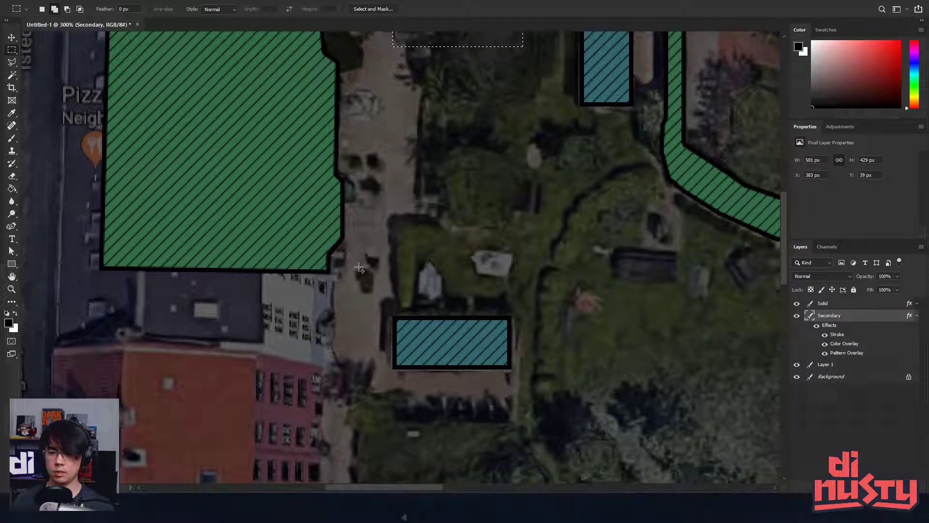
pyautogui.moveTo(358, 265); pyautogui.dragTo(371, 293)
pyautogui.moveTo(397, 226); pyautogui.dragTo(416, 307)
pyautogui.moveTo(397, 226); pyautogui.dragTo(447, 243)
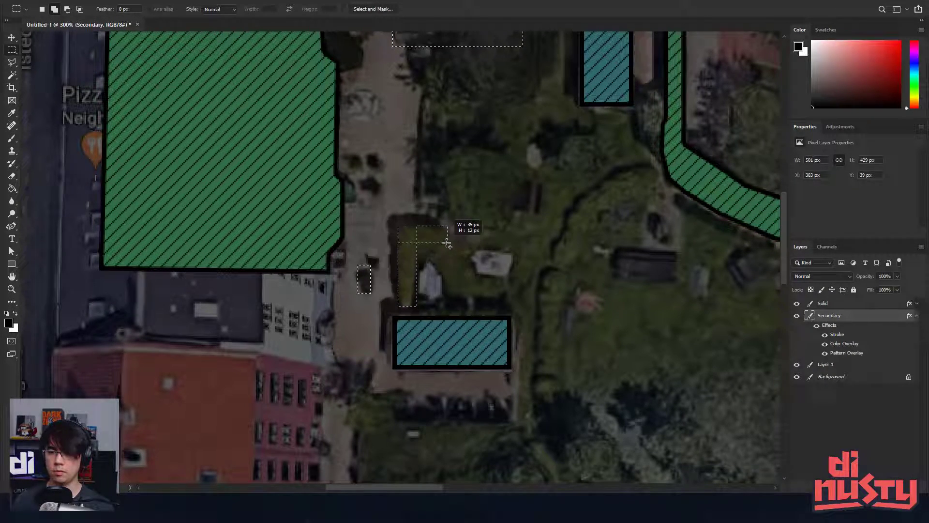
pyautogui.moveTo(517, 277); pyautogui.dragTo(525, 286)
# - Paint the selected building, walkway object and L-shaped hedge on the Secondary layer with an enlarged brush, and deselect
pyautogui.press('b')
pyautogui.press(']')
pyautogui.press(']')
pyautogui.press(']')
pyautogui.press(']')
pyautogui.press(']')
pyautogui.moveTo(451, 338); pyautogui.dragTo(431, 290)
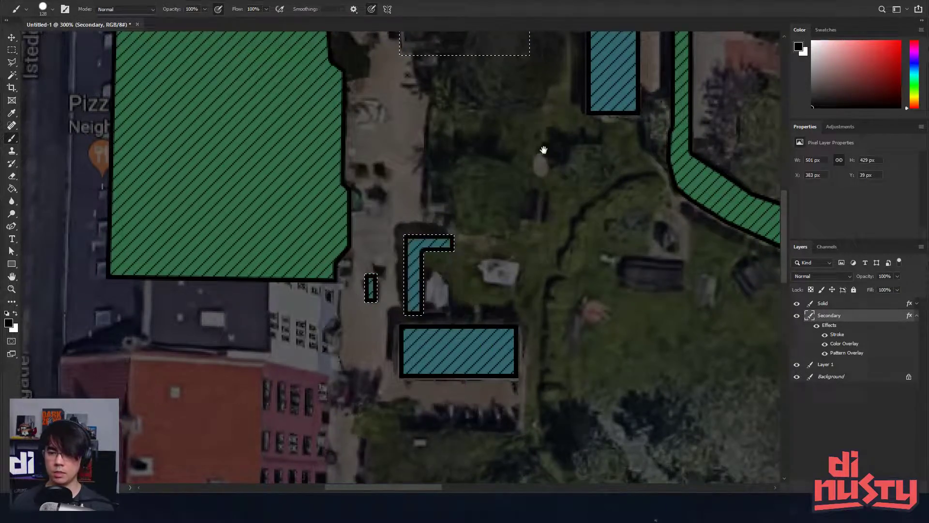
pyautogui.moveTo(544, 149); pyautogui.dragTo(518, 336)
pyautogui.moveTo(516, 243)
pyautogui.mouseDown()
pyautogui.moveTo(464, 234)
pyautogui.moveTo(446, 178)
pyautogui.mouseUp()
pyautogui.moveTo(526, 179); pyautogui.dragTo(529, 149)
pyautogui.press('m')
pyautogui.hotkey('ctrl', 'd')
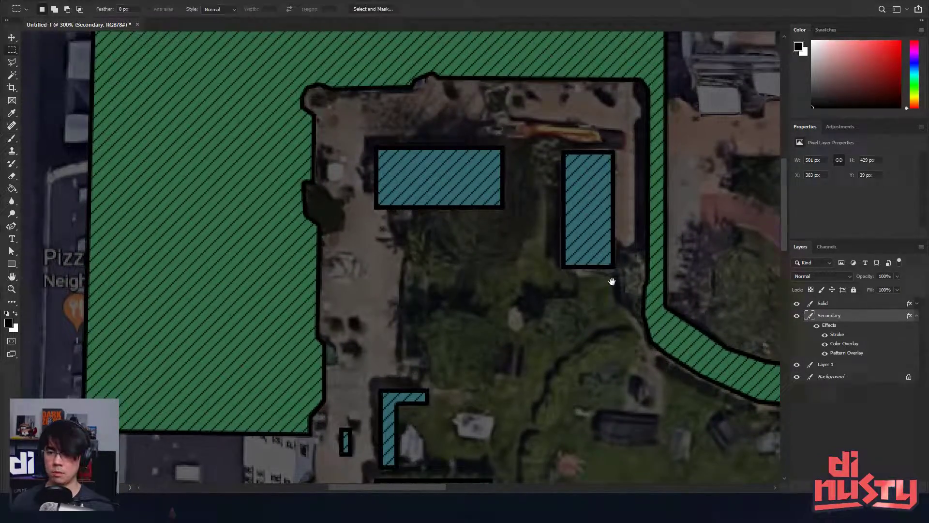
# - Marquee-select the two upper courtyard rectangles and delete them from the Secondary layer
pyautogui.moveTo(612, 283); pyautogui.dragTo(568, 227)
pyautogui.moveTo(508, 111); pyautogui.dragTo(576, 241)
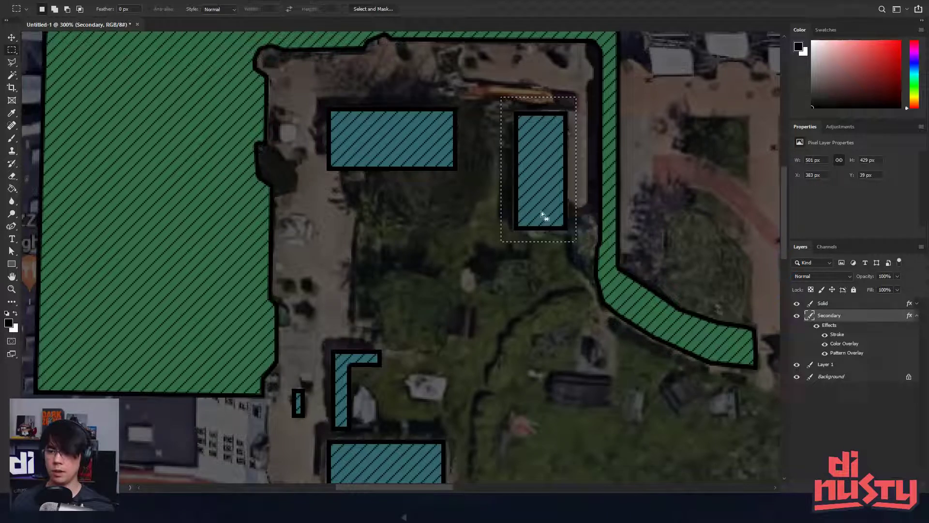
pyautogui.hotkey('alt', '[')
pyautogui.hotkey('ctrl', ',')
pyautogui.hotkey('ctrl', ',')
pyautogui.hotkey('alt', ']')
pyautogui.moveTo(321, 103)
pyautogui.mouseDown()
pyautogui.moveTo(458, 179)
pyautogui.moveTo(503, 226)
pyautogui.mouseUp()
pyautogui.scroll(3, 503, 227)
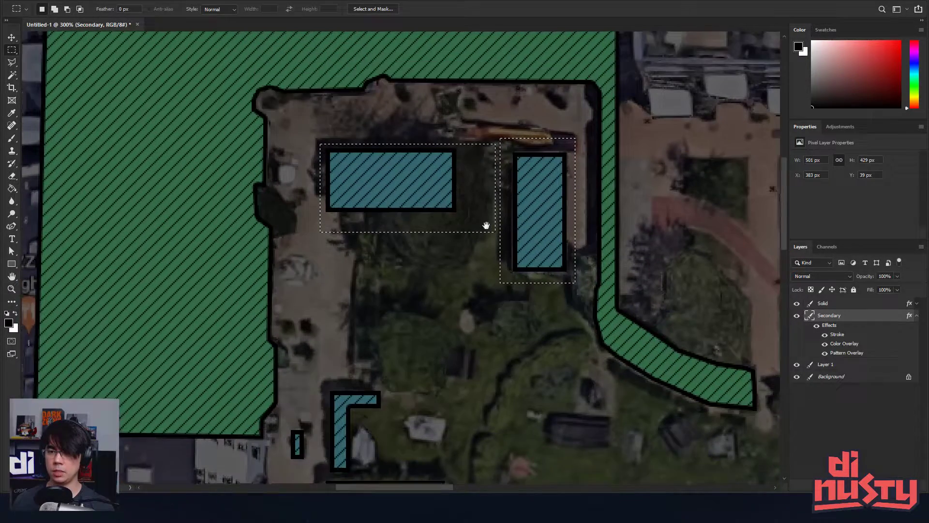
pyautogui.press('Delete')
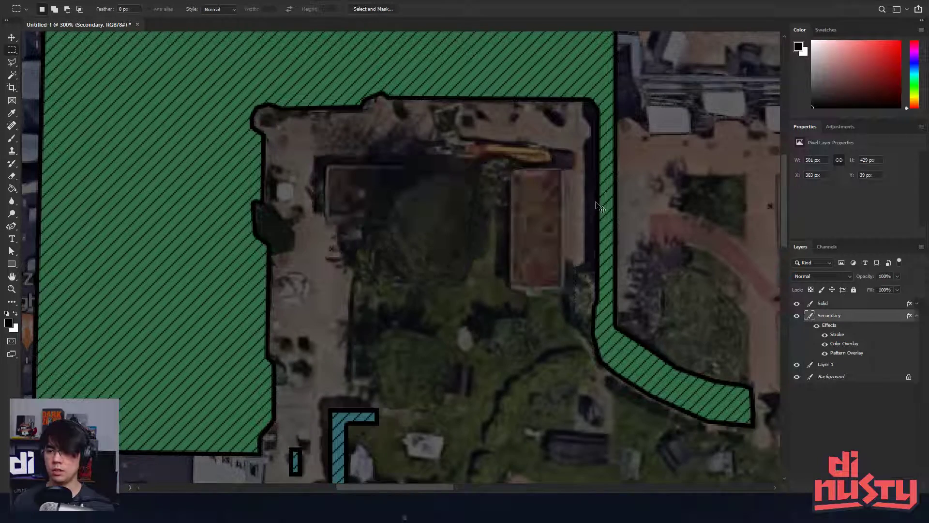
# - Try adding a new layer above Solid, and undo it along with the deletion of the two courtyard rectangles
pyautogui.click(844, 305)
pyautogui.hotkey('ctrl', 'shift', 'alt', 'n')
pyautogui.hotkey('alt', 'BackSpace')
pyautogui.hotkey('ctrl', 'z')
pyautogui.hotkey('ctrl', 'z')
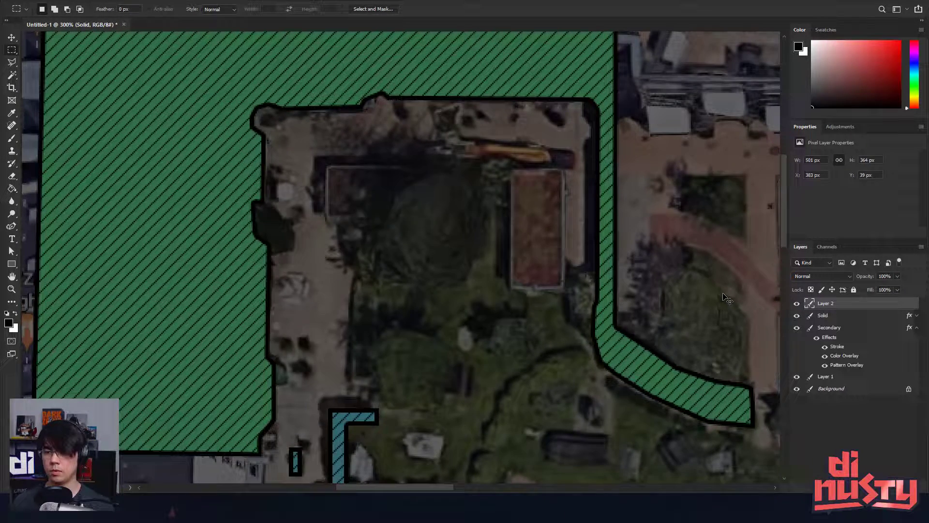
pyautogui.hotkey('ctrl', 'shift', 'z')
pyautogui.hotkey('ctrl', 'z')
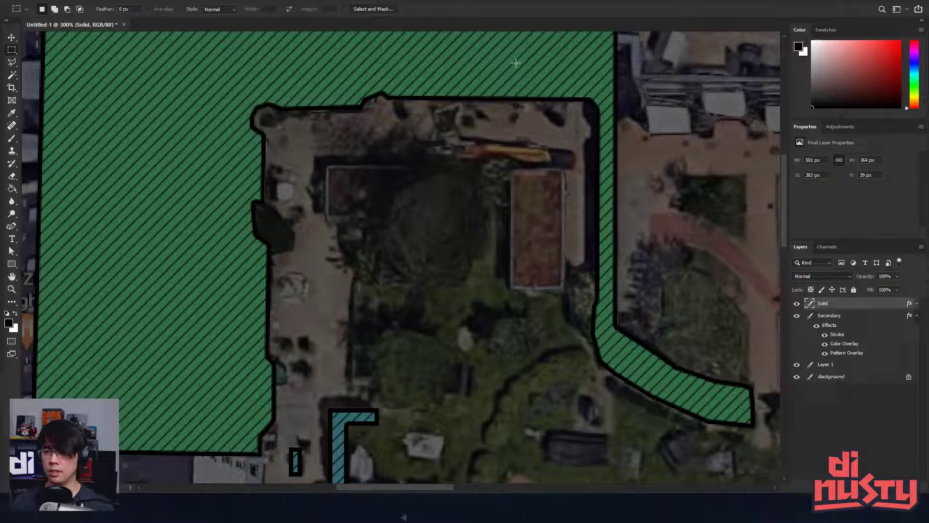
pyautogui.moveTo(607, 91); pyautogui.dragTo(614, 105)
pyautogui.moveTo(551, 87); pyautogui.dragTo(560, 103)
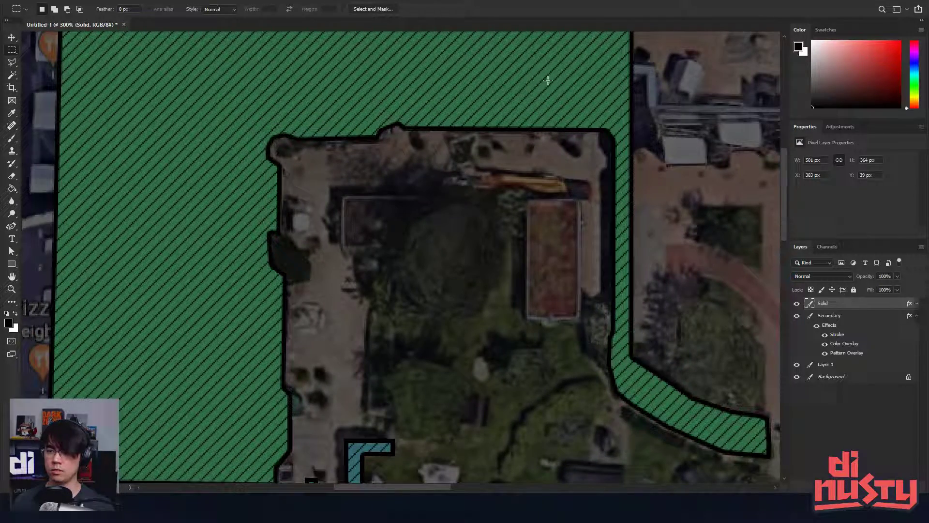
pyautogui.hotkey('ctrl', 'z')
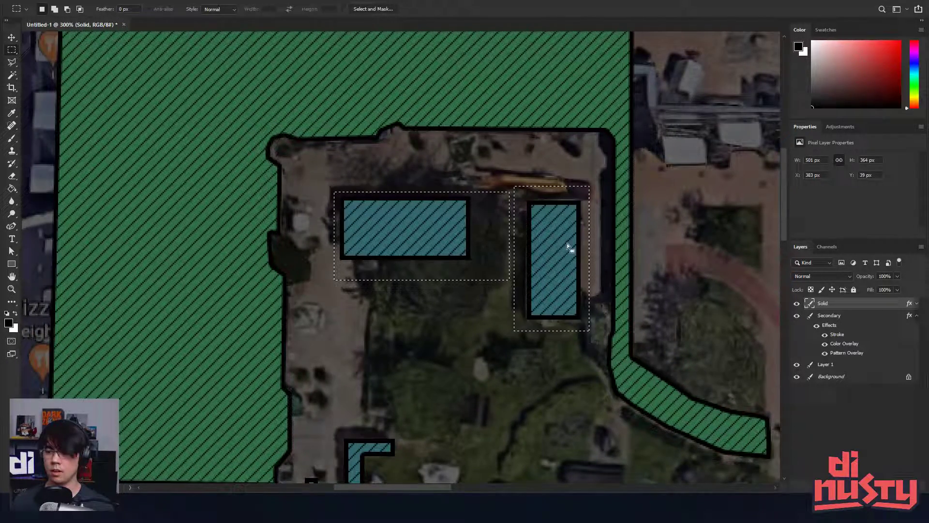
# - Marquee-select both courtyard rectangles and nudge them with Free Transform on the Secondary layer so the selection fits their outlines
pyautogui.moveTo(436, 231); pyautogui.dragTo(593, 344)
pyautogui.hotkey('ctrl', 't')
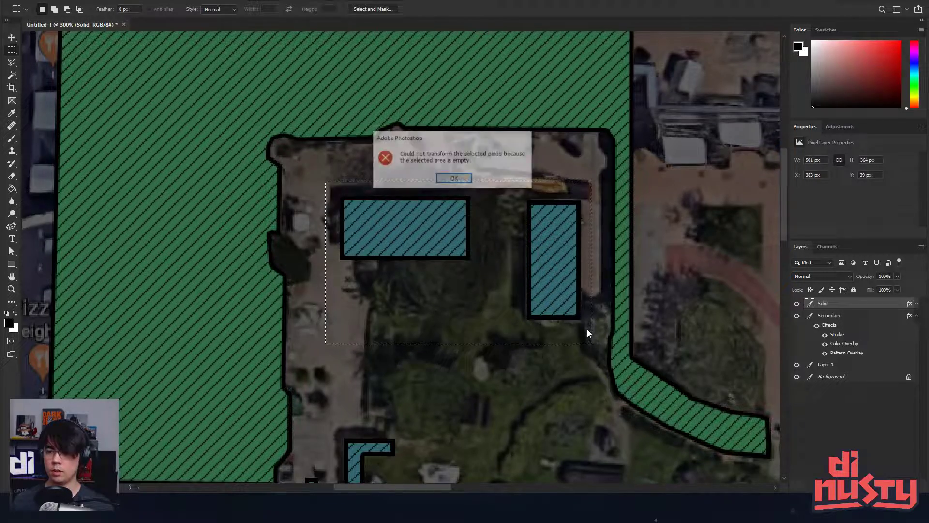
pyautogui.click(460, 180)
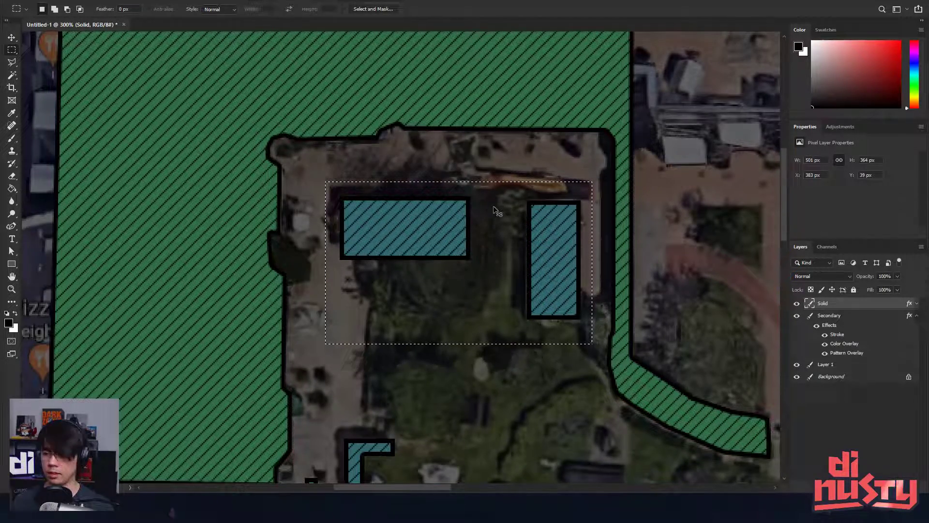
pyautogui.hotkey('ctrl', 't')
pyautogui.click(451, 179)
pyautogui.click(797, 315)
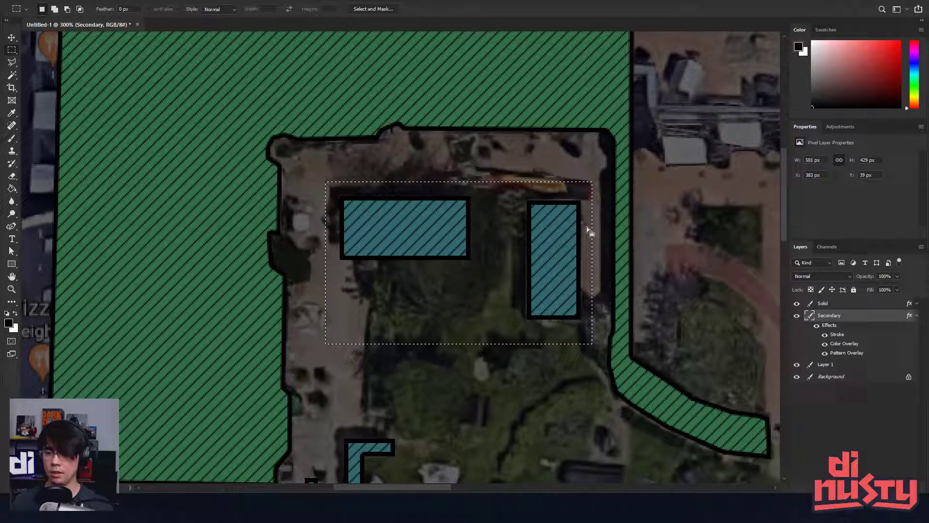
pyautogui.hotkey('ctrl', 't')
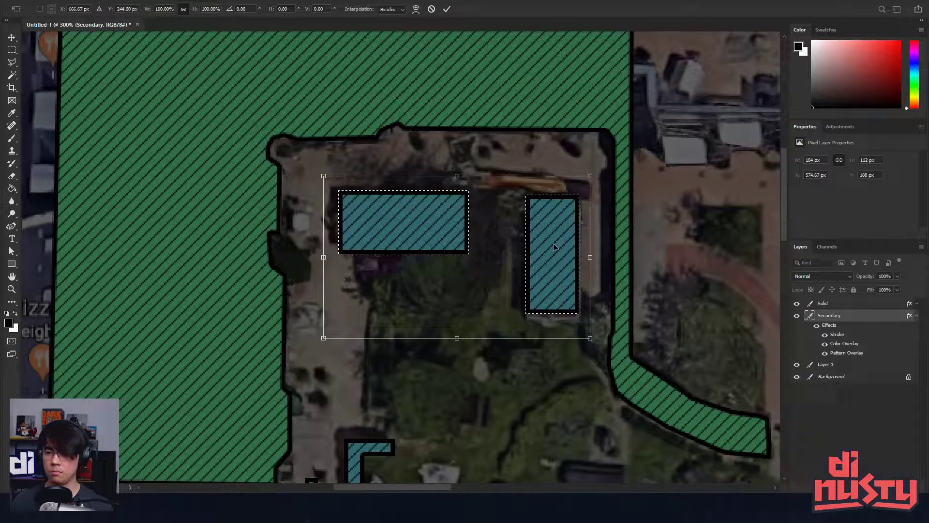
pyautogui.moveTo(554, 247)
pyautogui.mouseDown()
pyautogui.moveTo(587, 268)
pyautogui.moveTo(552, 260)
pyautogui.mouseUp()
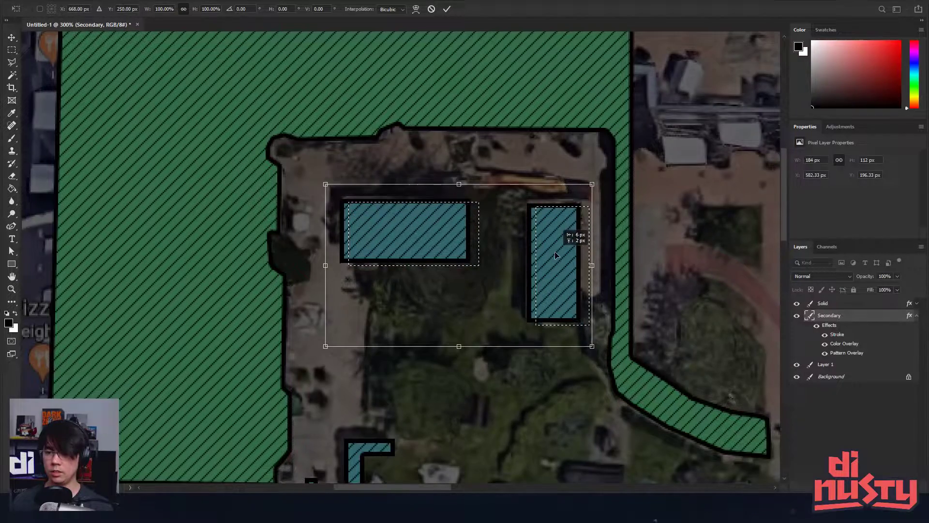
pyautogui.press('Return')
pyautogui.press('m')
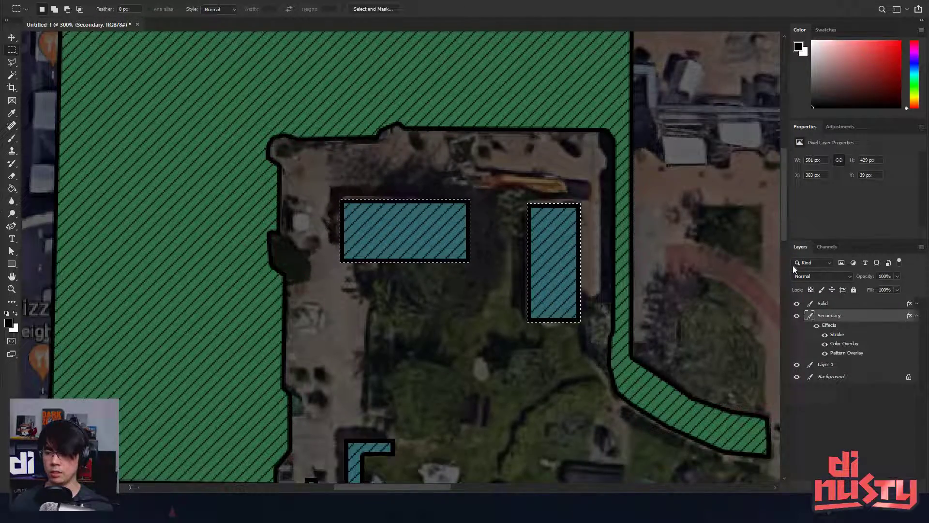
# - Paint both selected courtyard rectangles onto the Solid layer with the brush
pyautogui.click(823, 303)
pyautogui.press('b')
pyautogui.moveTo(591, 250)
pyautogui.mouseDown()
pyautogui.moveTo(363, 233)
pyautogui.moveTo(552, 310)
pyautogui.mouseUp()
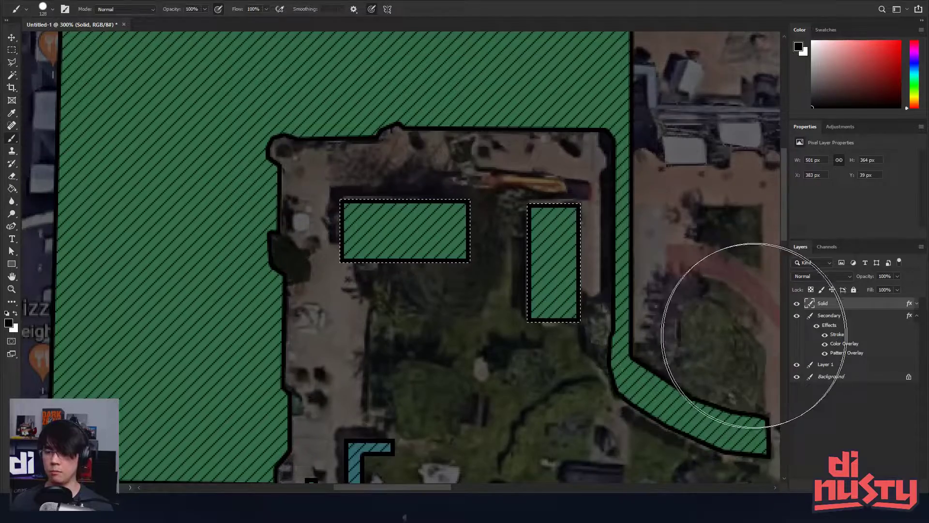
# - Marquee-select the area around both courtyard rectangles on the Secondary layer and delete their duplicate fill there
pyautogui.click(850, 317)
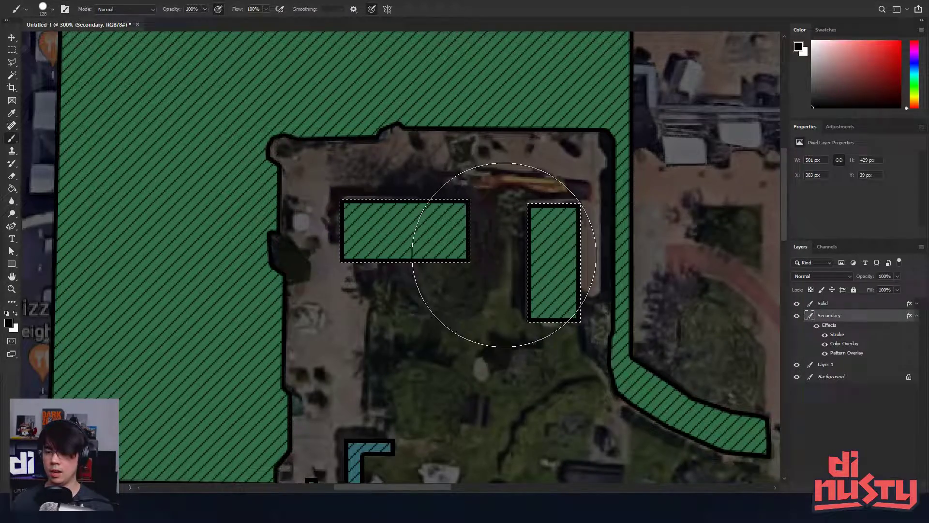
pyautogui.press('m')
pyautogui.moveTo(317, 182)
pyautogui.mouseDown()
pyautogui.moveTo(601, 322)
pyautogui.moveTo(590, 336)
pyautogui.mouseUp()
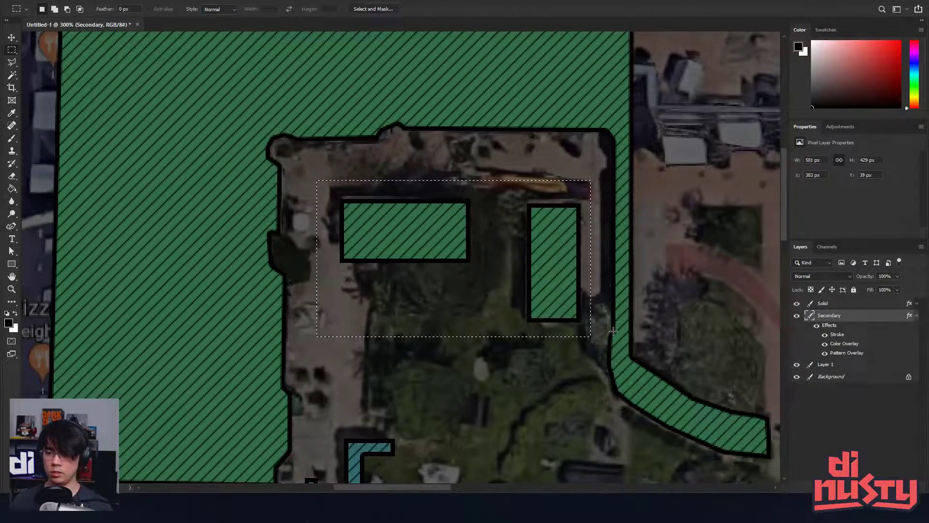
# - Hide the Solid layer and erase the leftover Secondary fills along the building block and the curved path
pyautogui.click(797, 303)
pyautogui.hotkey('ctrl', '-')
pyautogui.hotkey('ctrl', '-')
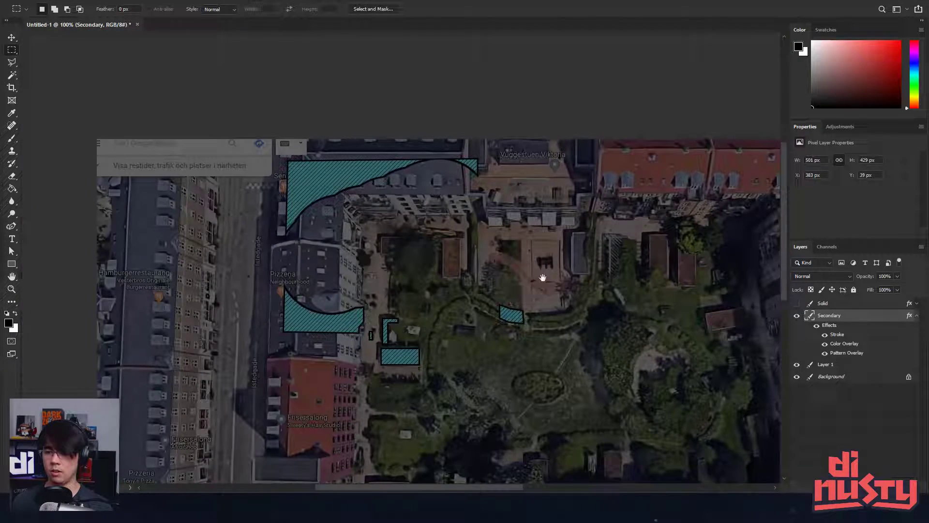
pyautogui.moveTo(521, 237); pyautogui.dragTo(504, 197)
pyautogui.press('e')
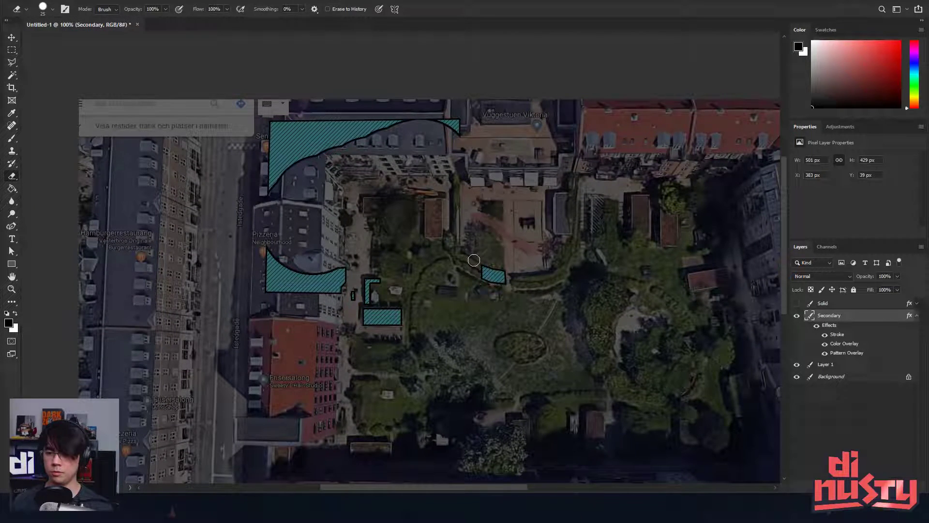
pyautogui.moveTo(449, 253)
pyautogui.mouseDown()
pyautogui.moveTo(446, 114)
pyautogui.moveTo(263, 166)
pyautogui.moveTo(290, 265)
pyautogui.mouseUp()
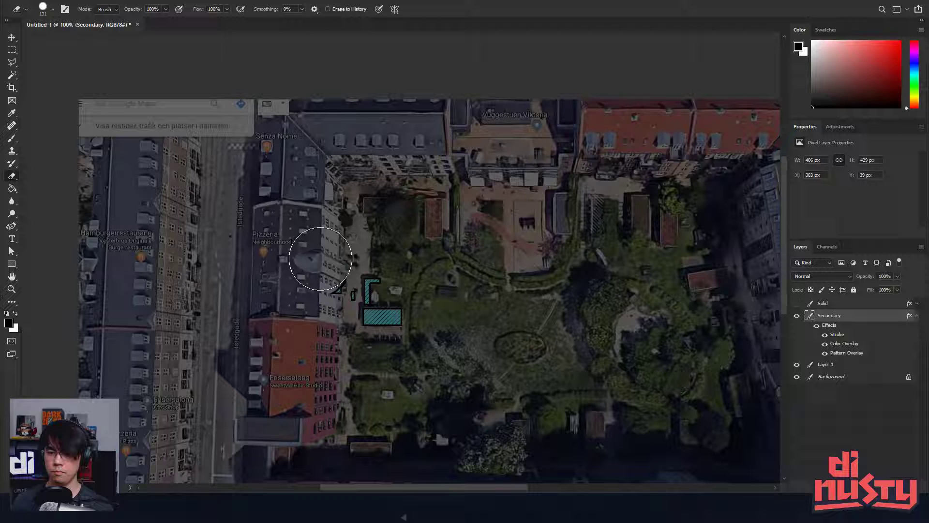
# - Reduce the eraser to 20 px and erase the rectangle over the lower red roof from the Secondary layer
pyautogui.hotkey('ctrl', '+')
pyautogui.hotkey('ctrl', '+')
pyautogui.moveTo(307, 300); pyautogui.dragTo(376, 155)
pyautogui.hotkey('ctrl', '+')
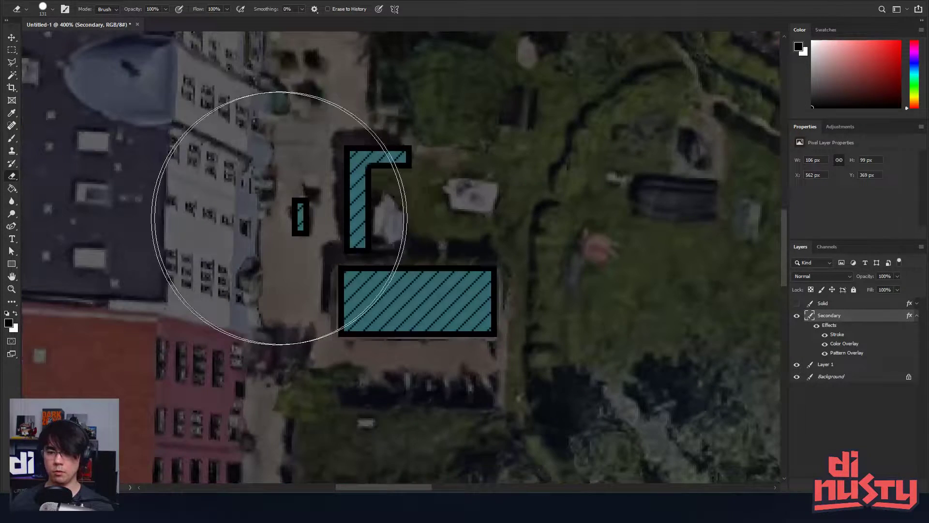
pyautogui.keyDown('ctrl'); pyautogui.rightClick(355, 218); pyautogui.keyUp('ctrl')
pyautogui.moveTo(296, 209)
pyautogui.keyDown('alt'); pyautogui.mouseDown()
pyautogui.moveTo(234, 232)
pyautogui.moveTo(190, 231)
pyautogui.mouseUp(); pyautogui.keyUp('alt')
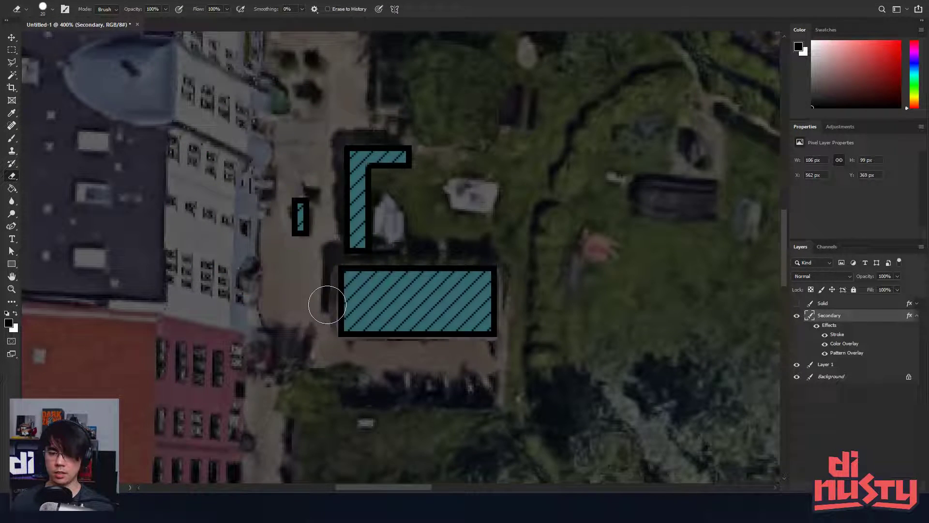
pyautogui.moveTo(327, 286); pyautogui.dragTo(488, 336)
pyautogui.hscroll(-1, 629, 329)
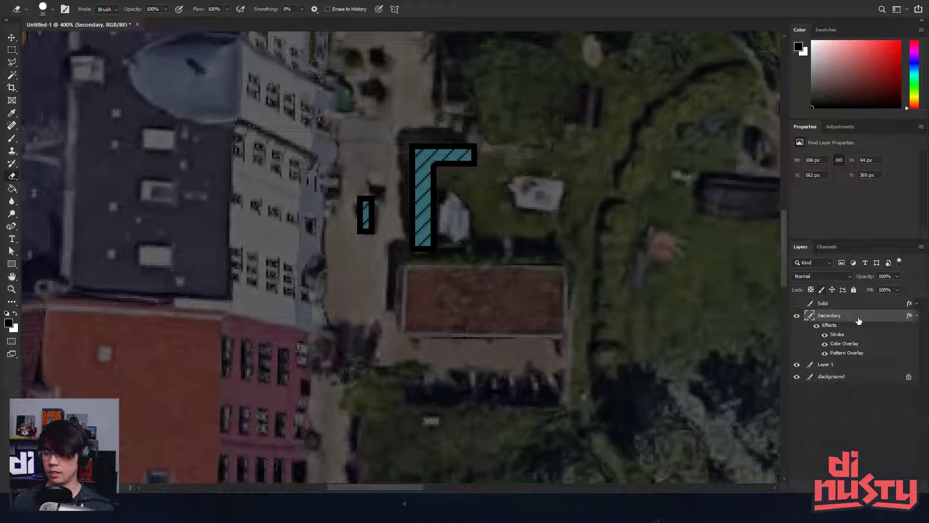
# - Show the Solid layer, marquee-select the lower red roof and paint it on that layer
pyautogui.click(807, 306)
pyautogui.moveTo(716, 258); pyautogui.dragTo(699, 260)
pyautogui.moveTo(680, 218); pyautogui.dragTo(672, 253)
pyautogui.moveTo(400, 207)
pyautogui.mouseDown()
pyautogui.moveTo(469, 234)
pyautogui.moveTo(438, 137)
pyautogui.moveTo(422, 222)
pyautogui.moveTo(597, 296)
pyautogui.moveTo(567, 311)
pyautogui.mouseUp()
pyautogui.press('m')
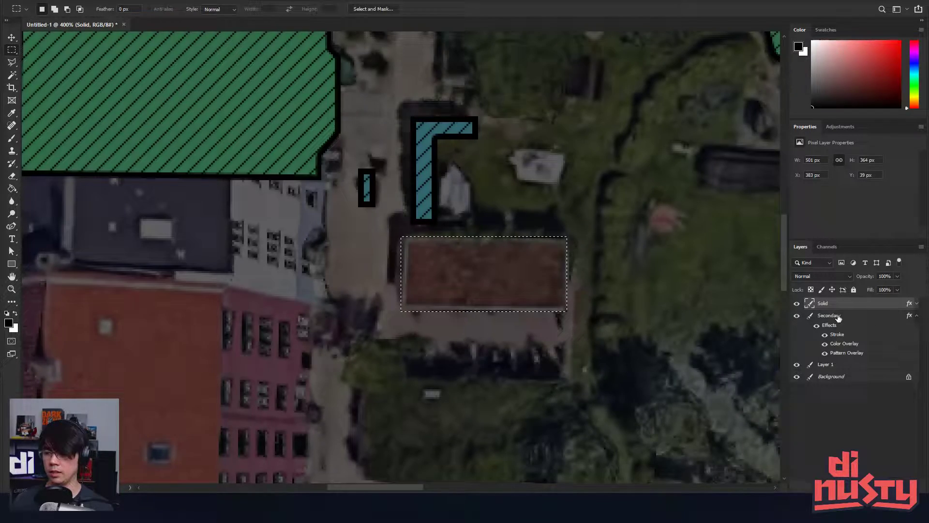
pyautogui.press('b')
pyautogui.click(510, 296)
# - Draw a small circular selection with the Elliptical Marquee just below the left courtyard rectangle and paint it on the Solid layer
pyautogui.scroll(10, 533, 205)
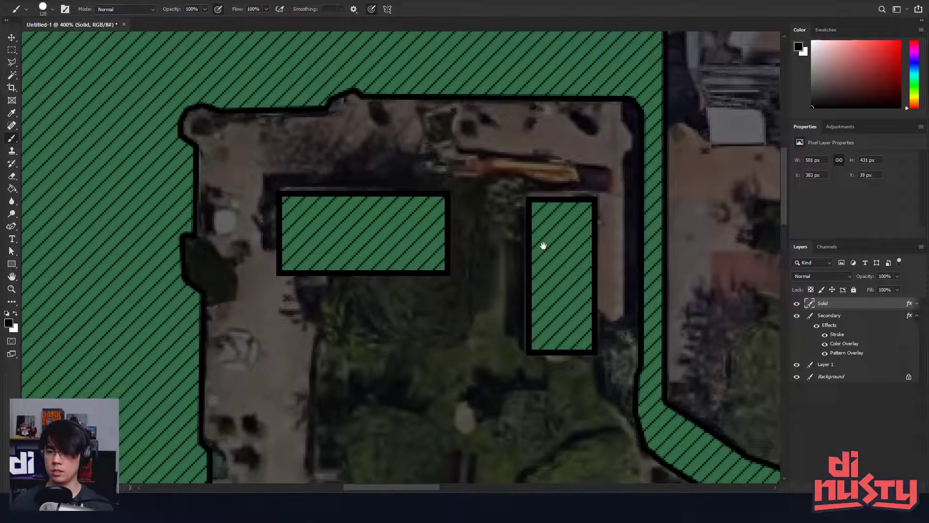
pyautogui.press('m')
pyautogui.moveTo(475, 327); pyautogui.dragTo(502, 294)
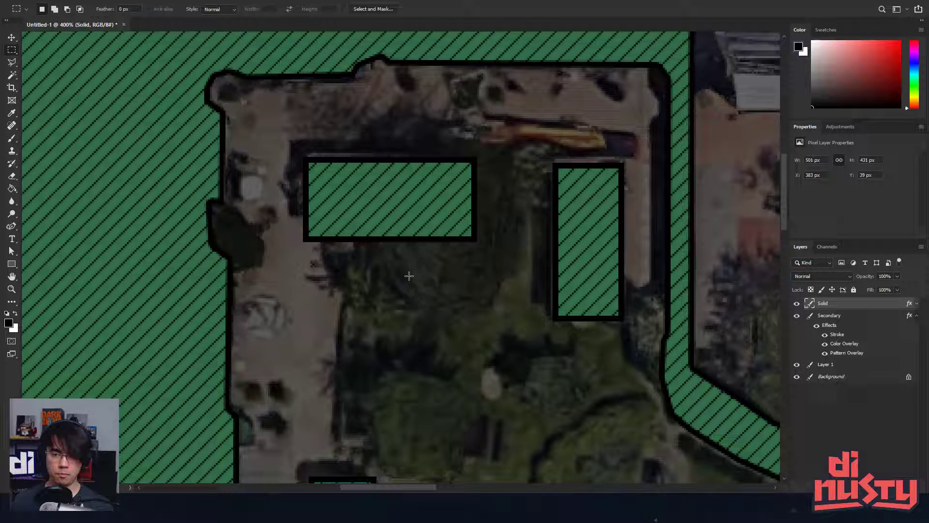
pyautogui.rightClick(12, 49)
pyautogui.click(34, 64)
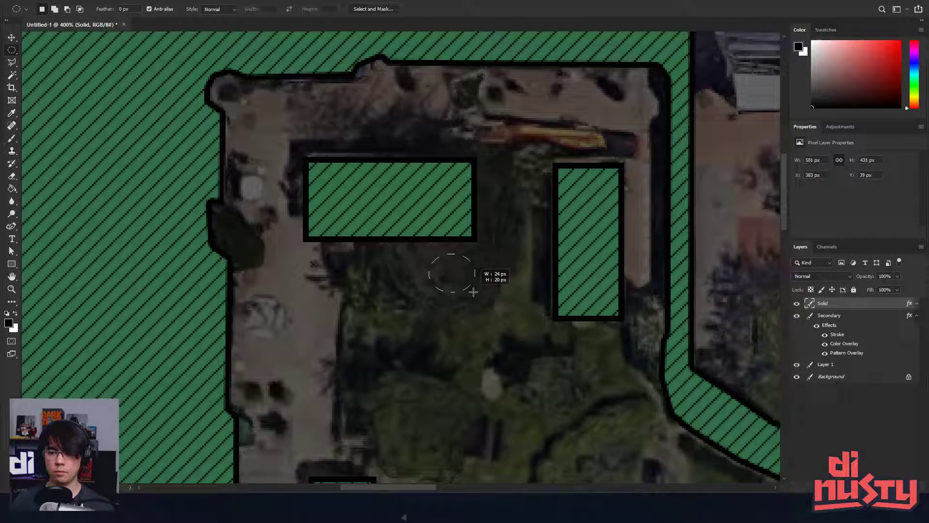
pyautogui.moveTo(457, 279)
pyautogui.mouseDown()
pyautogui.moveTo(541, 269)
pyautogui.moveTo(485, 264)
pyautogui.mouseUp()
pyautogui.press('b')
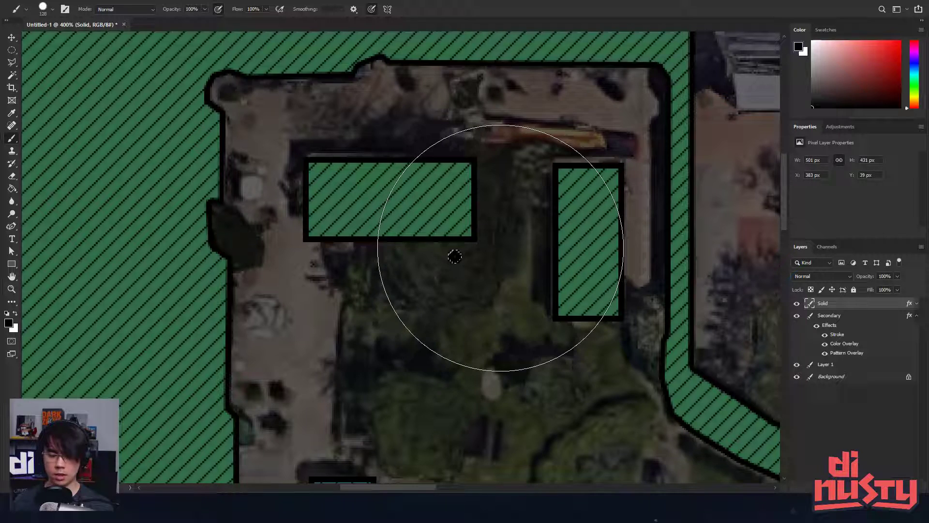
# - Redraw the circular selection at about 14 px wide below the left courtyard rectangle's right corner and paint it on the Solid layer
pyautogui.press('m')
pyautogui.moveTo(480, 273); pyautogui.dragTo(459, 260)
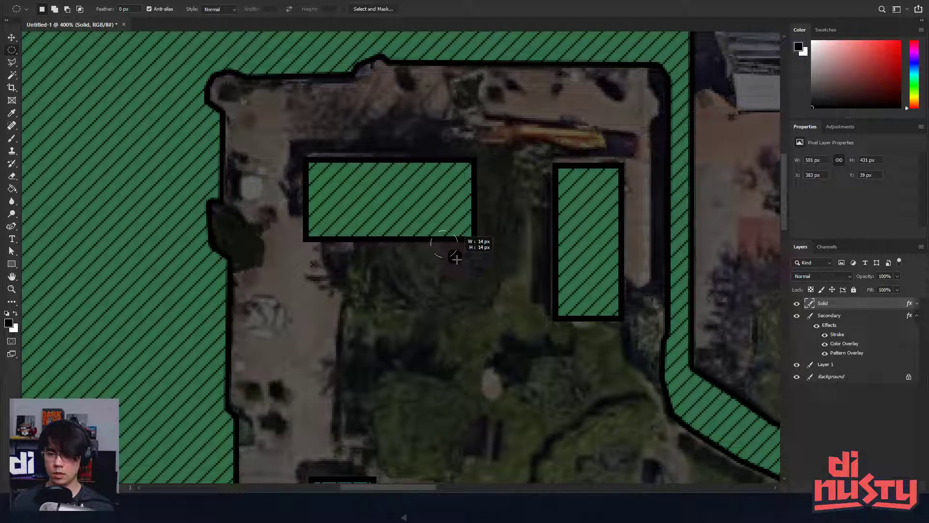
pyautogui.moveTo(461, 263); pyautogui.dragTo(459, 261)
pyautogui.press('b')
pyautogui.moveTo(436, 256); pyautogui.dragTo(594, 260)
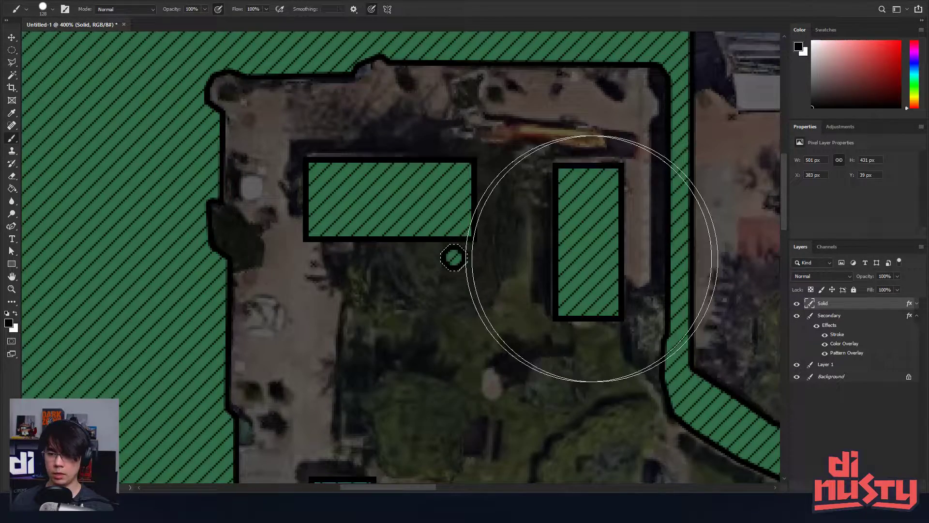
pyautogui.hotkey('ctrl', 'd')
# - Add three more circles of the same size to the Solid layer, spread across the courtyard garden, and deselect
pyautogui.press('m')
pyautogui.moveTo(488, 312)
pyautogui.mouseDown()
pyautogui.moveTo(510, 95)
pyautogui.moveTo(450, 62)
pyautogui.moveTo(461, 244)
pyautogui.moveTo(458, 233)
pyautogui.mouseUp()
pyautogui.moveTo(435, 217); pyautogui.dragTo(340, 238)
pyautogui.hotkey('ctrl', 'd')
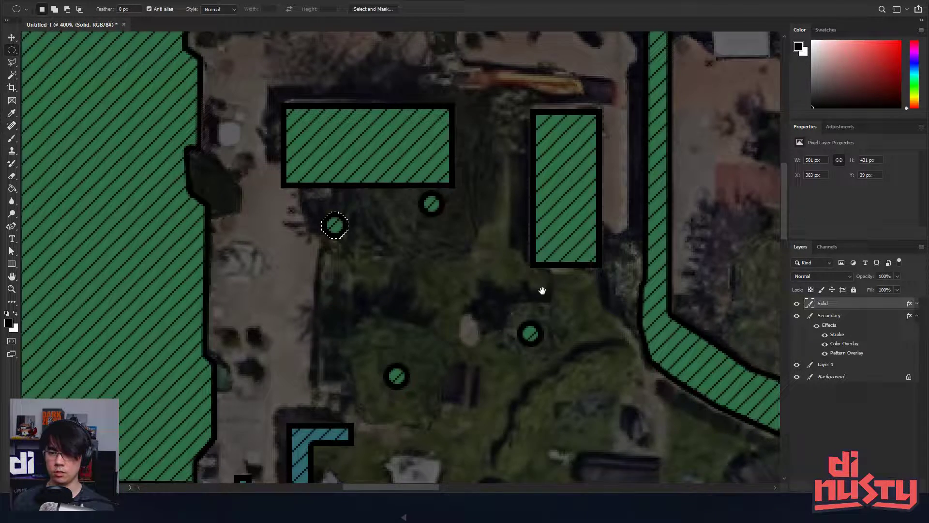
# - Select the pale rectangular object beside the L-shaped block with the Rectangular Marquee and paint it on the Secondary layer
pyautogui.moveTo(529, 300); pyautogui.dragTo(499, 317)
pyautogui.moveTo(391, 287); pyautogui.dragTo(440, 166)
pyautogui.moveTo(477, 282); pyautogui.dragTo(469, 162)
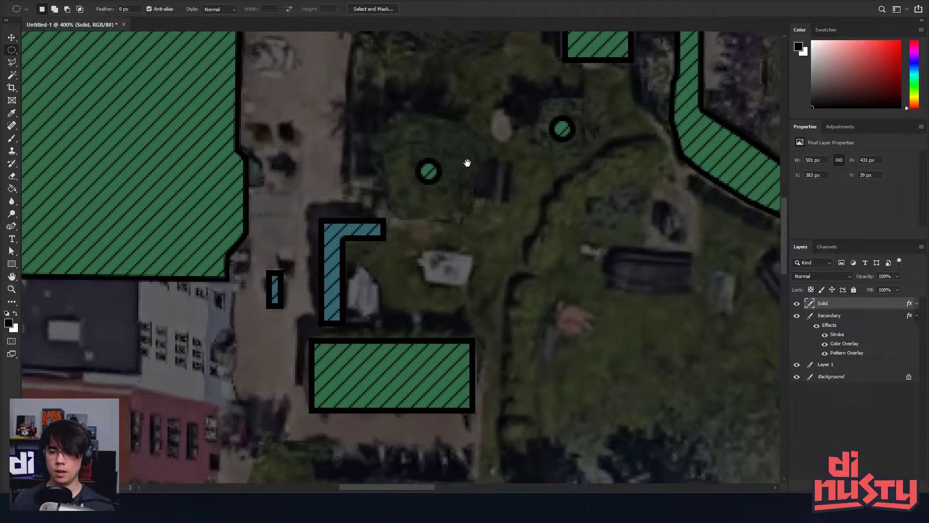
pyautogui.rightClick(12, 52)
pyautogui.click(48, 47)
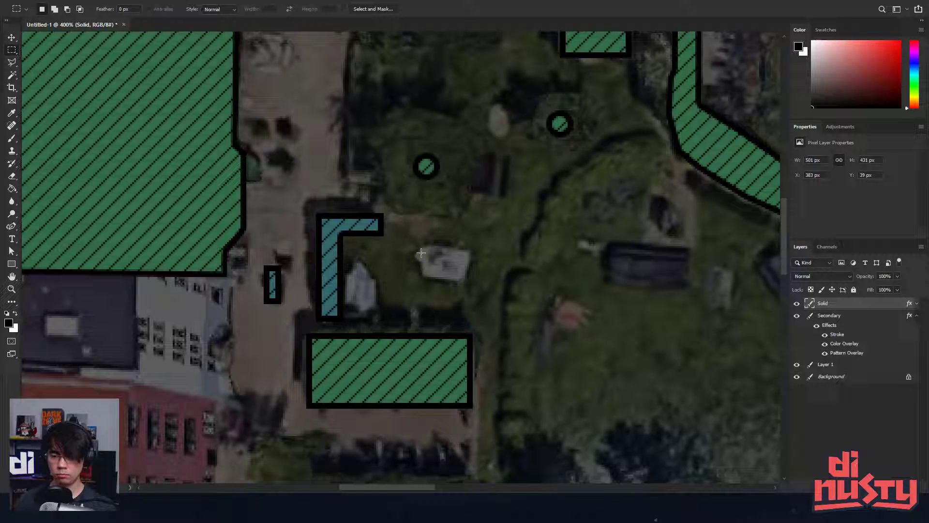
pyautogui.moveTo(419, 247); pyautogui.dragTo(469, 278)
pyautogui.moveTo(470, 279); pyautogui.dragTo(480, 295)
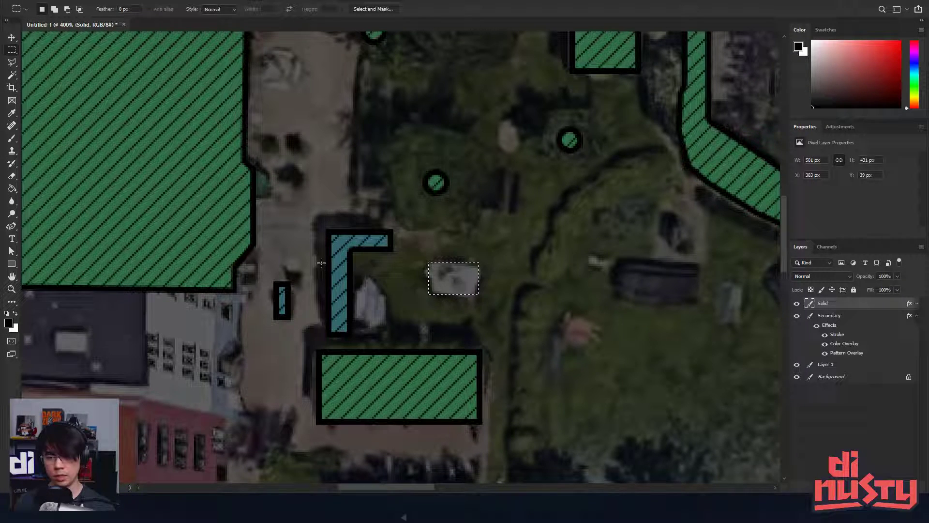
pyautogui.moveTo(543, 289); pyautogui.dragTo(534, 286)
pyautogui.click(824, 318)
pyautogui.press('b')
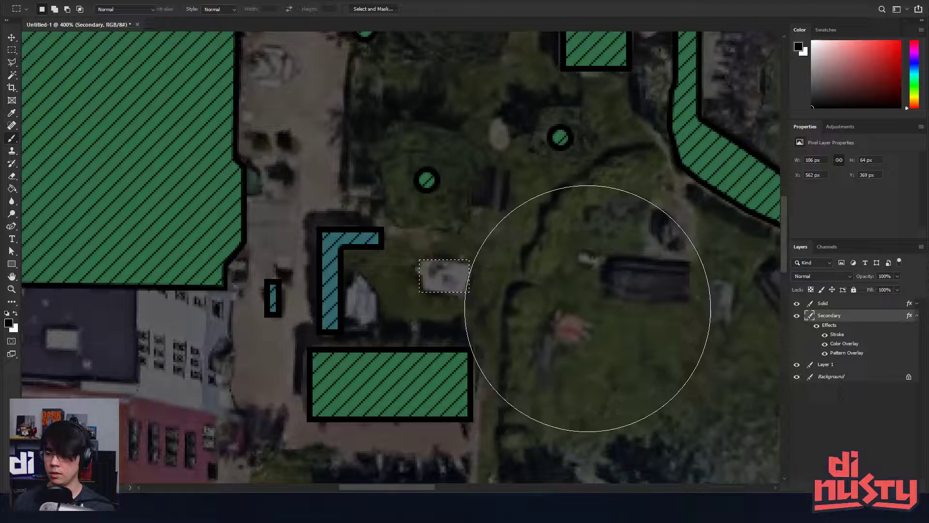
pyautogui.click(450, 277)
pyautogui.moveTo(586, 241); pyautogui.dragTo(416, 228)
pyautogui.press('m')
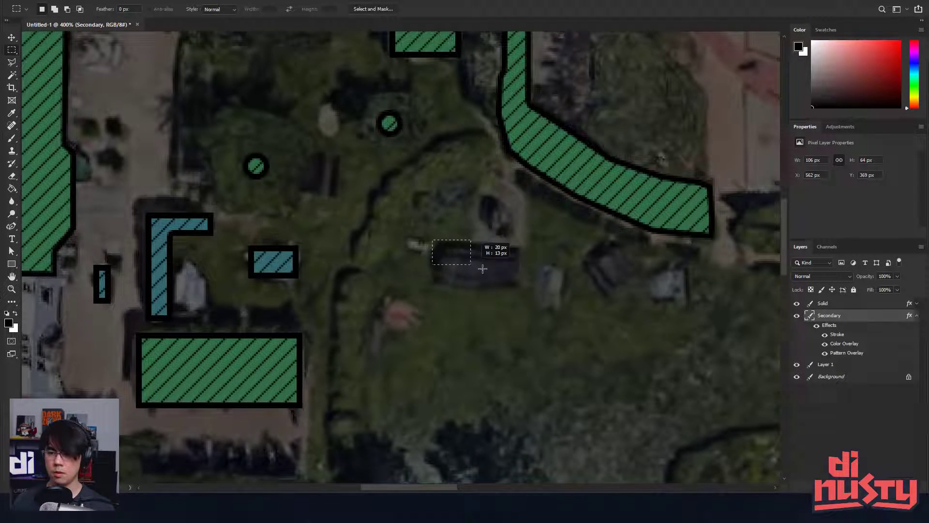
pyautogui.moveTo(483, 269); pyautogui.dragTo(521, 290)
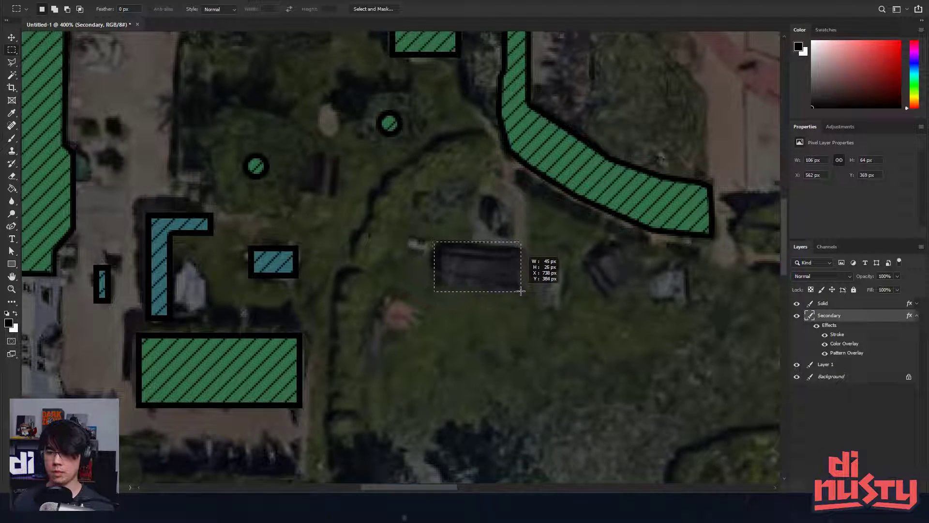
# - Outline the long dark roof with the Polygonal Lasso and add the small grey object and the tilted dark square to the selection
pyautogui.click(14, 63)
pyautogui.click(521, 287)
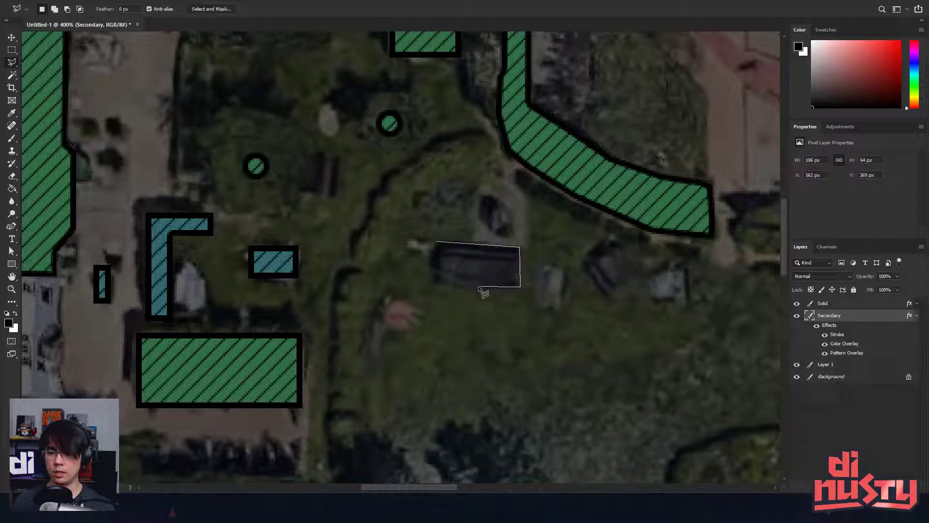
pyautogui.click(436, 243)
pyautogui.hscroll(2, 497, 272)
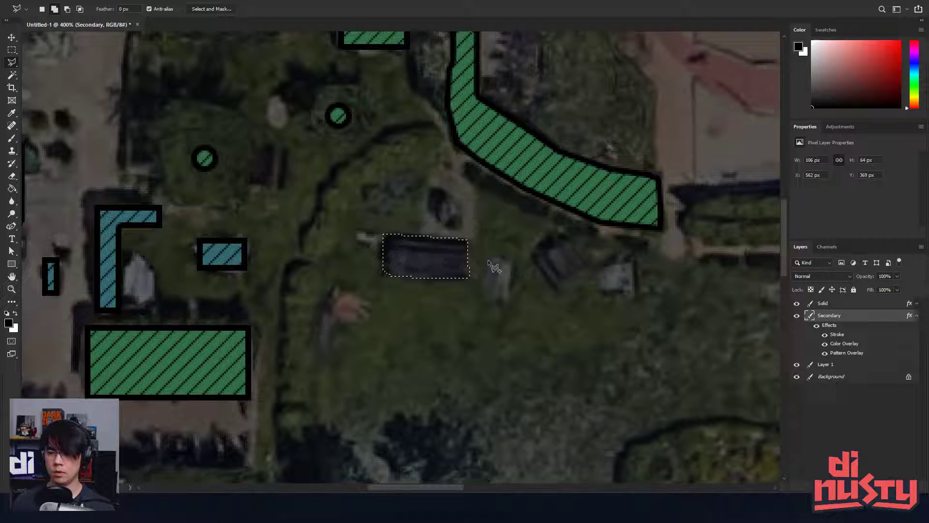
pyautogui.click(485, 300)
pyautogui.click(533, 252)
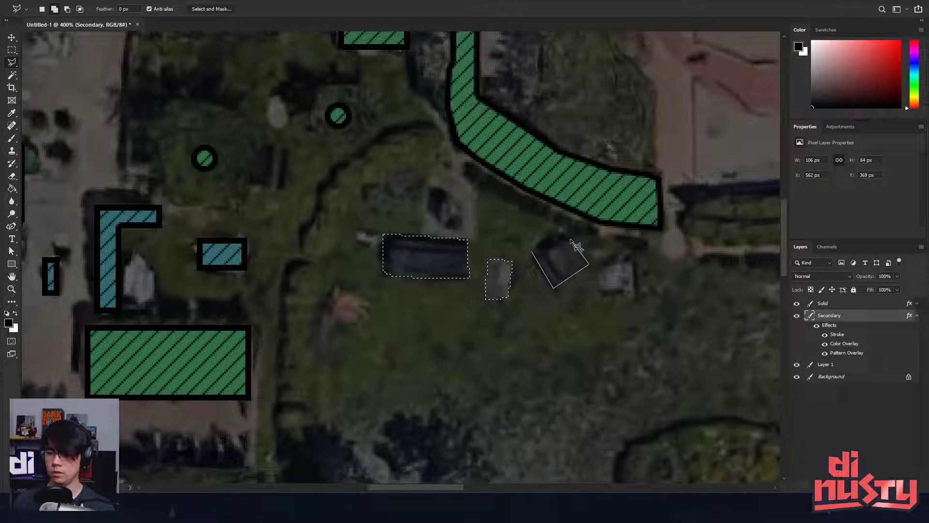
pyautogui.click(534, 251)
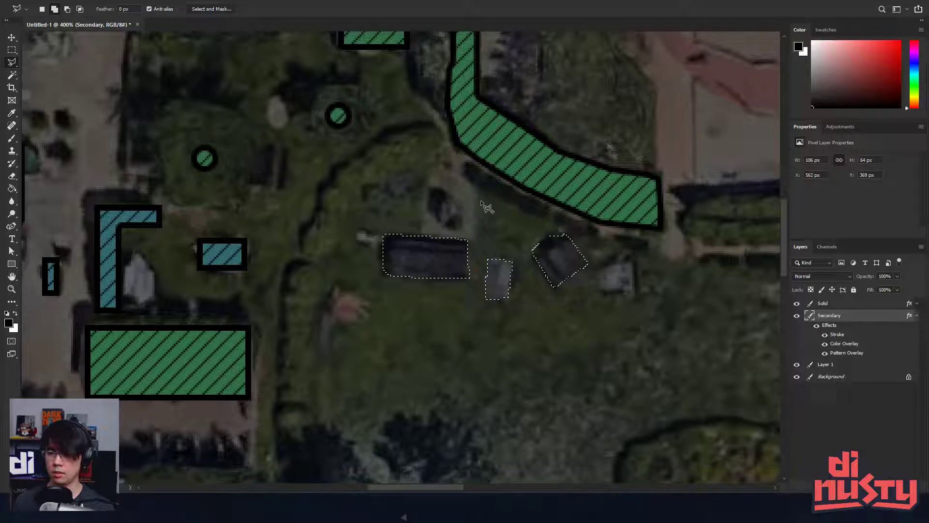
# - Add the small dark object above the long roof, the curved hedge and the straight hedge strip below it to the selection
pyautogui.click(437, 223)
pyautogui.click(446, 223)
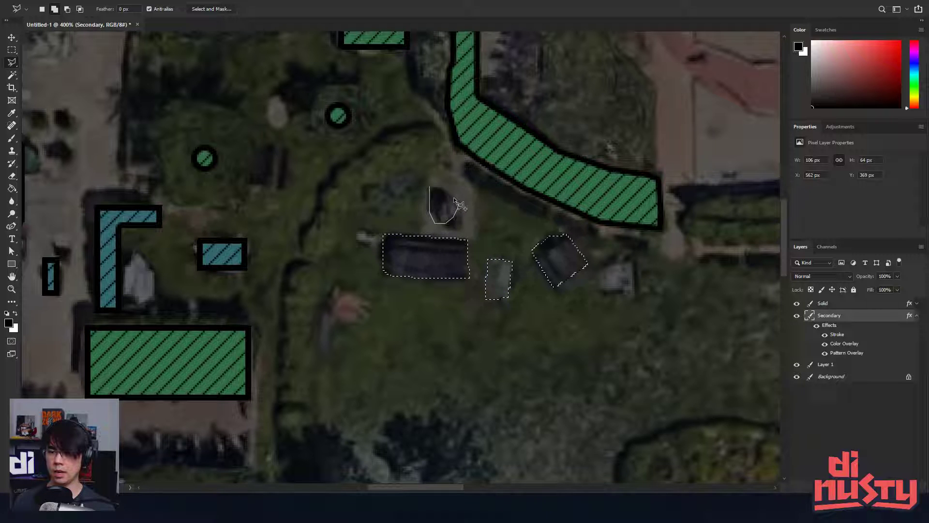
pyautogui.click(438, 185)
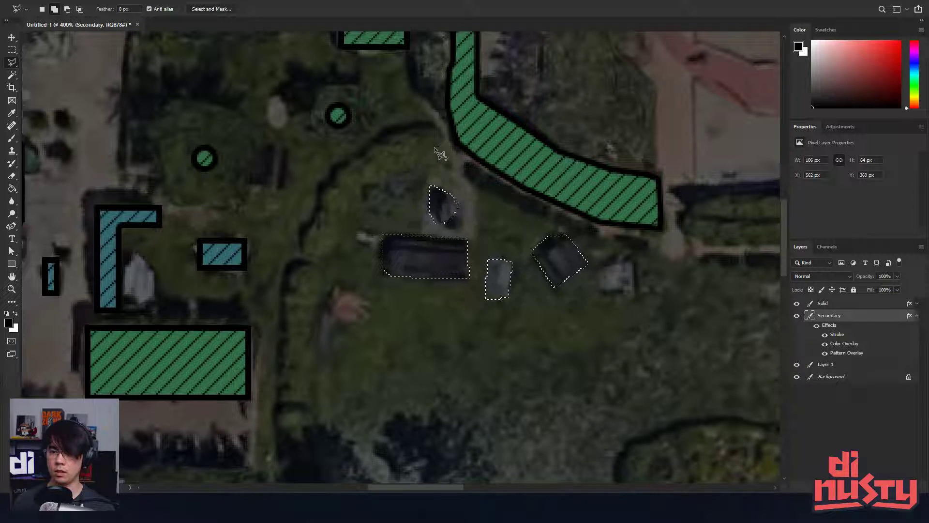
pyautogui.moveTo(391, 169)
pyautogui.mouseDown()
pyautogui.moveTo(347, 206)
pyautogui.moveTo(328, 250)
pyautogui.moveTo(318, 258)
pyautogui.moveTo(296, 248)
pyautogui.moveTo(300, 210)
pyautogui.moveTo(337, 166)
pyautogui.moveTo(386, 134)
pyautogui.moveTo(446, 130)
pyautogui.mouseUp()
pyautogui.click(443, 145)
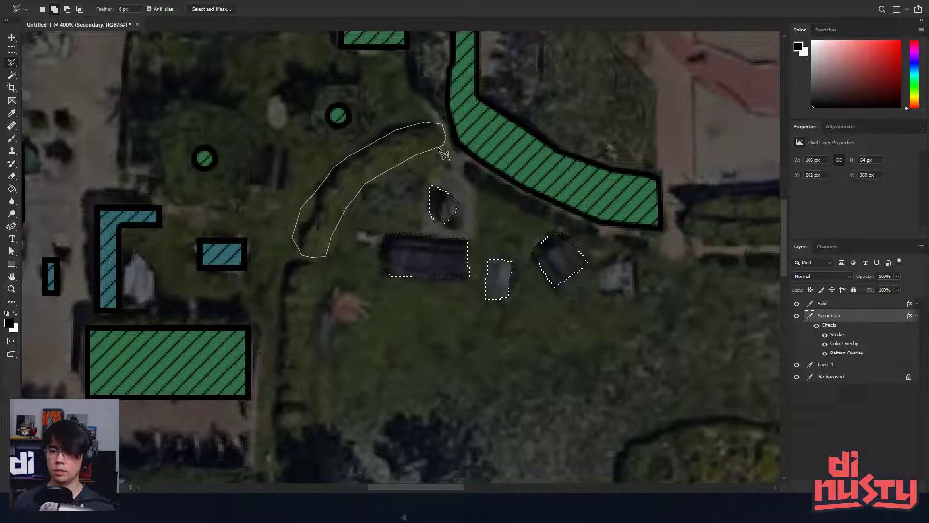
pyautogui.click(438, 147)
pyautogui.moveTo(443, 174); pyautogui.dragTo(501, 132)
pyautogui.click(343, 222)
pyautogui.moveTo(338, 268)
pyautogui.mouseDown()
pyautogui.moveTo(339, 344)
pyautogui.moveTo(353, 348)
pyautogui.moveTo(367, 331)
pyautogui.moveTo(373, 269)
pyautogui.mouseUp()
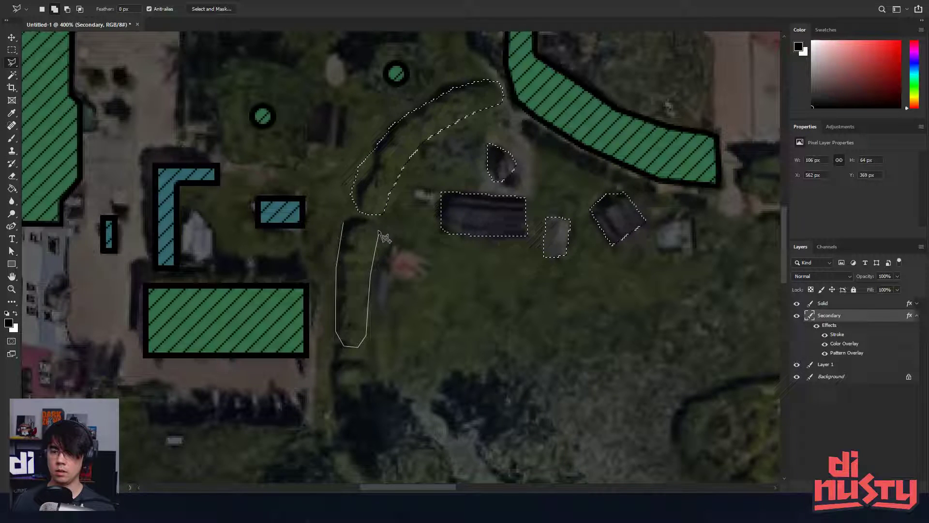
pyautogui.moveTo(379, 232)
pyautogui.mouseDown()
pyautogui.moveTo(343, 223)
pyautogui.moveTo(360, 222)
pyautogui.mouseUp()
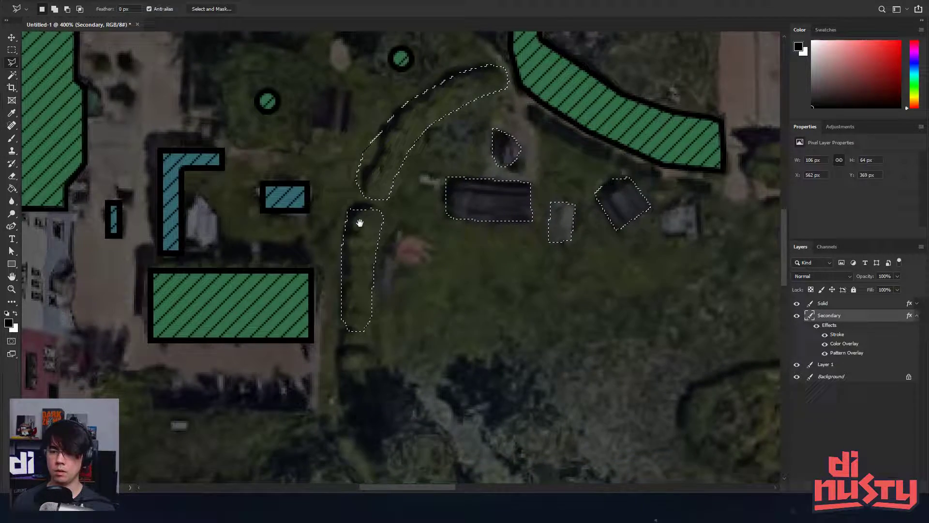
# - Paint all the selected roof, object and hedge outlines on the Secondary layer and deselect
pyautogui.press('b')
pyautogui.moveTo(339, 348); pyautogui.dragTo(535, 281)
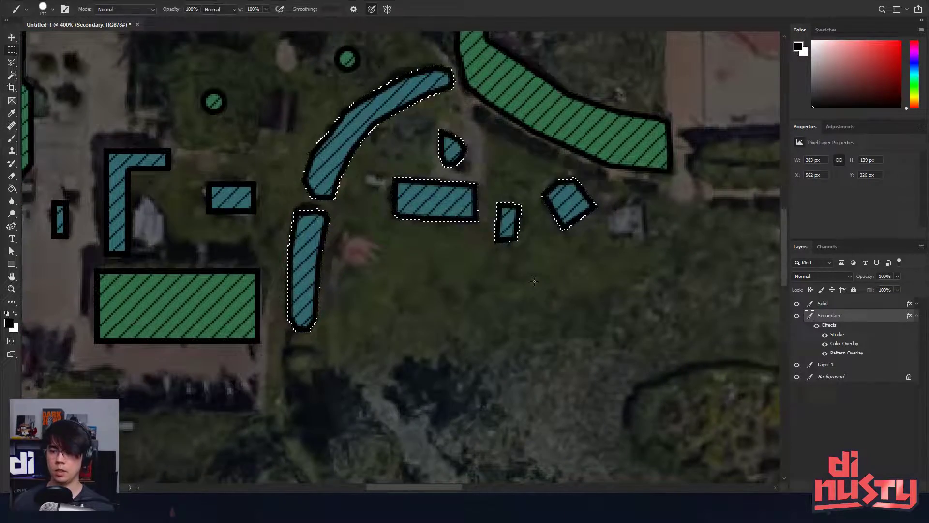
pyautogui.press('m')
pyautogui.hotkey('ctrl', 'd')
# - Create a new empty layer and place it above the Solid layer
pyautogui.hotkey('ctrl', '-')
pyautogui.moveTo(513, 181); pyautogui.dragTo(606, 323)
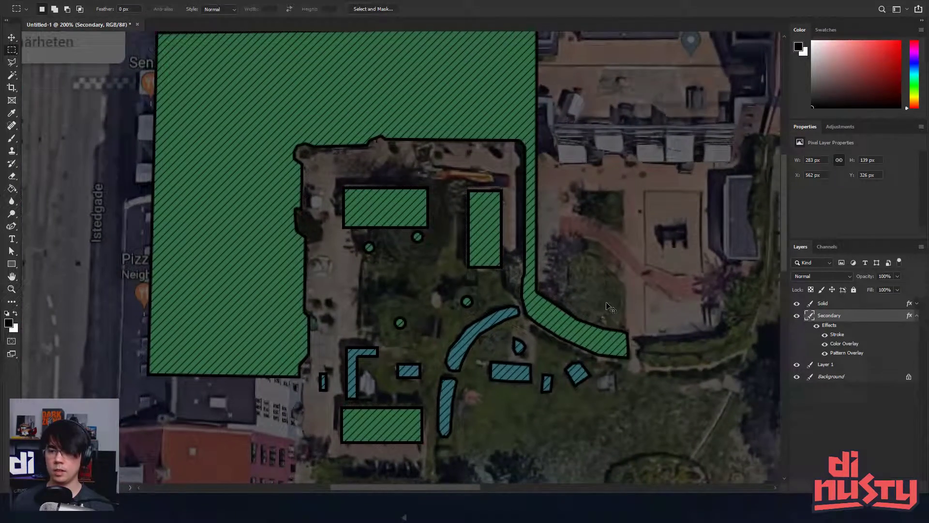
pyautogui.hotkey('ctrl', '+')
pyautogui.moveTo(614, 237); pyautogui.dragTo(654, 204)
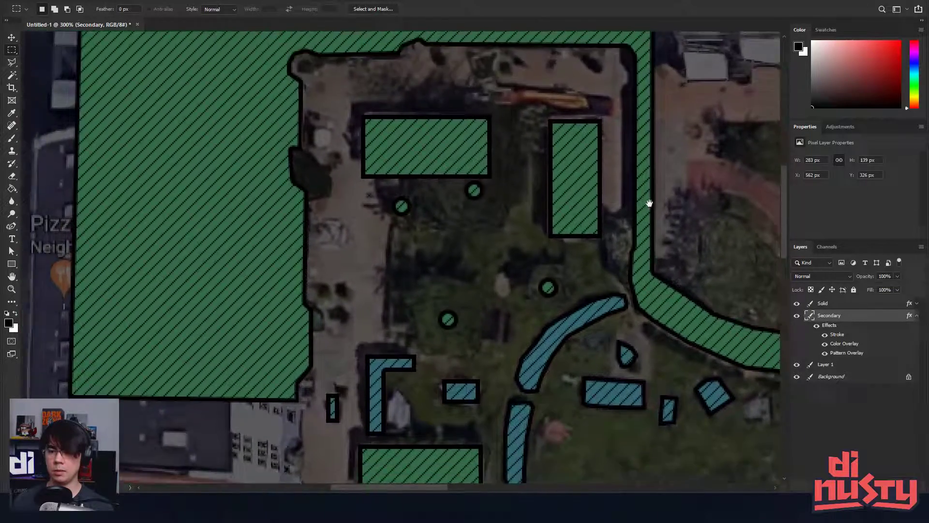
pyautogui.hotkey('ctrl', '-')
pyautogui.moveTo(624, 274); pyautogui.dragTo(577, 201)
pyautogui.hotkey('ctrl', '-')
pyautogui.press('b')
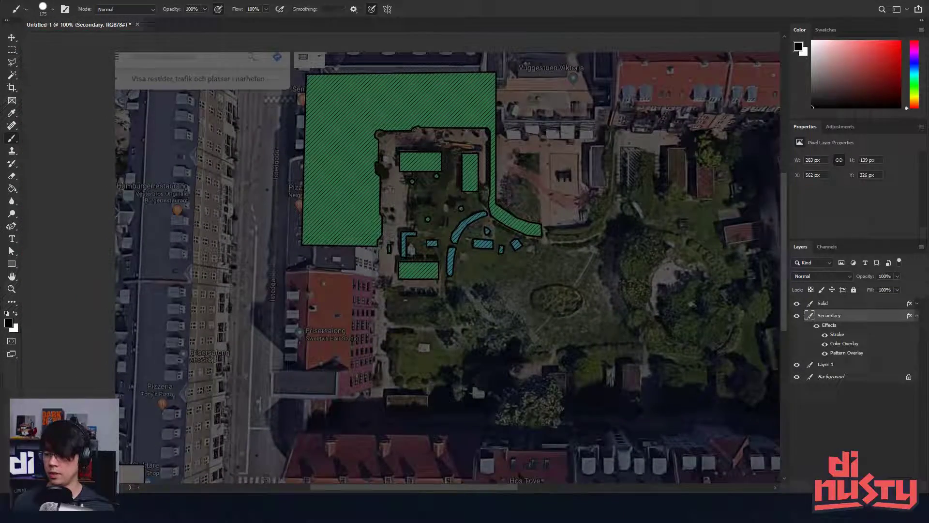
pyautogui.hotkey('ctrl', 'shift', 'alt', 'n')
pyautogui.moveTo(827, 318); pyautogui.dragTo(847, 301)
# - Shrink the brush to a thin line width and set the foreground color to bright yellow
pyautogui.moveTo(532, 278); pyautogui.dragTo(496, 277)
pyautogui.click(9, 323)
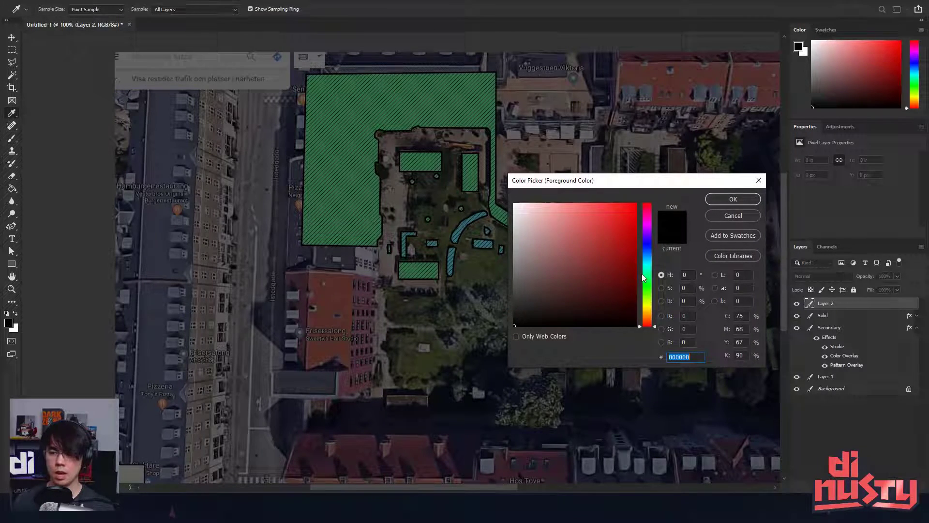
pyautogui.moveTo(649, 300); pyautogui.dragTo(648, 309)
pyautogui.click(636, 204)
pyautogui.click(733, 199)
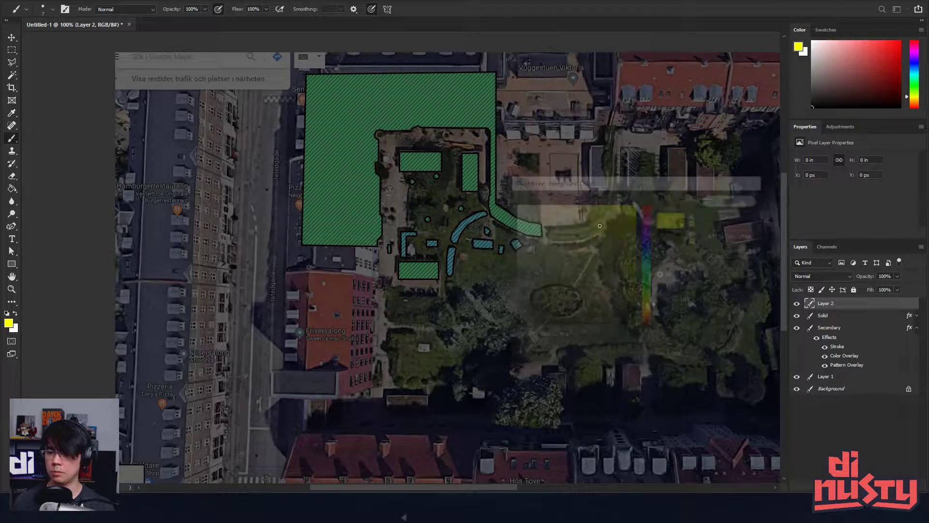
pyautogui.keyDown('alt'); pyautogui.rightClick(393, 255); pyautogui.keyUp('alt')
pyautogui.moveTo(386, 267)
pyautogui.mouseDown()
pyautogui.moveTo(400, 246)
pyautogui.moveTo(399, 217)
pyautogui.mouseUp()
pyautogui.hotkey('ctrl', 'z')
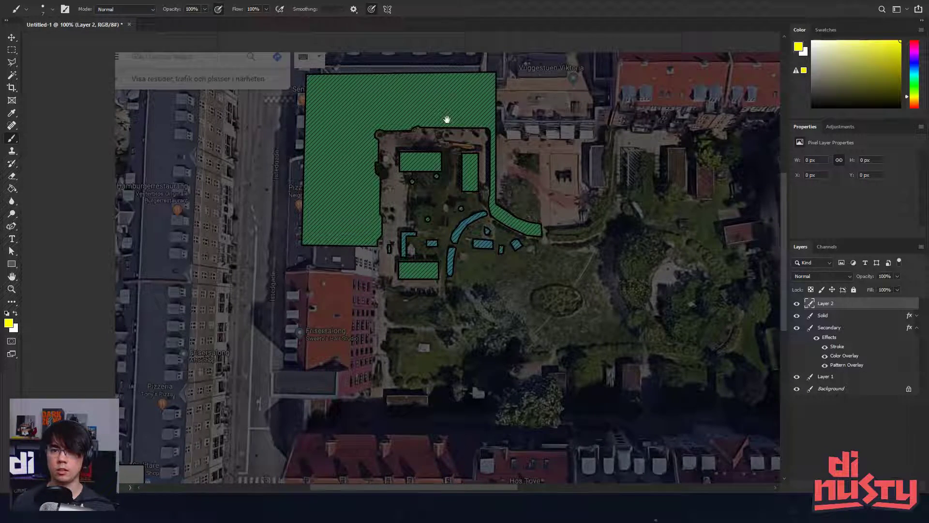
# - Paint a thin yellow route line from the courtyard's lower-left entrance, between the two upper rectangles, to its upper-right corner
pyautogui.moveTo(446, 119); pyautogui.dragTo(452, 145)
pyautogui.moveTo(412, 315)
pyautogui.mouseDown()
pyautogui.moveTo(412, 306)
pyautogui.moveTo(447, 298)
pyautogui.moveTo(394, 289)
pyautogui.moveTo(398, 281)
pyautogui.mouseUp()
pyautogui.hotkey('ctrl', 'z')
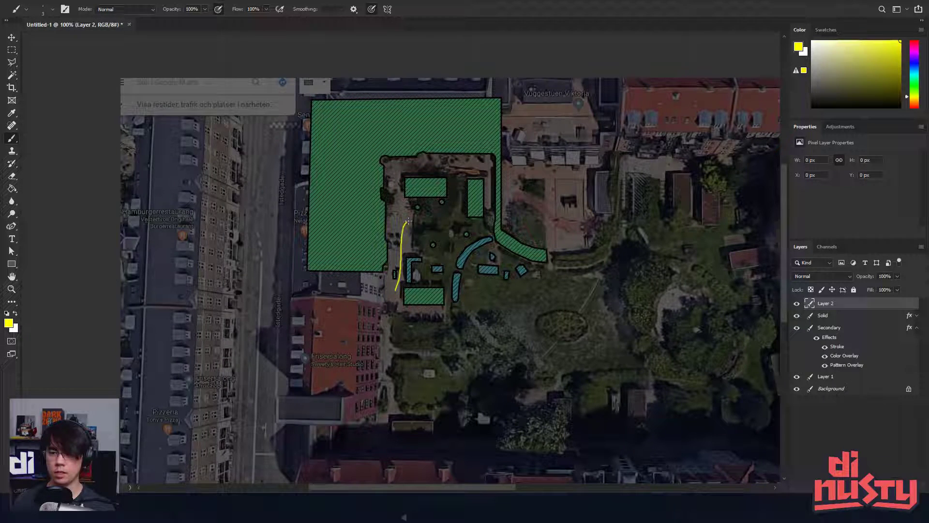
pyautogui.moveTo(436, 209); pyautogui.dragTo(474, 166)
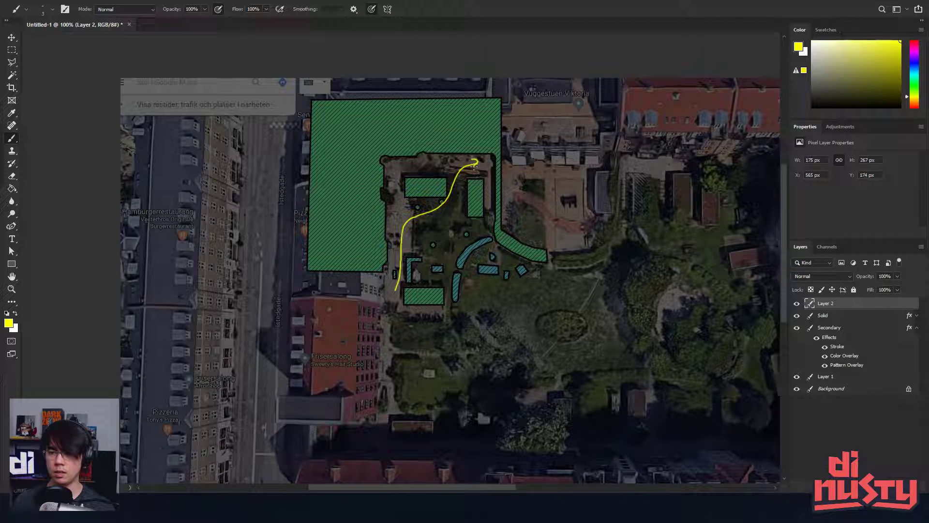
pyautogui.hotkey('ctrl', 'z')
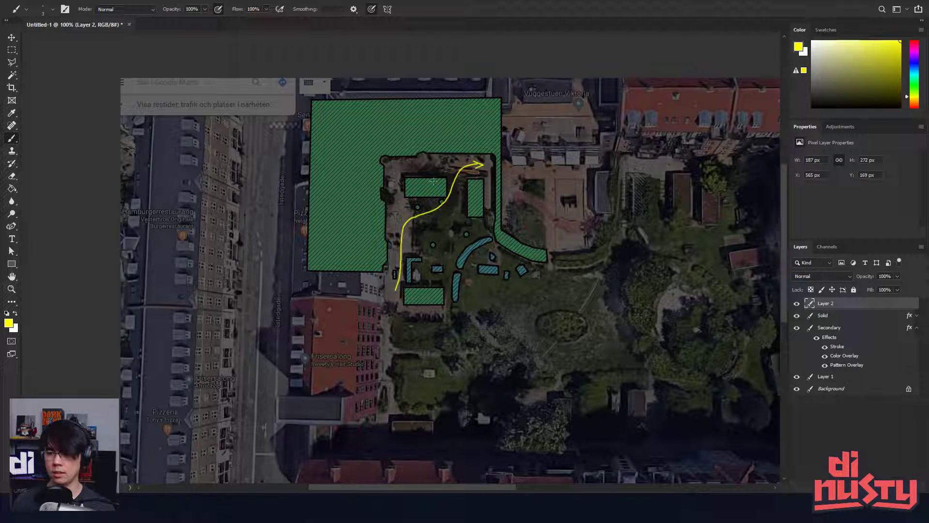
# - Undo the arrowhead and the trial stroke at the end of the yellow route line
pyautogui.scroll(4, 513, 199)
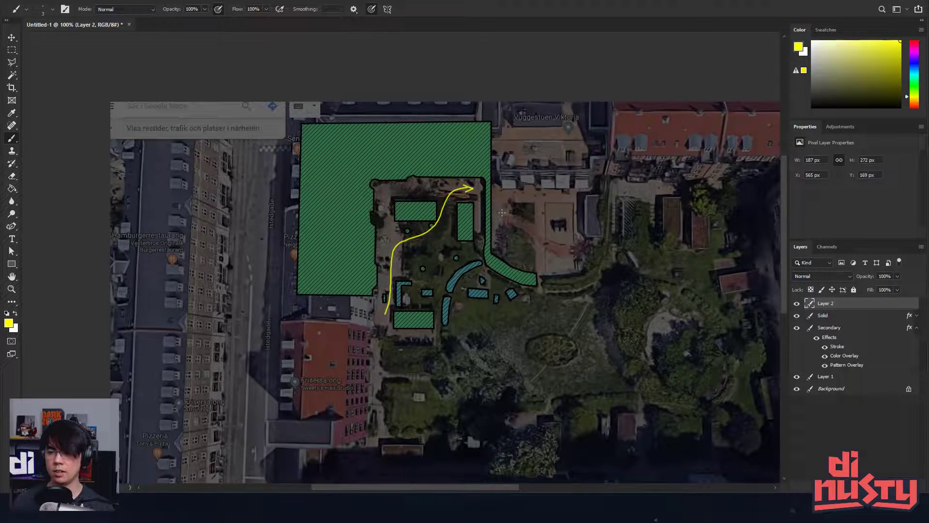
pyautogui.scroll(-4, 590, 196)
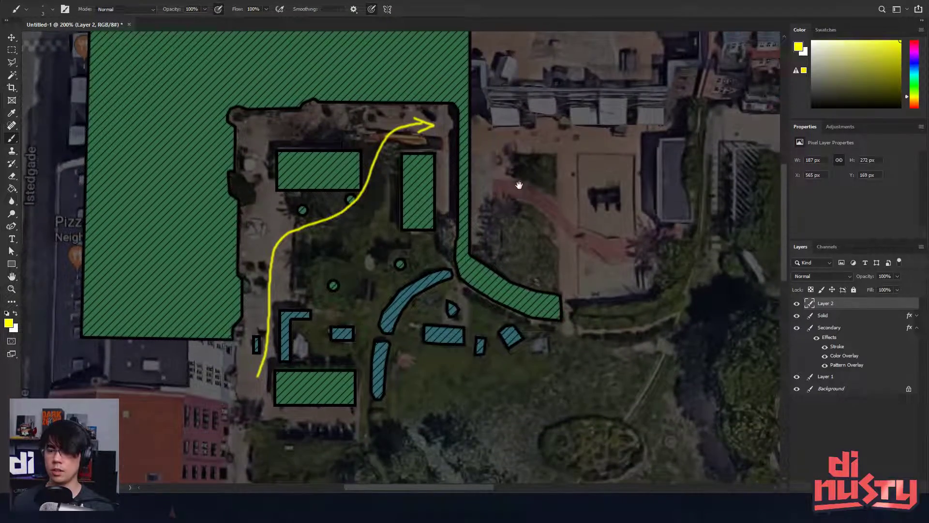
pyautogui.hscroll(3, 487, 203)
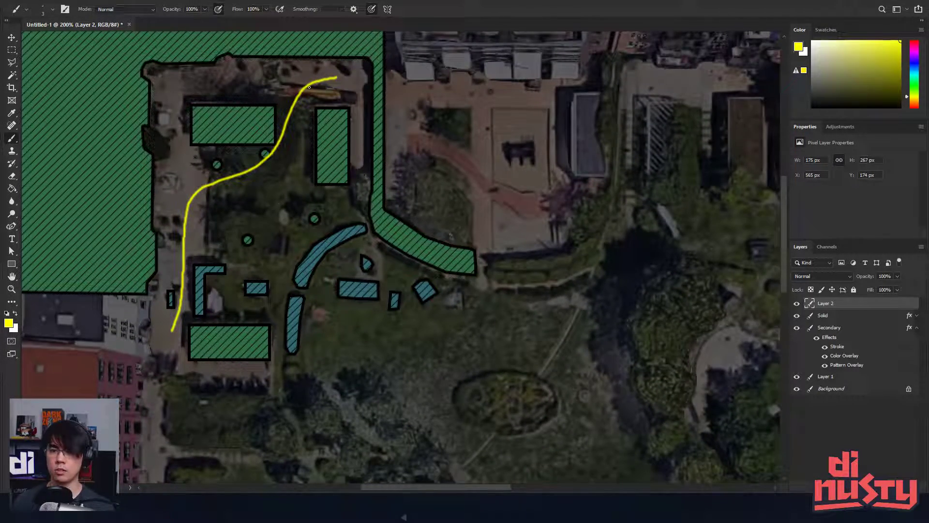
pyautogui.moveTo(369, 72)
pyautogui.mouseDown()
pyautogui.moveTo(487, 99)
pyautogui.moveTo(595, 275)
pyautogui.moveTo(411, 355)
pyautogui.mouseUp()
pyautogui.hotkey('ctrl', 'z')
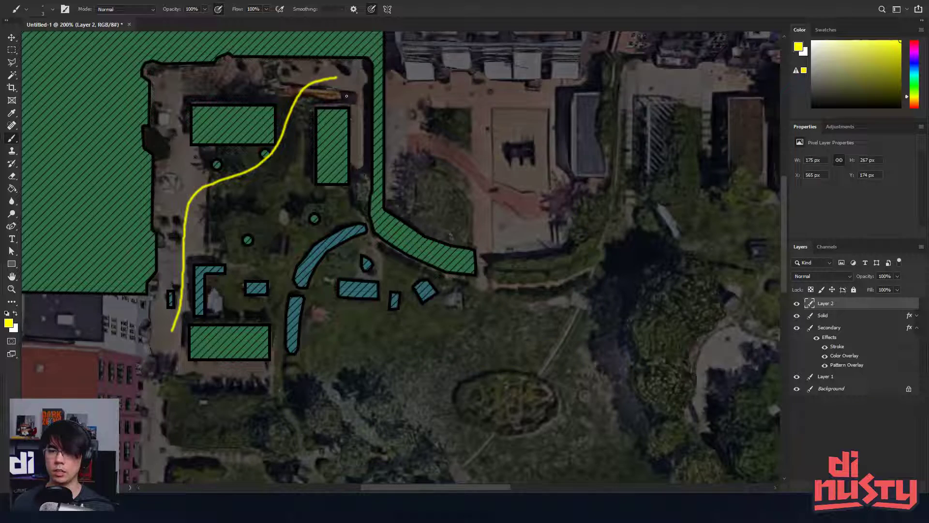
# - Cut a small gap through the thin vertical wall on the Solid layer, near the courtyard's upper-right corner
pyautogui.moveTo(471, 121); pyautogui.dragTo(509, 152)
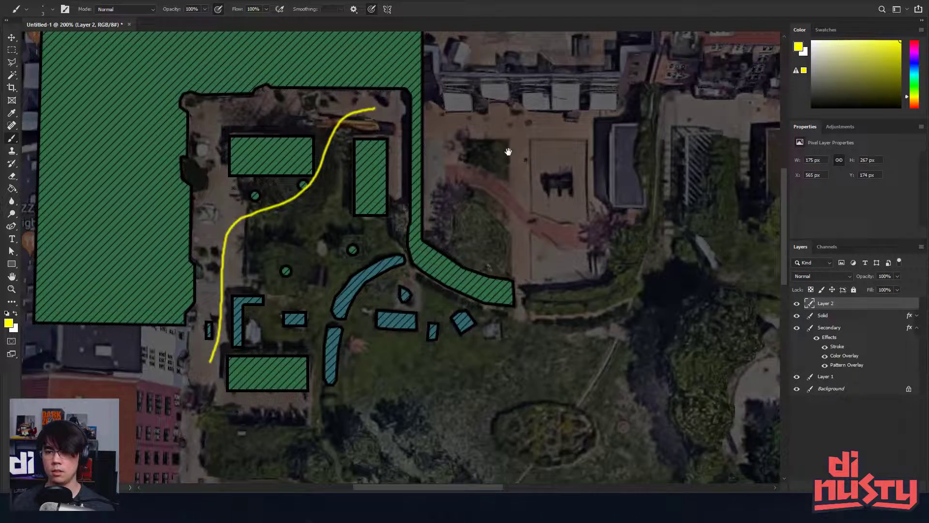
pyautogui.click(856, 315)
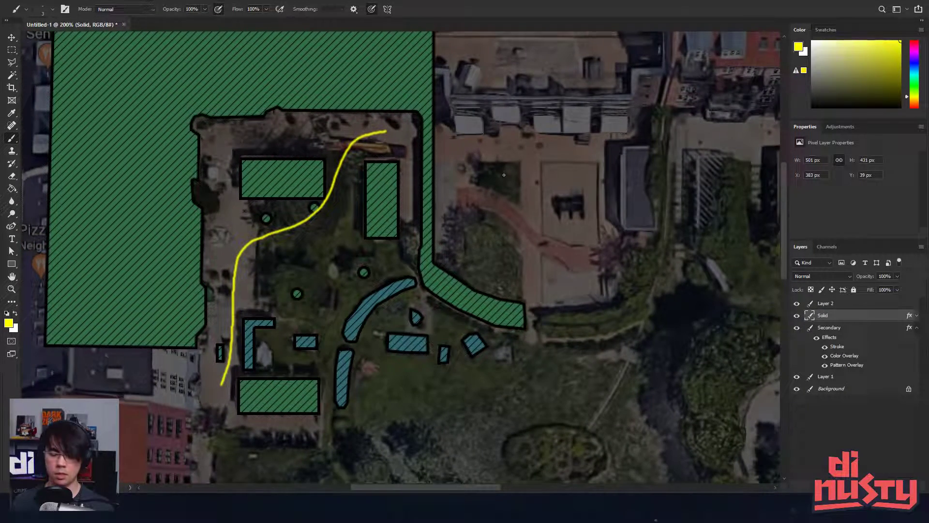
pyautogui.moveTo(422, 117); pyautogui.dragTo(434, 140)
pyautogui.press('m')
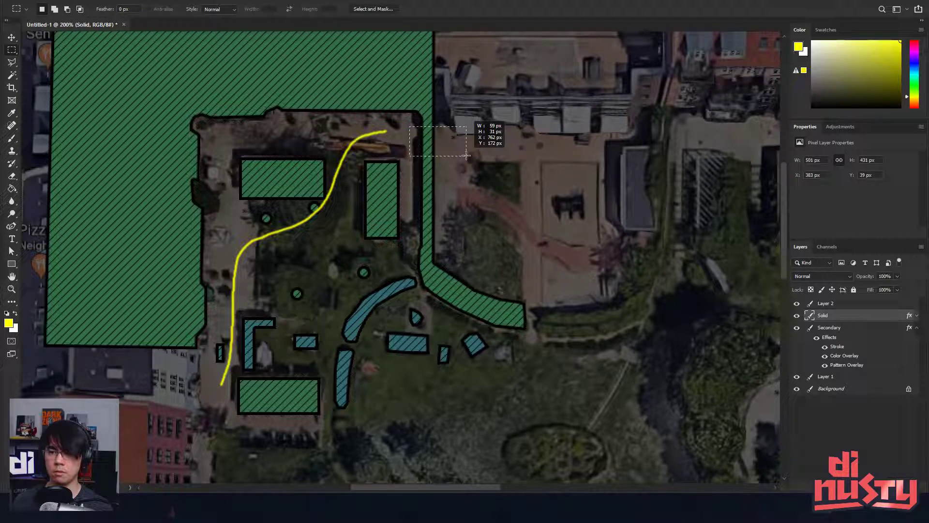
pyautogui.press('Delete')
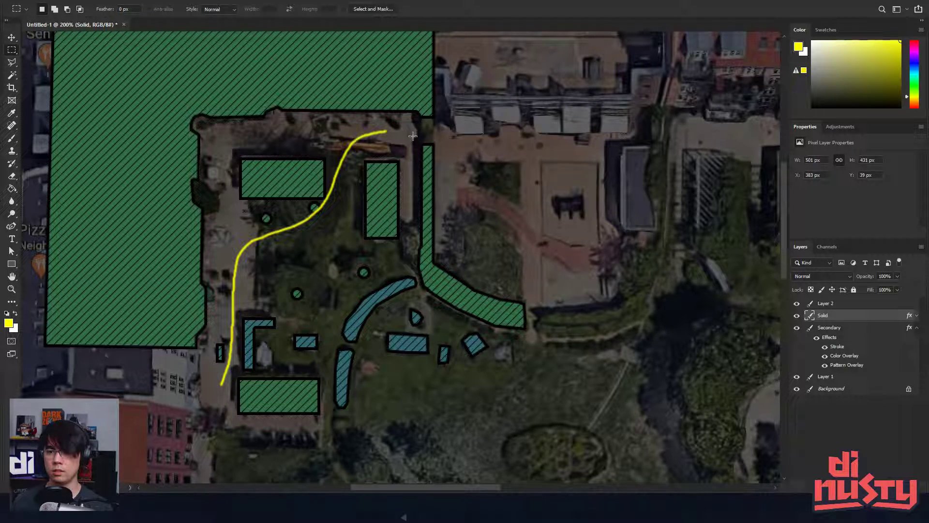
pyautogui.hotkey('ctrl', 'd')
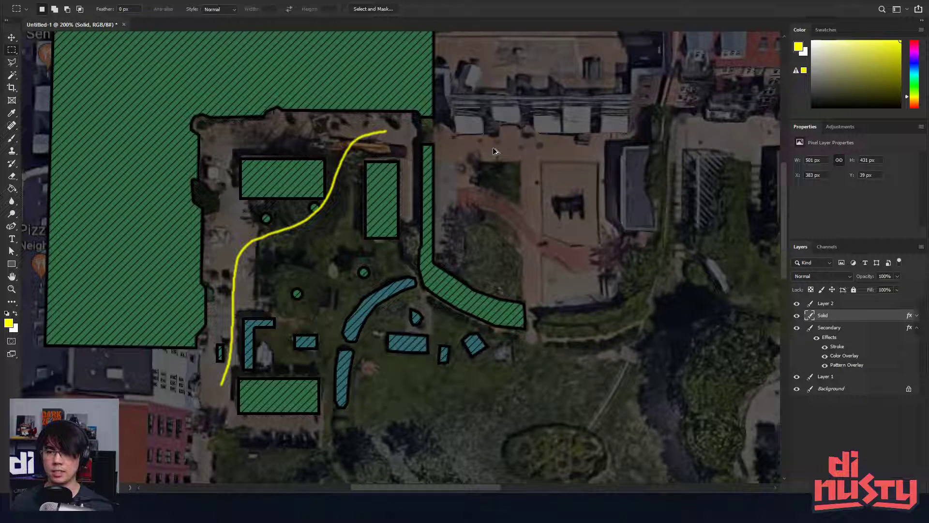
pyautogui.moveTo(407, 119); pyautogui.dragTo(439, 138)
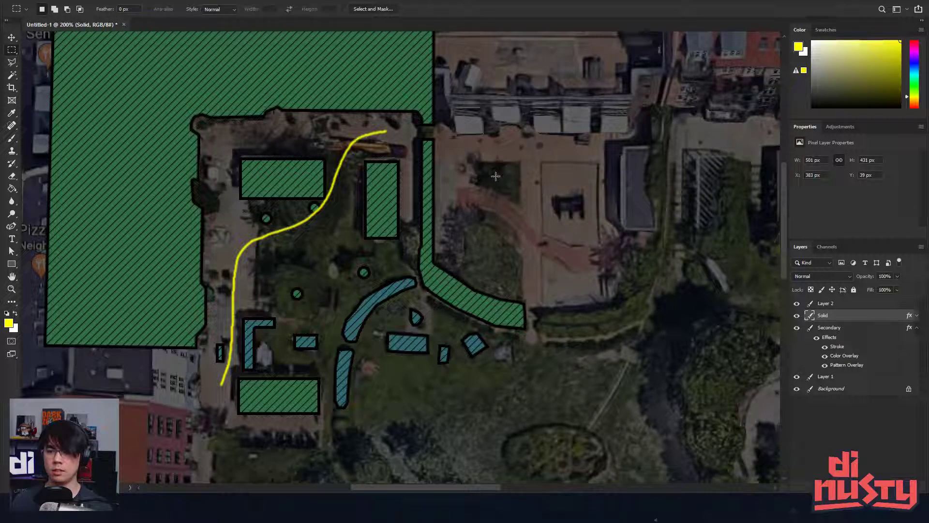
# - Trim the bulge off the left edge of the thin vertical wall, just above where it bends into the curved section
pyautogui.moveTo(478, 172); pyautogui.dragTo(469, 130)
pyautogui.hotkey('ctrl', '+')
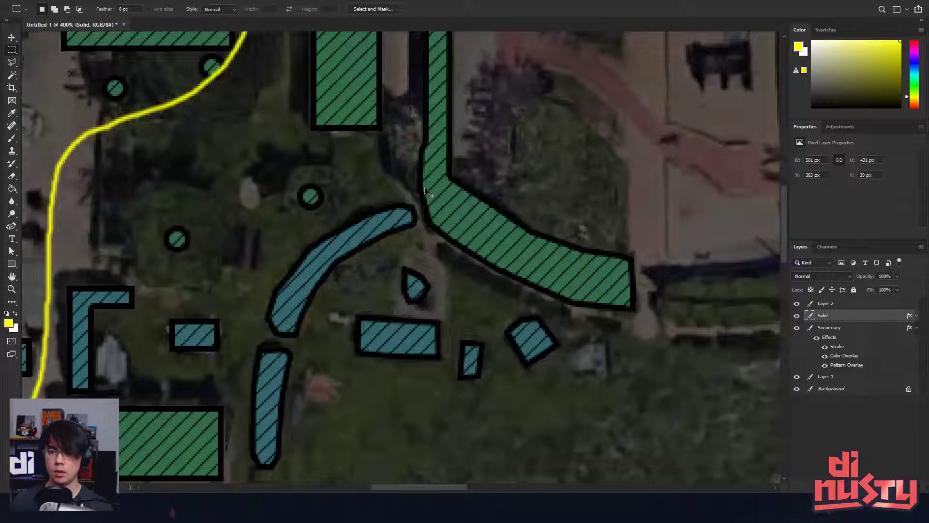
pyautogui.scroll(3, 426, 191)
pyautogui.hscroll(-1, 446, 259)
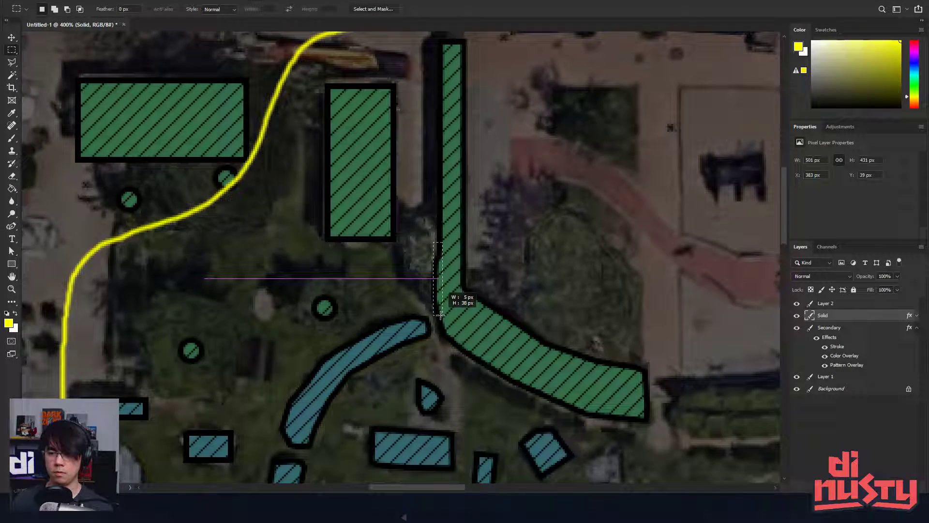
pyautogui.moveTo(434, 243); pyautogui.dragTo(440, 317)
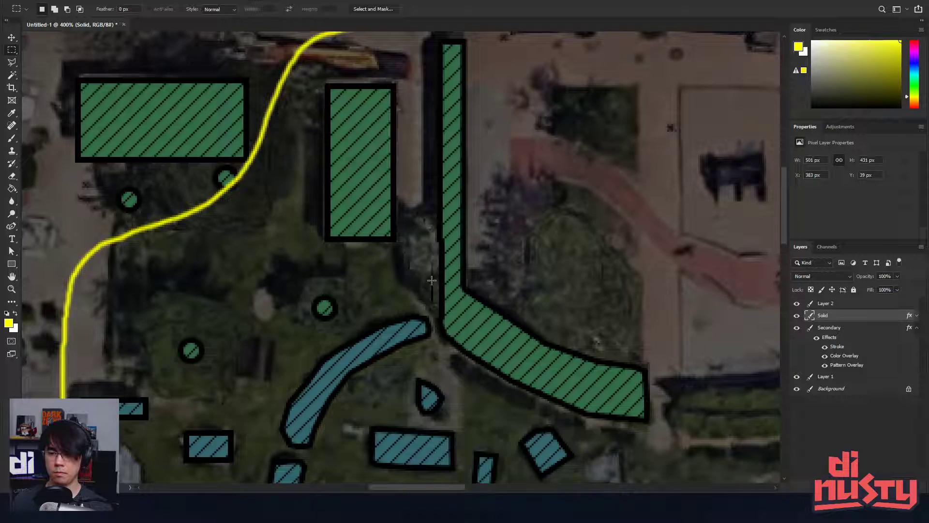
pyautogui.moveTo(432, 233); pyautogui.dragTo(442, 312)
pyautogui.press('Delete')
# - Delete Layer 2, which holds the yellow route line
pyautogui.moveTo(516, 309)
pyautogui.mouseDown()
pyautogui.moveTo(526, 316)
pyautogui.moveTo(565, 288)
pyautogui.mouseUp()
pyautogui.hotkey('ctrl', '-')
pyautogui.hotkey('ctrl', '-')
pyautogui.hotkey('ctrl', '-')
pyautogui.click(827, 307)
pyautogui.press('Delete')
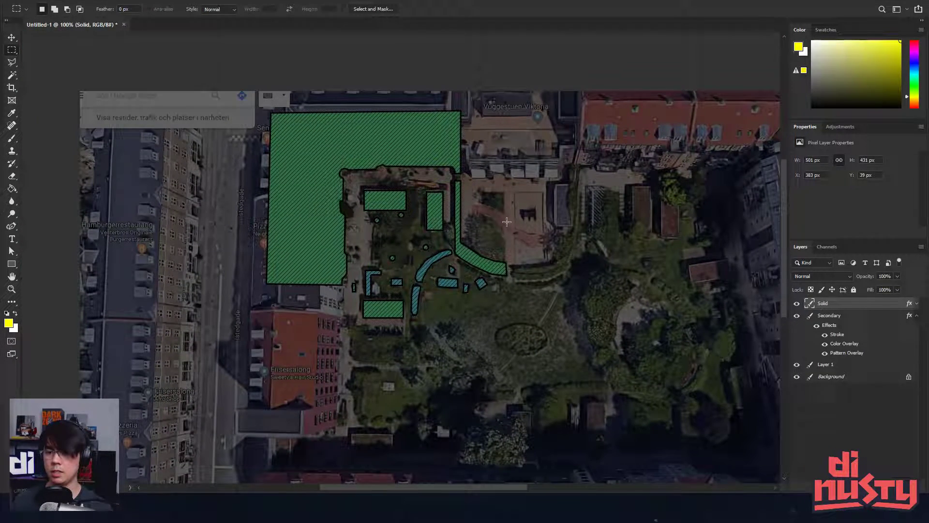
# - Collapse the Secondary layer's effects list and lower the opacity of the Solid and Secondary layers together to 74%
pyautogui.moveTo(507, 222); pyautogui.dragTo(584, 223)
pyautogui.hotkey('ctrl', '+')
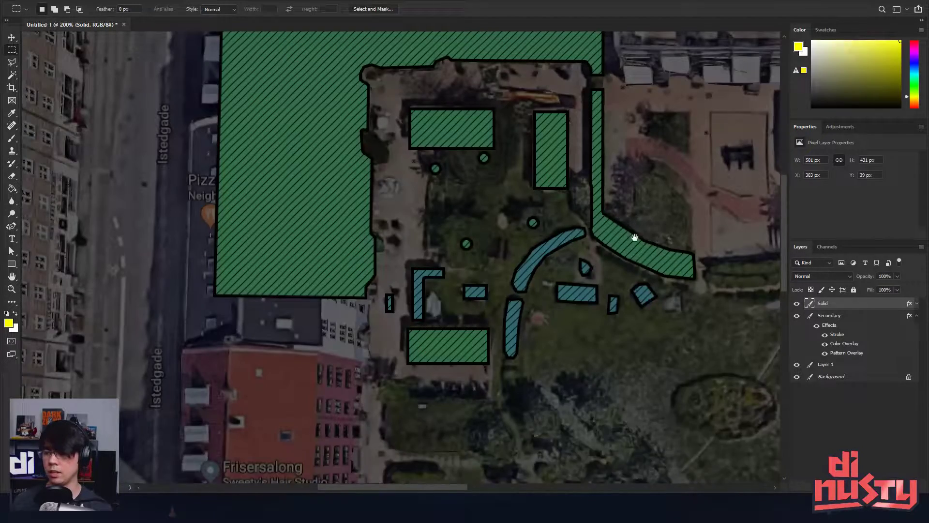
pyautogui.click(917, 316)
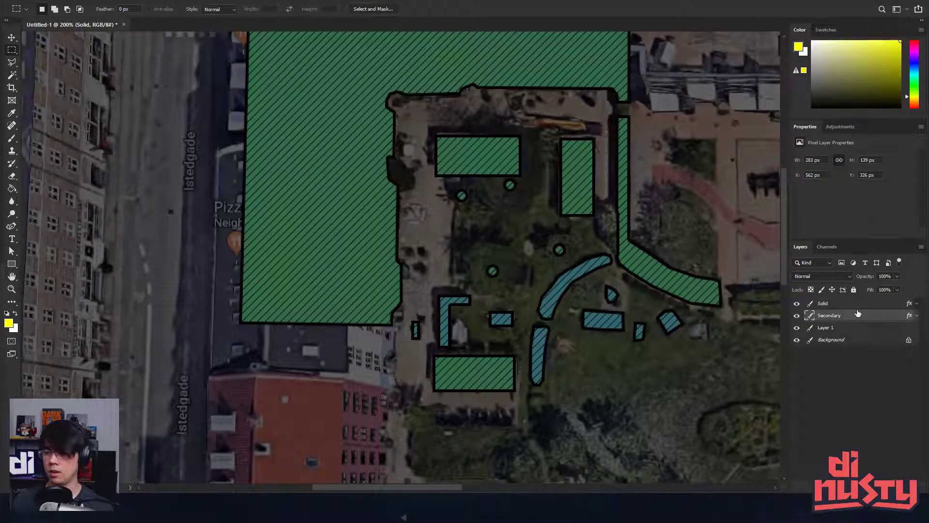
pyautogui.keyDown('shift'); pyautogui.click(858, 316); pyautogui.keyUp('shift')
pyautogui.moveTo(865, 277); pyautogui.dragTo(853, 277)
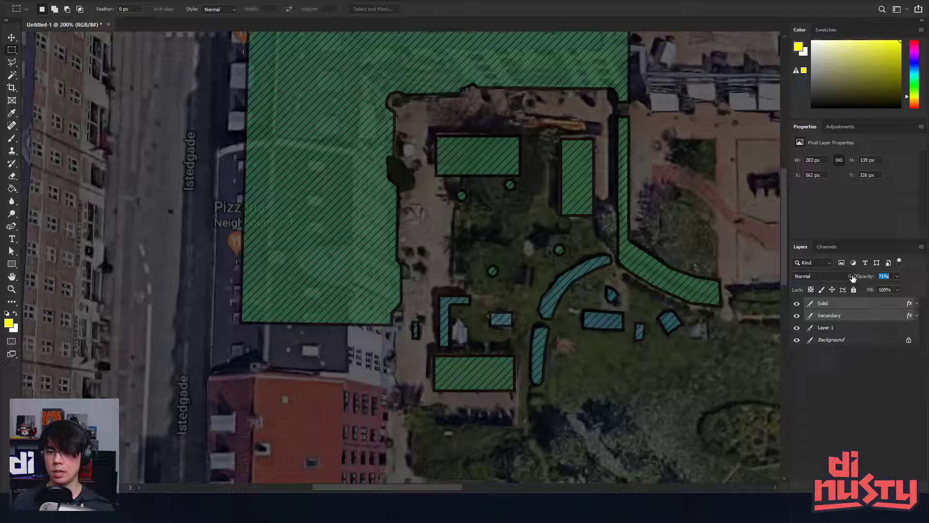
pyautogui.moveTo(695, 206); pyautogui.dragTo(626, 196)
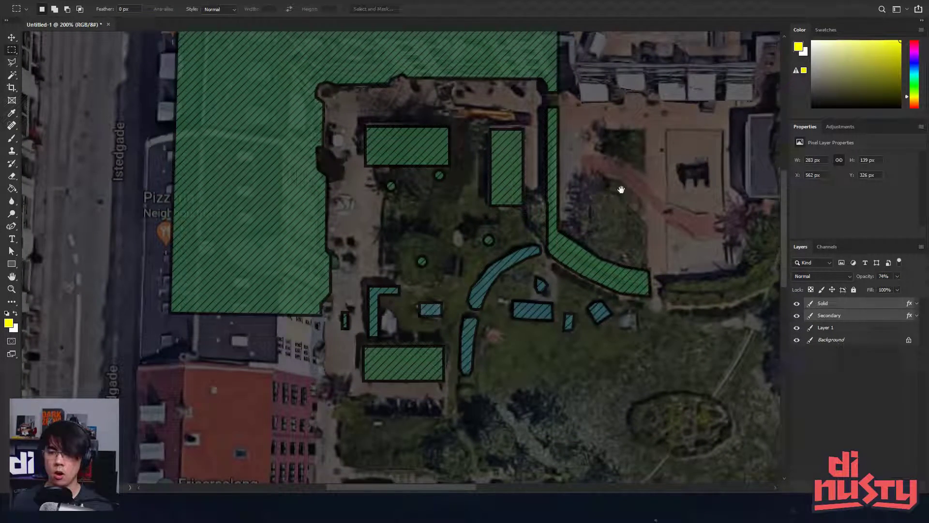
pyautogui.scroll(-3, 621, 190)
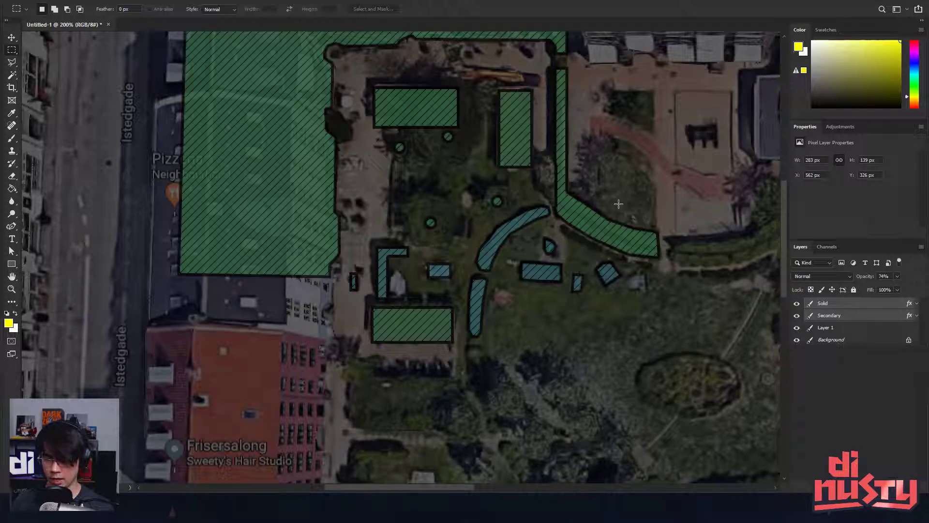
pyautogui.scroll(-4, 618, 204)
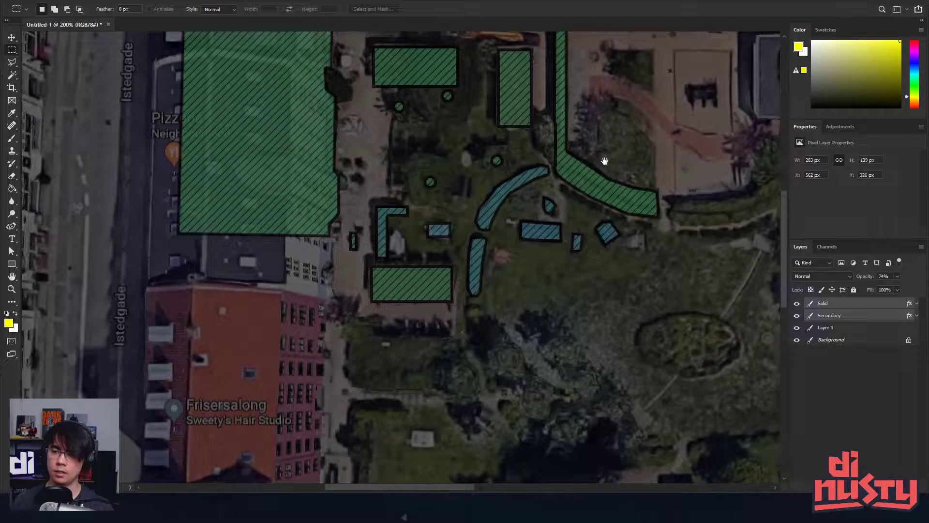
pyautogui.moveTo(603, 147); pyautogui.dragTo(604, 146)
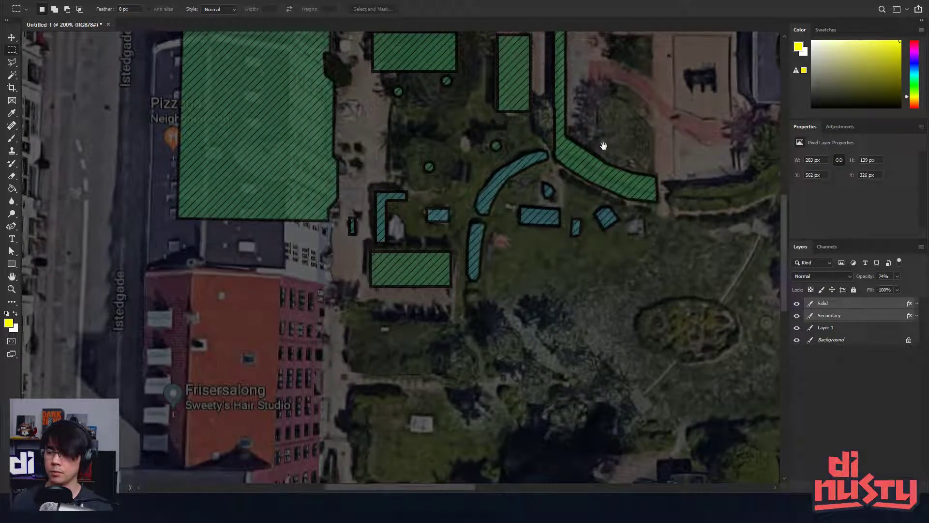